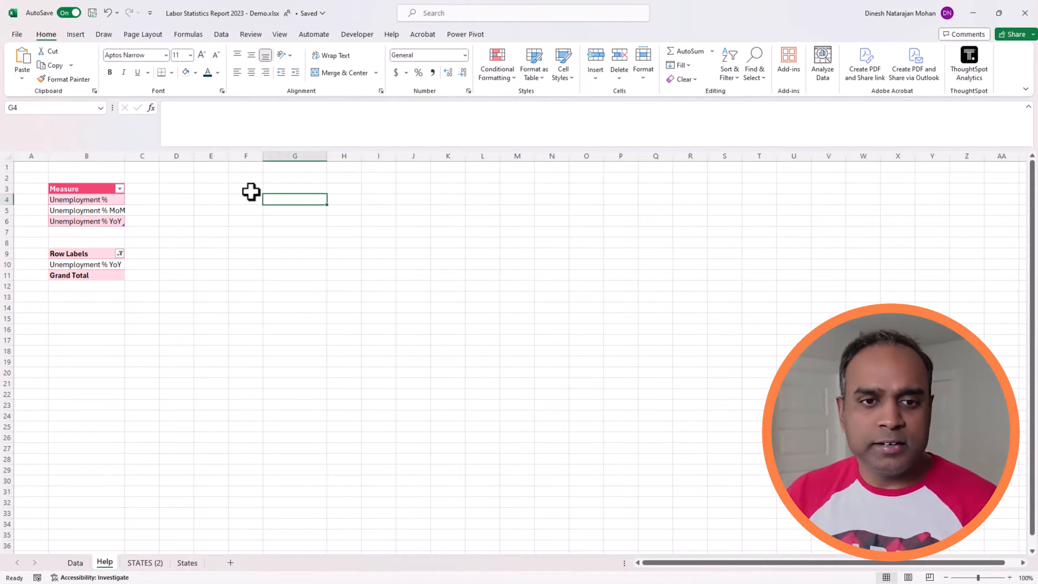
Step: Enter the heading PREV MONTH in cell F3 of the Help sheet and widen column F
click(250, 191)
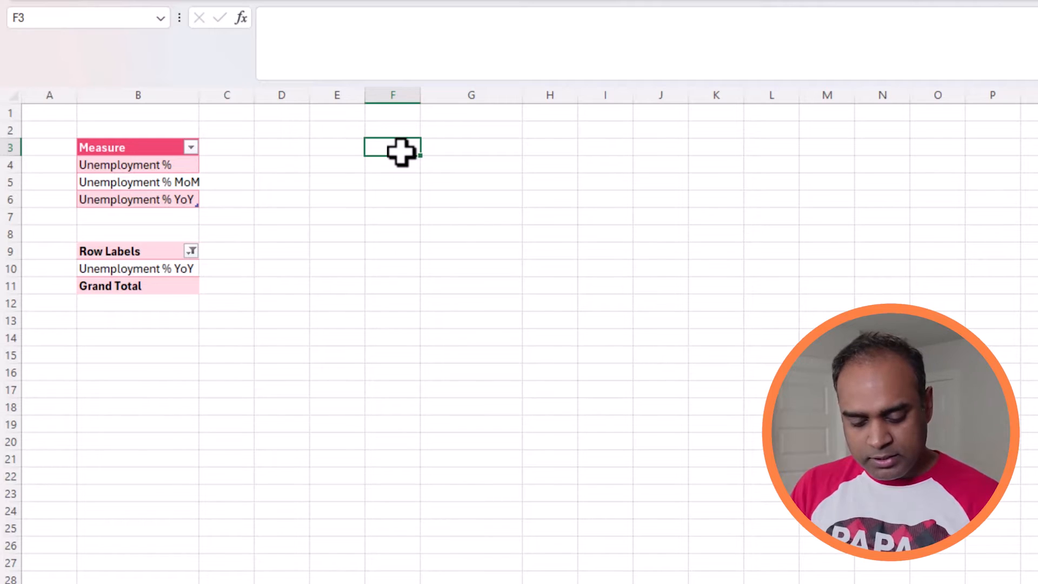
text(PREV MONTH)
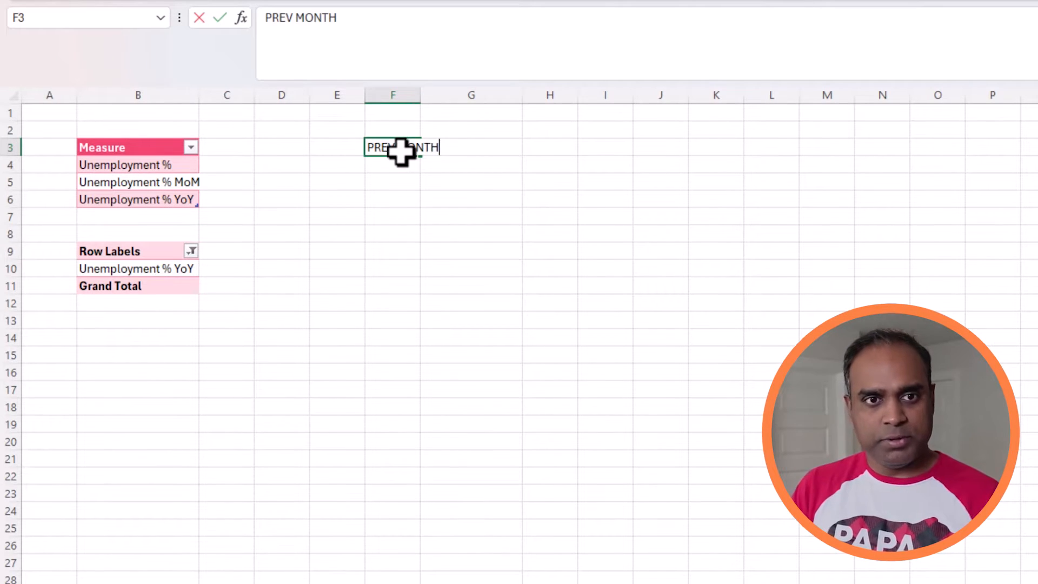
key(Return)
drag(422, 95, 485, 100)
Step: Enter the label "# of states with increase" in cell F5
click(476, 185)
text(# of state)
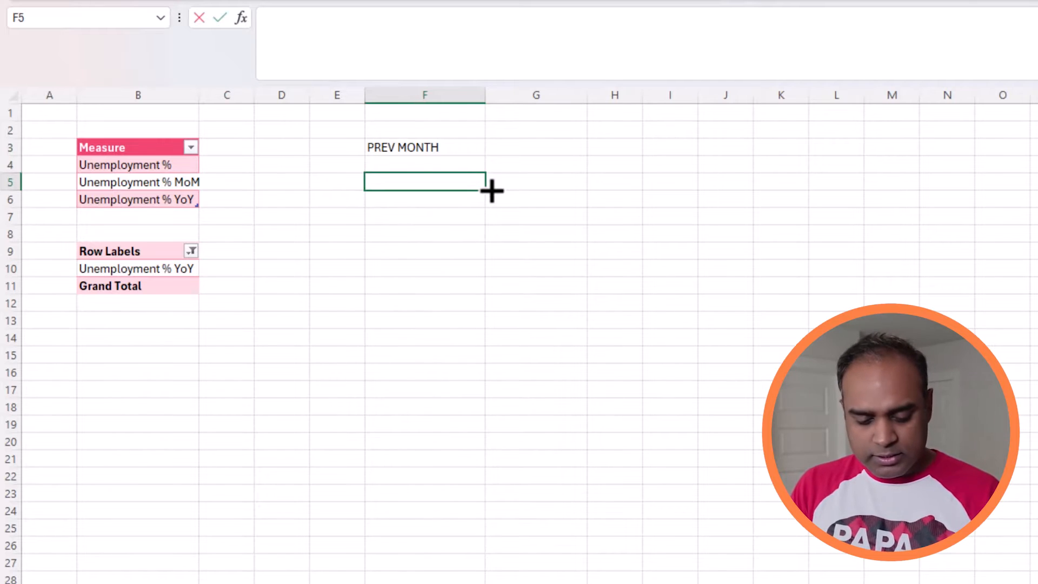
text(s wit)
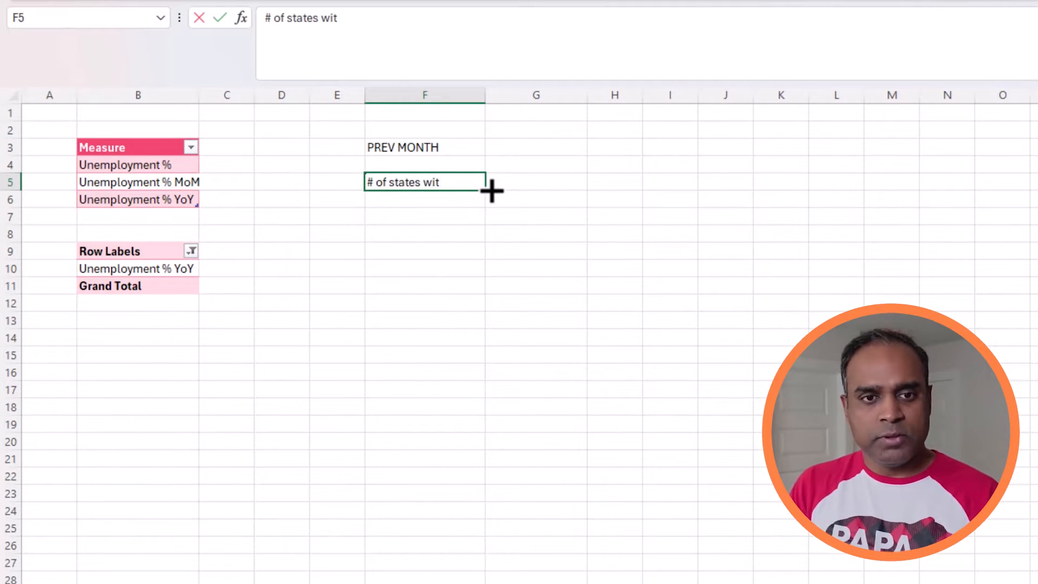
text(h increase)
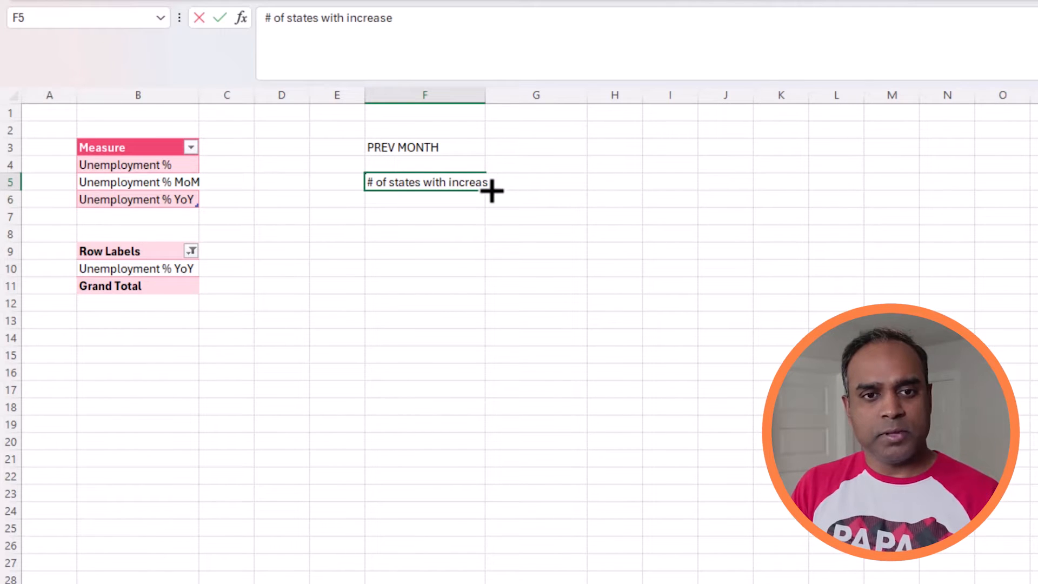
text( MoM)
key(Return)
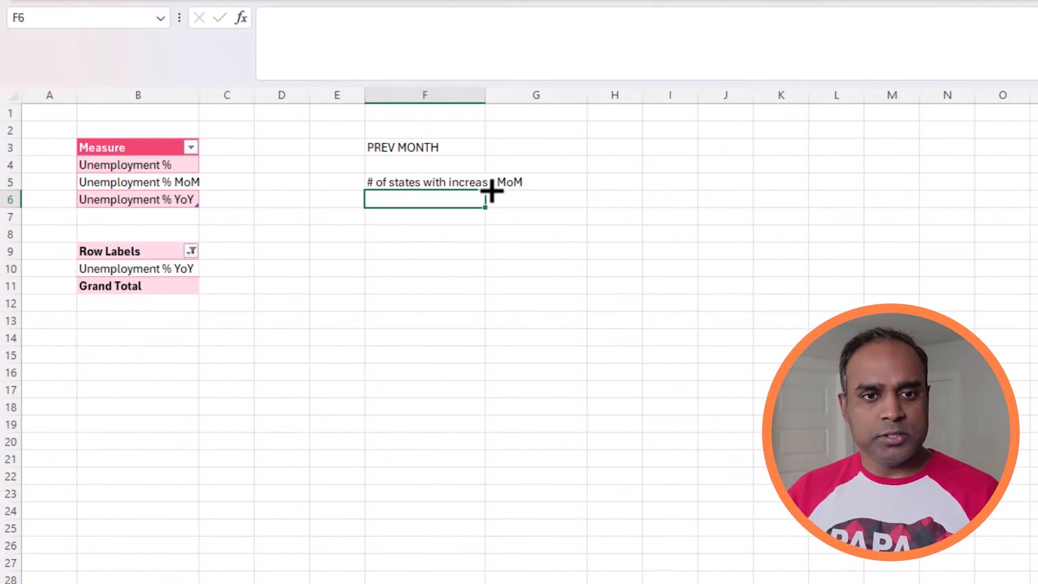
click(478, 181)
drag(393, 18, 440, 20)
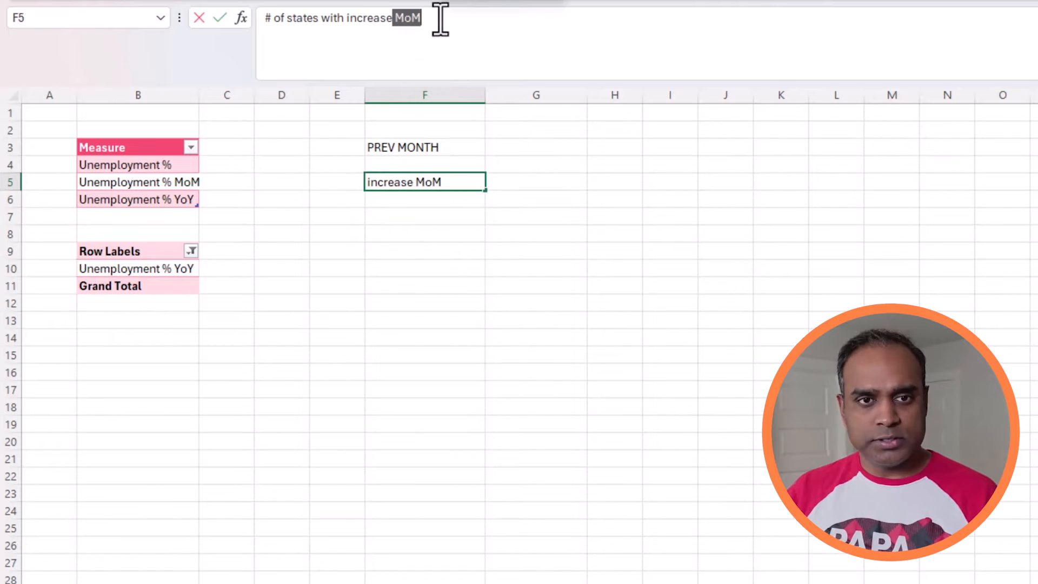
key(BackSpace)
key(Return)
Step: Enter the label "# of states with decrease" in cell F6
text(# of S)
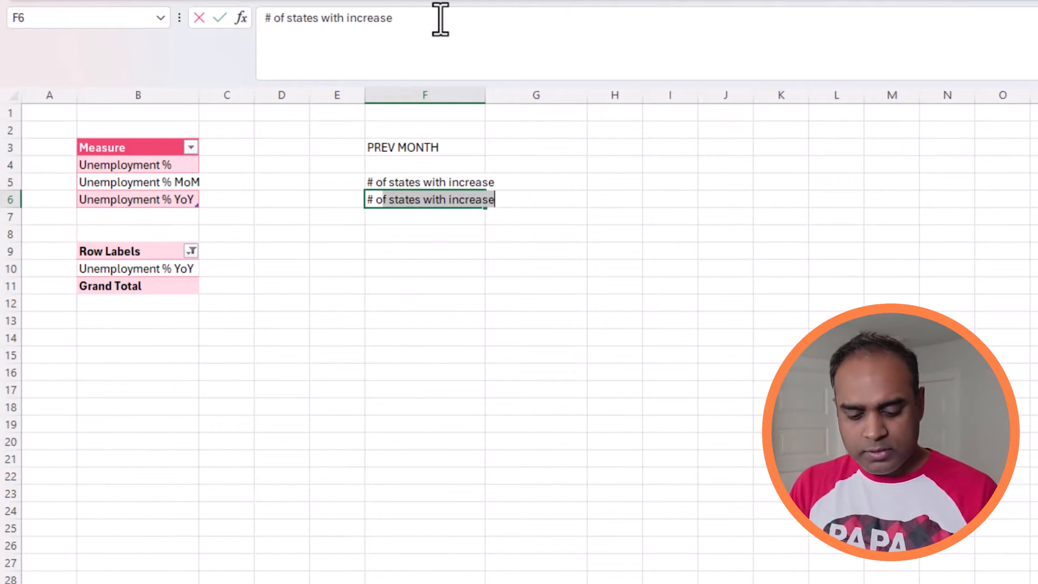
key(BackSpace)
text(tates with d)
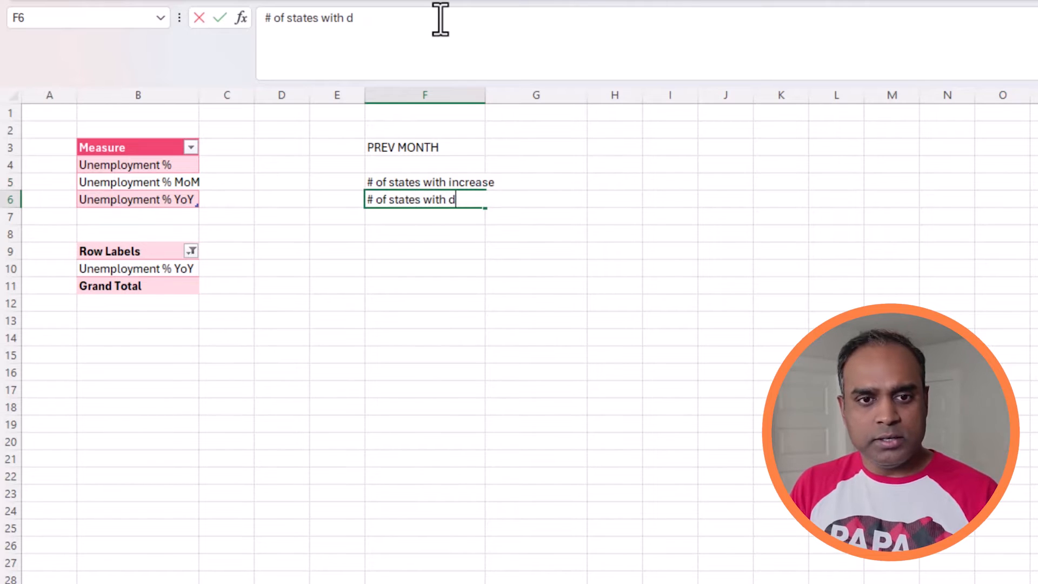
text(ecre)
key(BackSpace)
key(BackSpace)
text(ecreas)
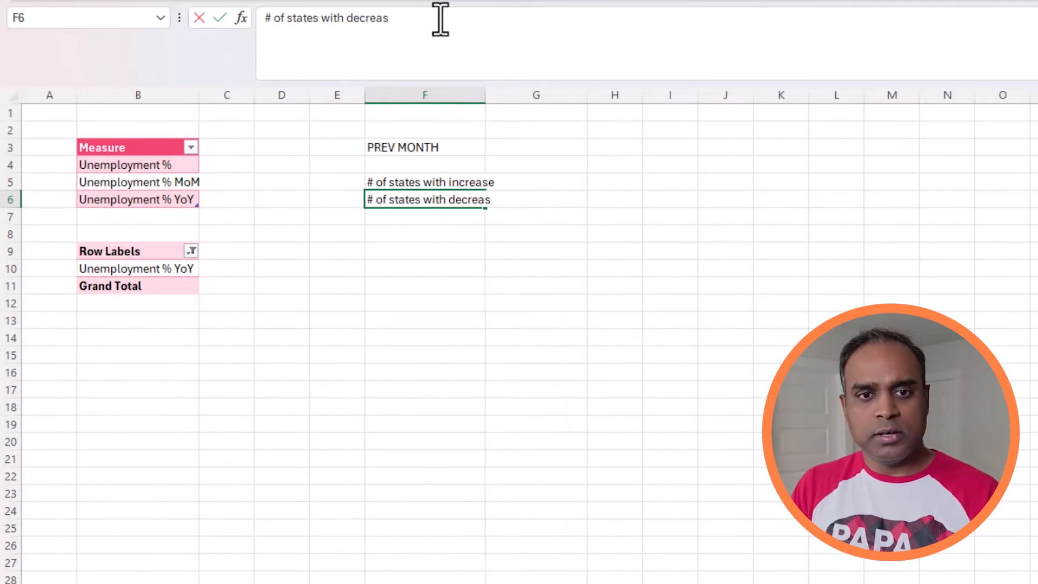
text(e)
key(Return)
Step: Enter the label "# of states with no change" in cell F7 and widen column F to fit the labels
text(# of sta)
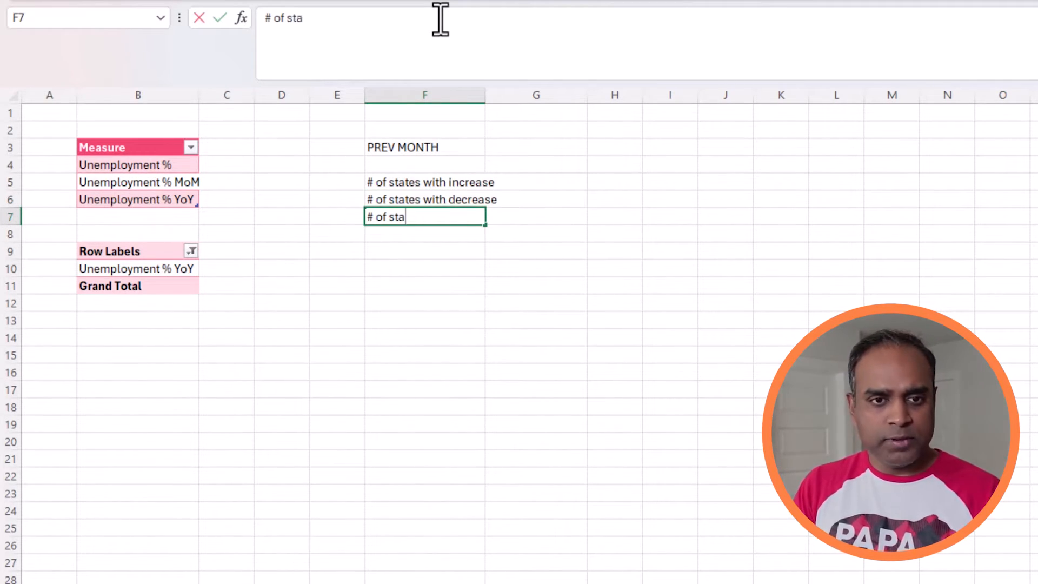
text(tes with no)
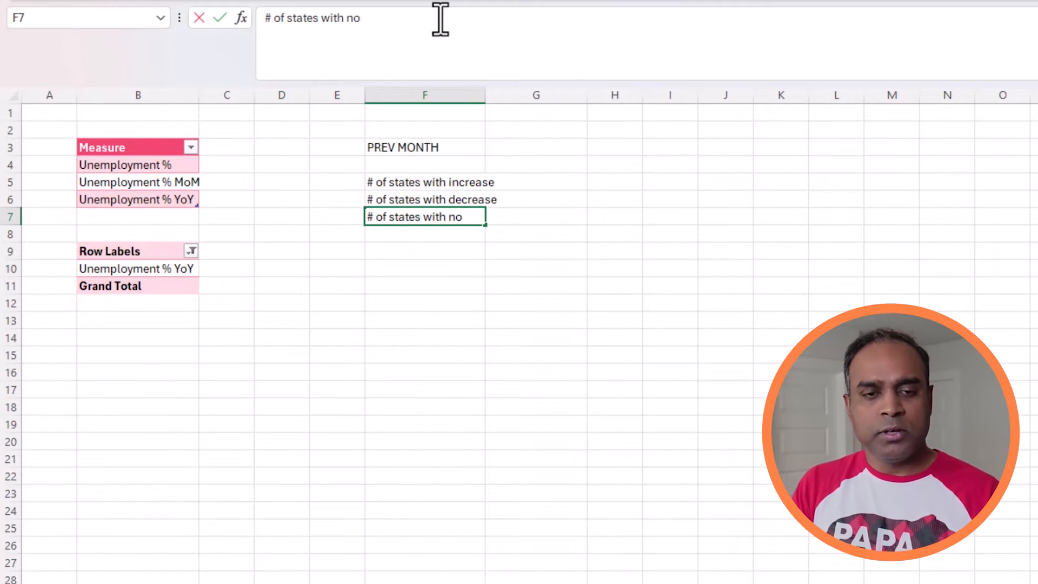
text( change)
key(Return)
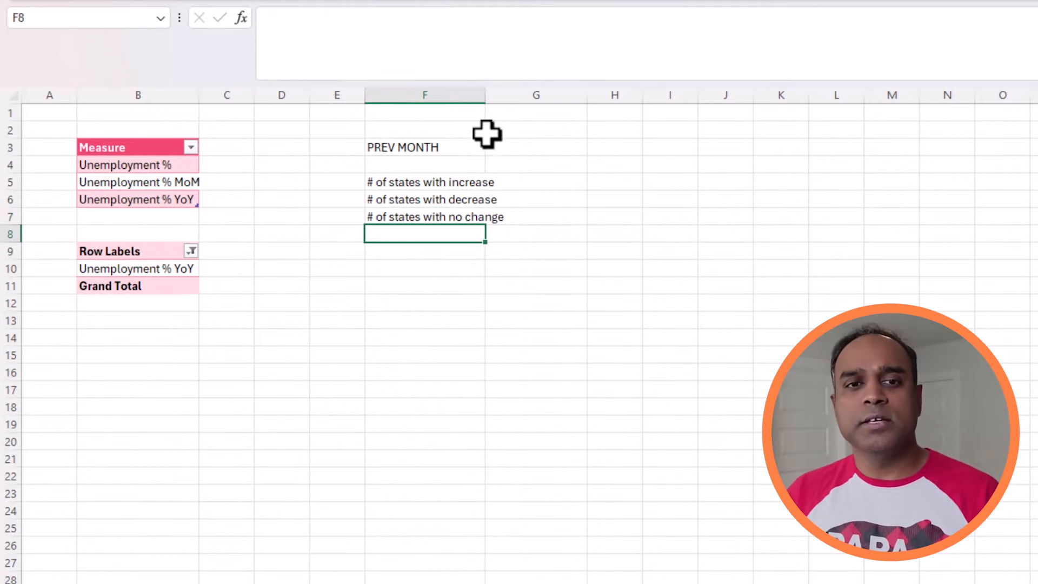
drag(483, 89, 517, 95)
Step: Count the states with a month-over-month increase in G5 with =COUNTIF(Data[Unemployment % MoM],">0")
click(557, 185)
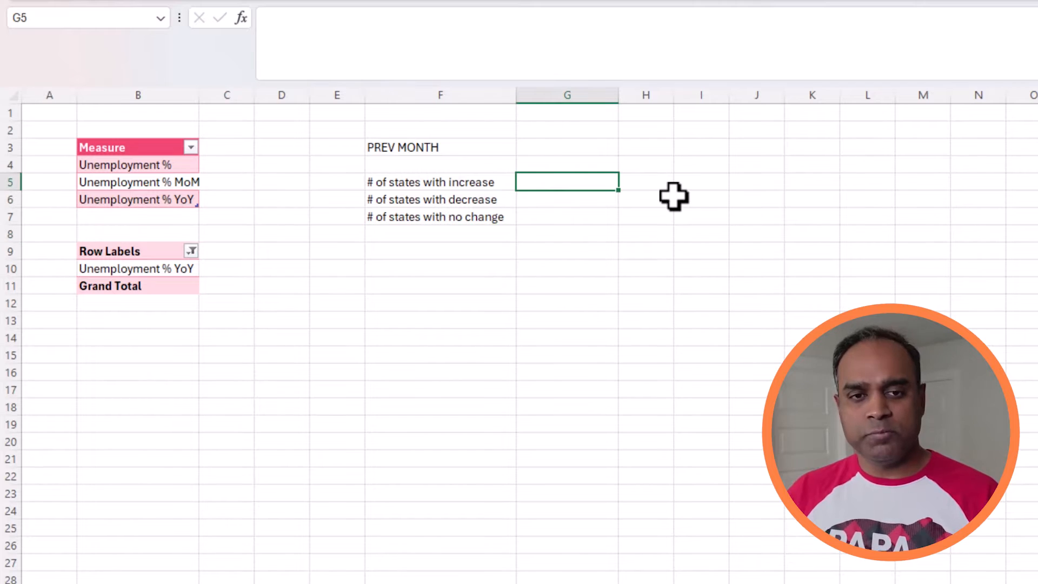
text(=OCU)
key(BackSpace)
key(BackSpace)
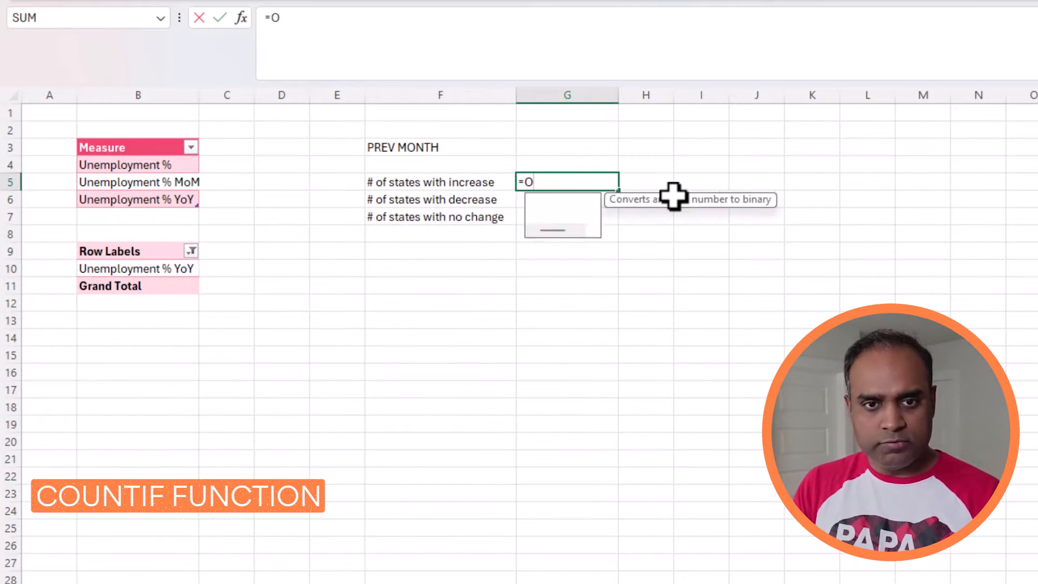
key(BackSpace)
text(COUNTIF(Da)
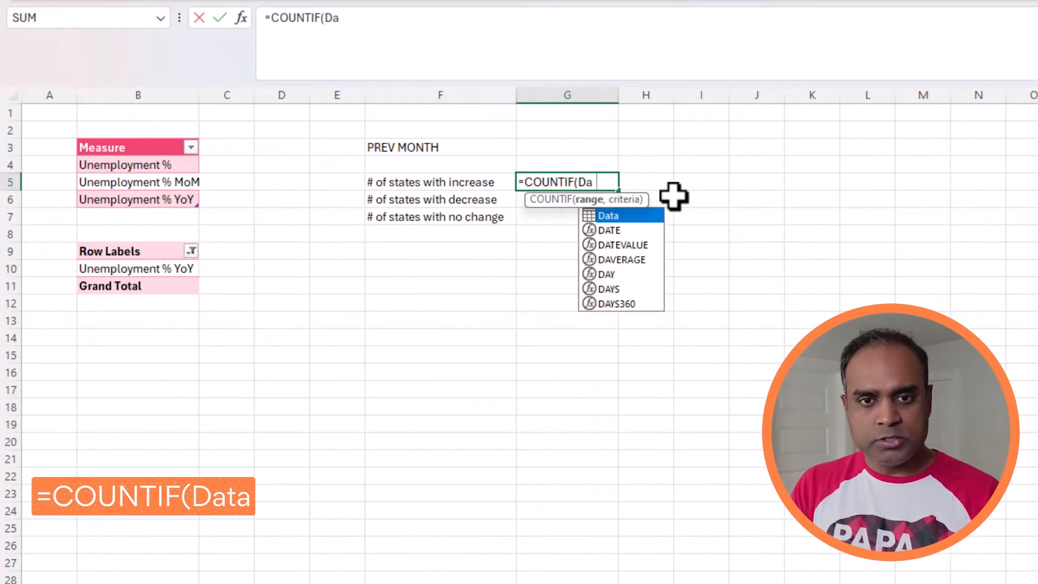
text(ta)
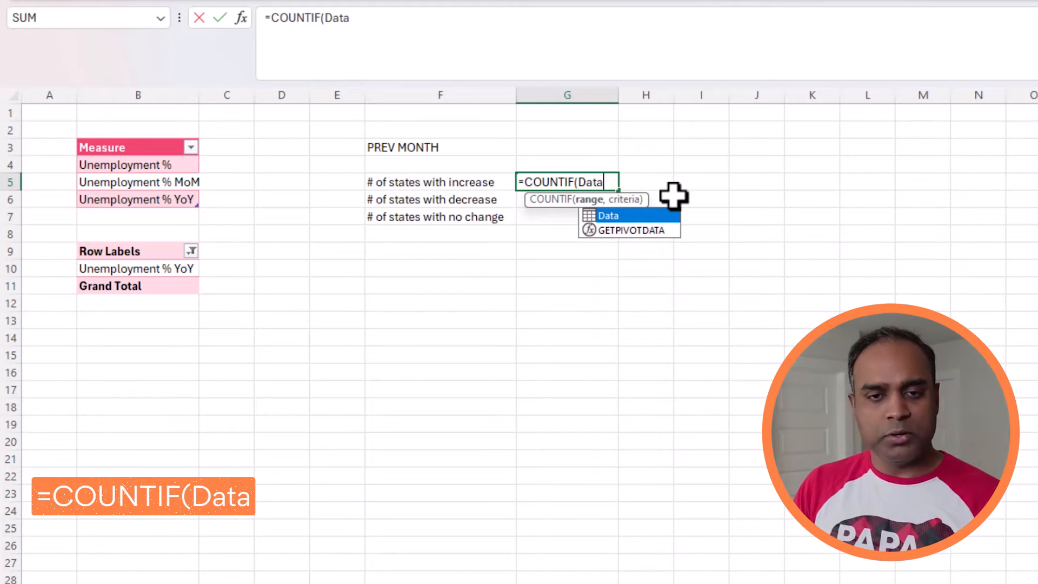
text([)
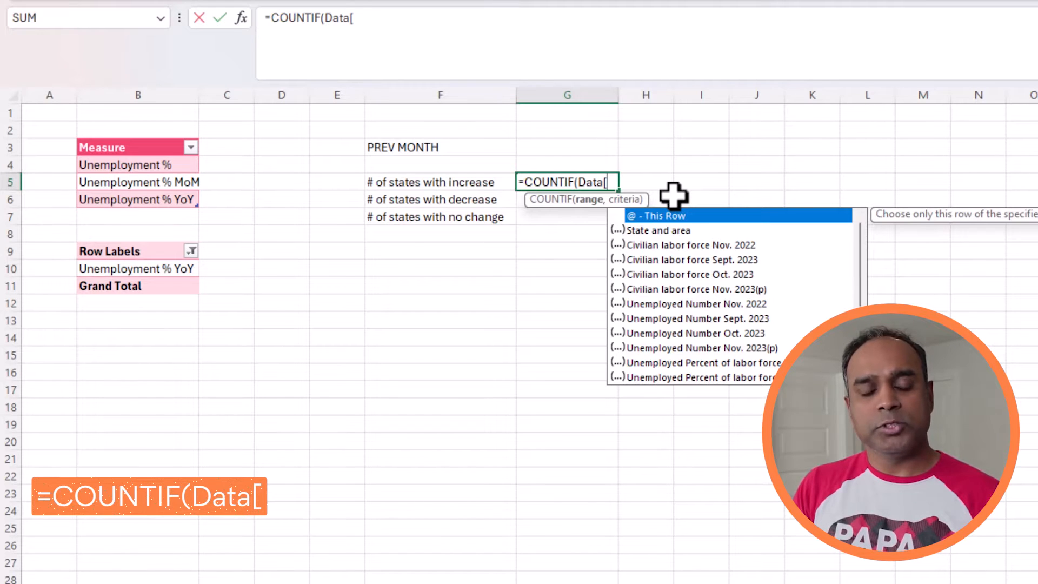
text(Mom)
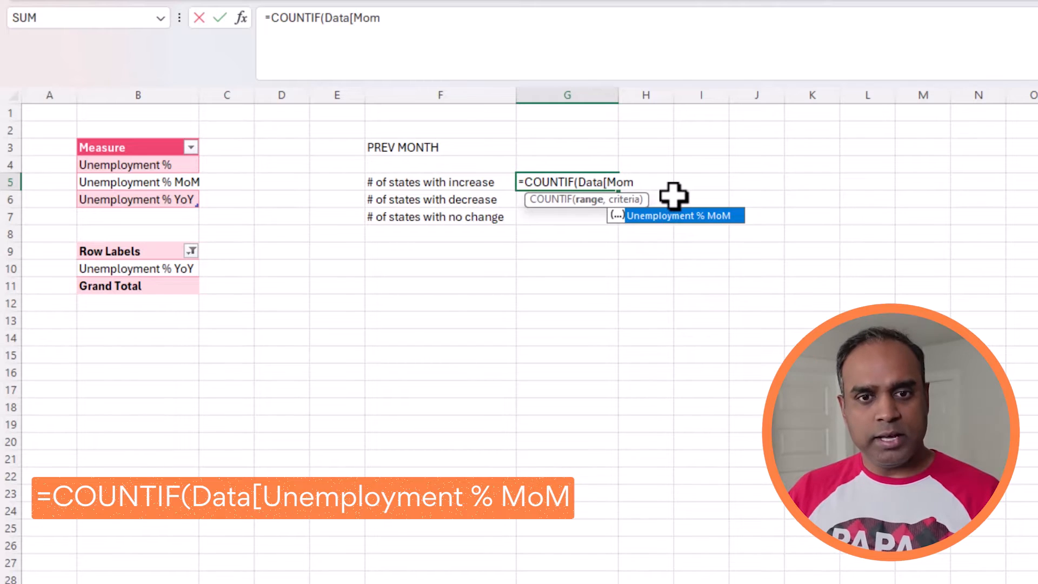
key(Tab)
click(419, 18)
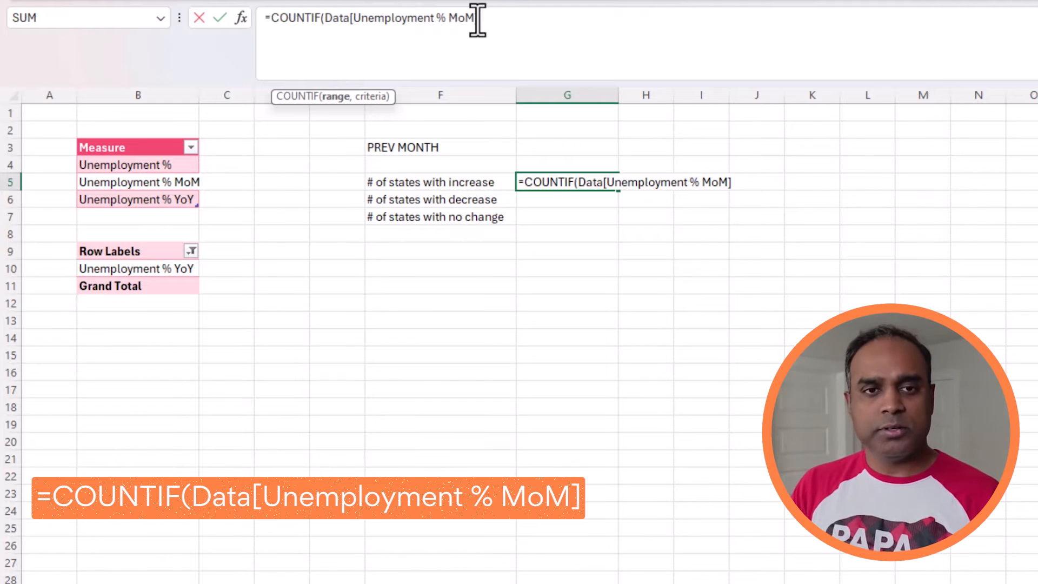
text(,")
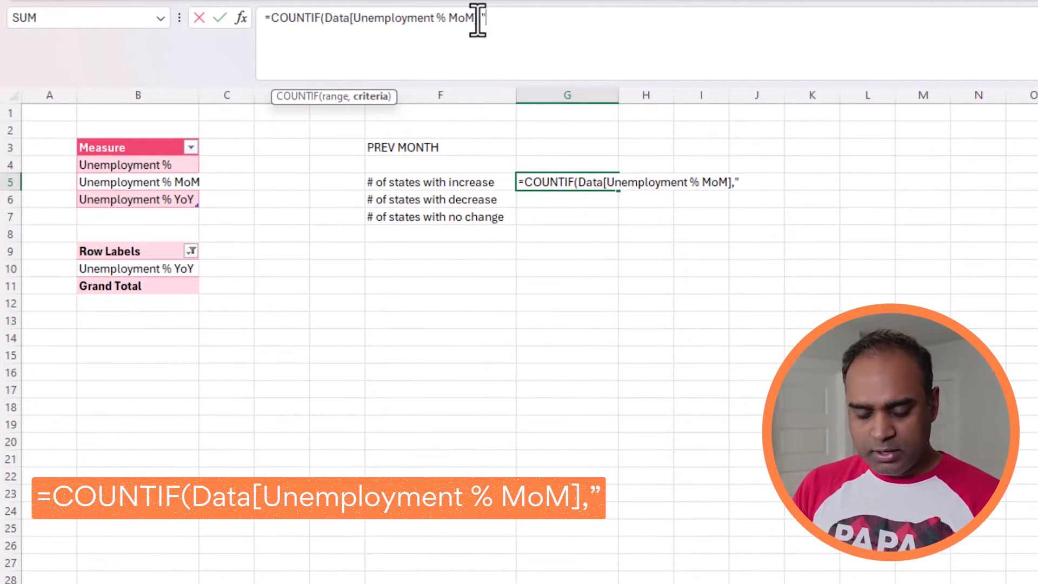
text(>0)
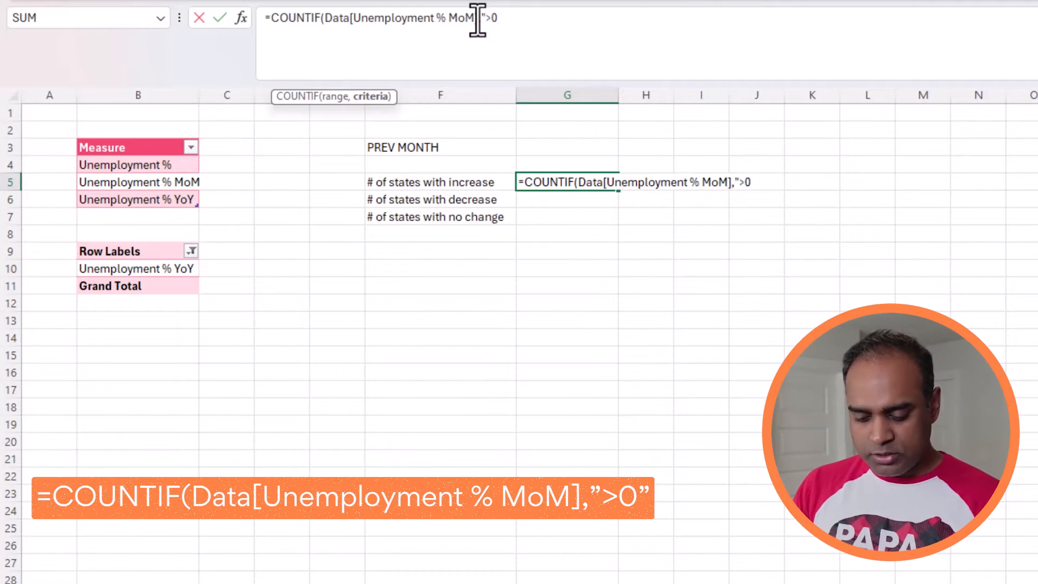
text("))
key(ctrl+Return)
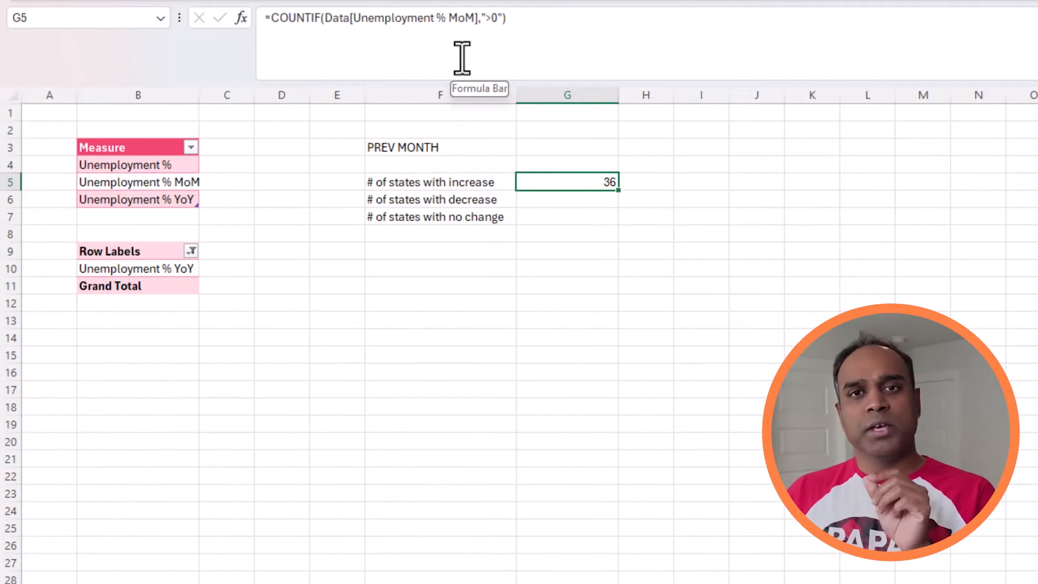
Step: Copy the COUNTIF formula from G5 down through G7 and check the copied formulas
drag(616, 192, 613, 228)
click(609, 202)
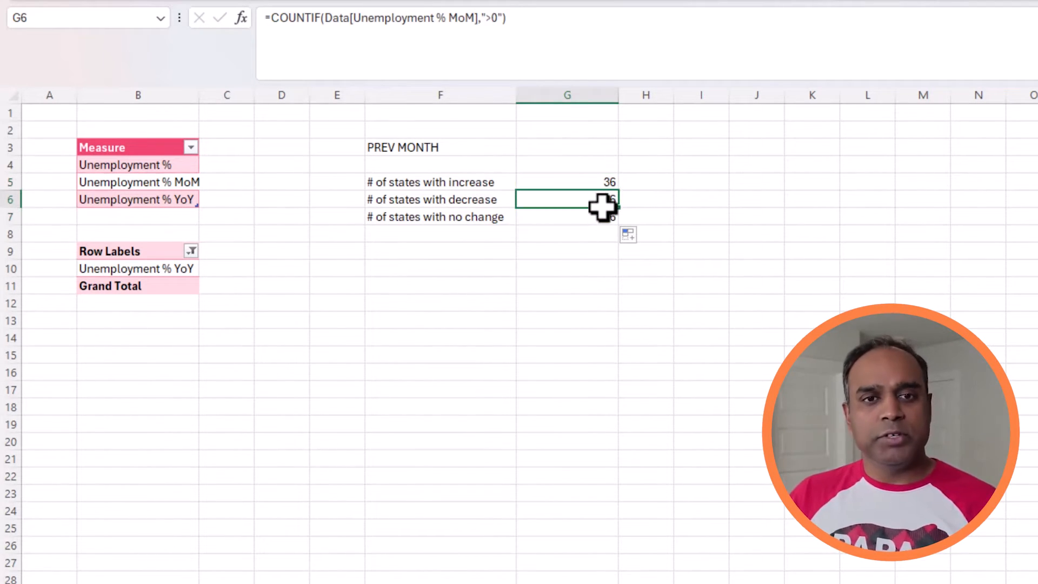
key(Up)
key(Down)
key(Down)
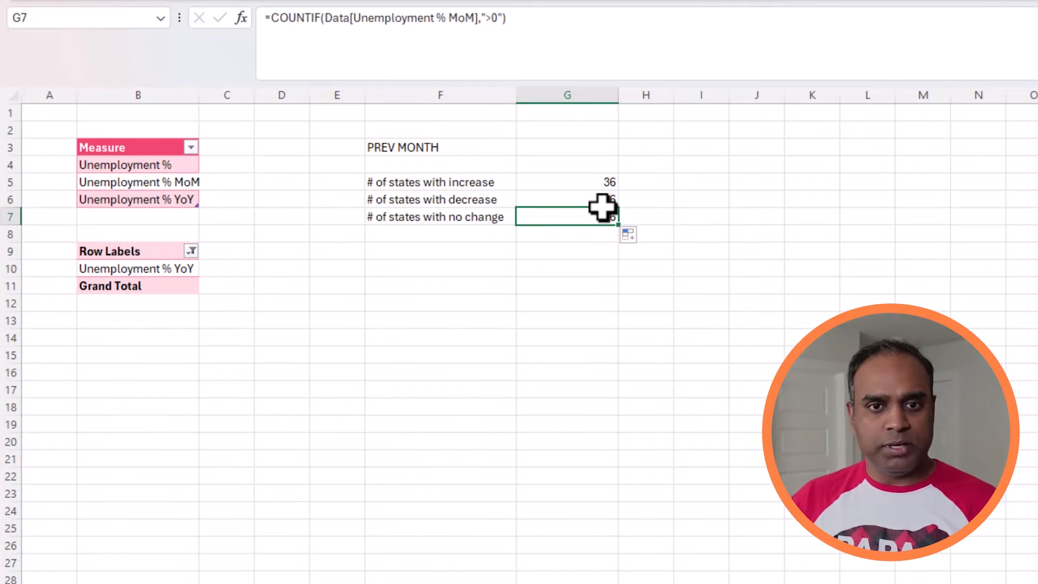
Step: Change the COUNTIF criterion in G6 to "<0" so it counts states with a decrease
click(584, 204)
click(498, 17)
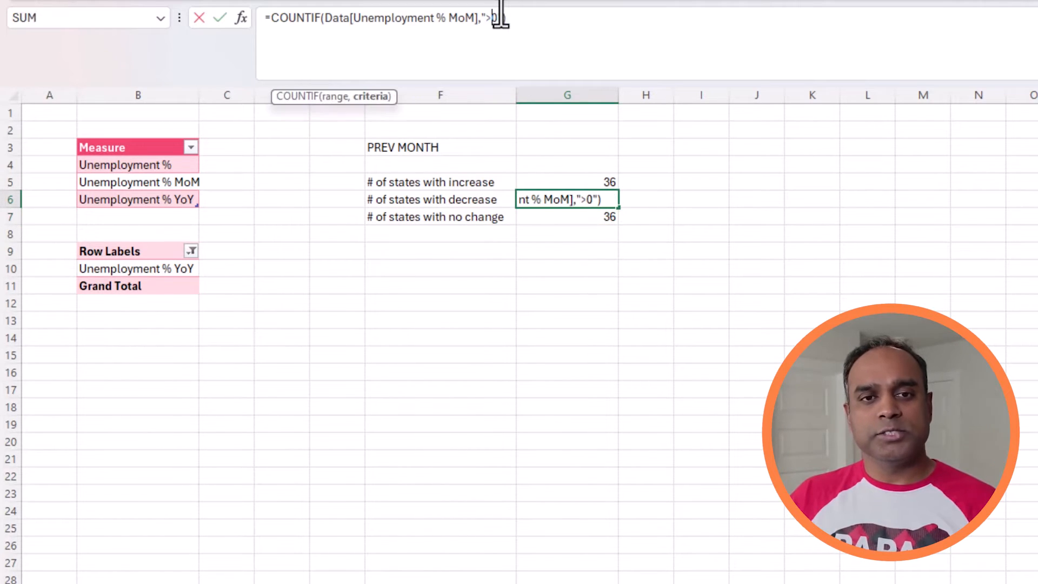
key(BackSpace)
text(<)
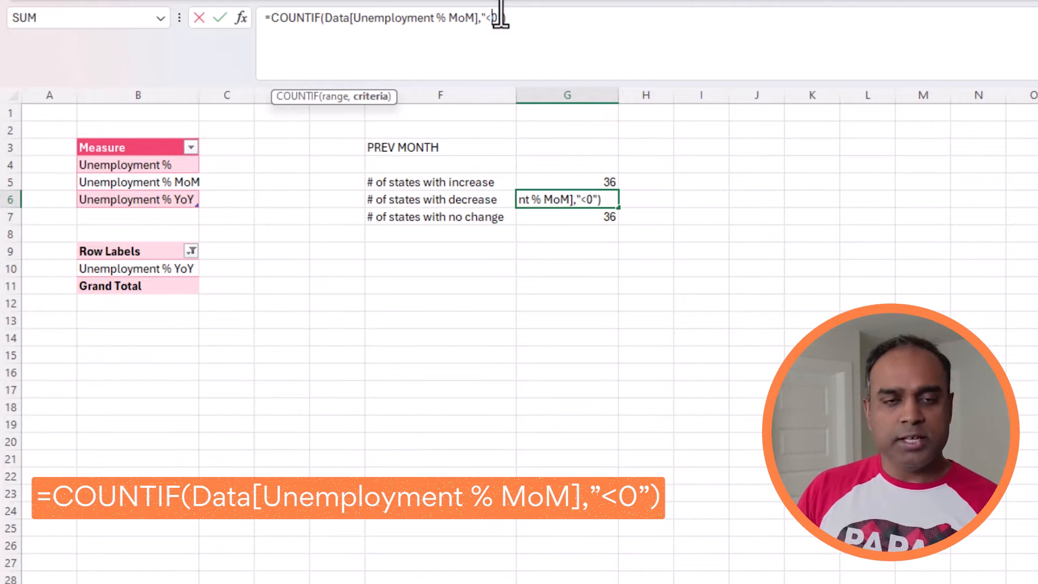
key(Return)
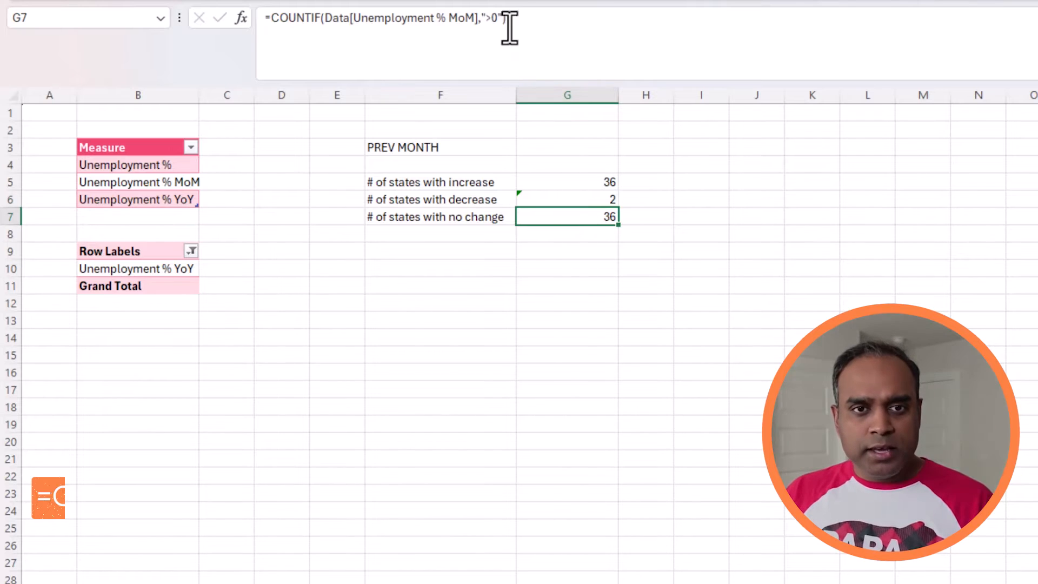
Step: Change the COUNTIF criterion in G7 to "0" so it counts states with no change
click(497, 19)
key(Delete)
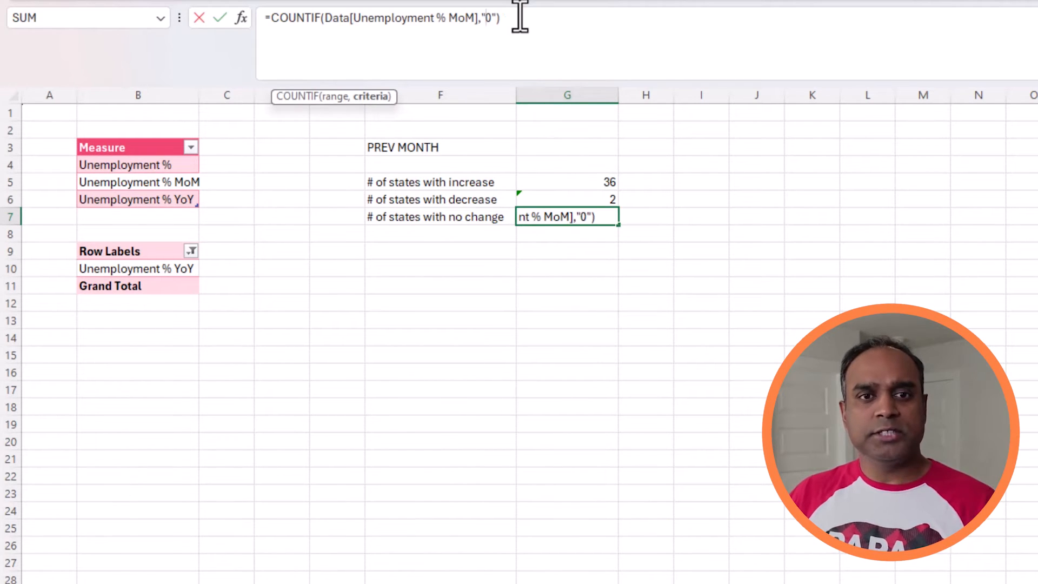
key(Return)
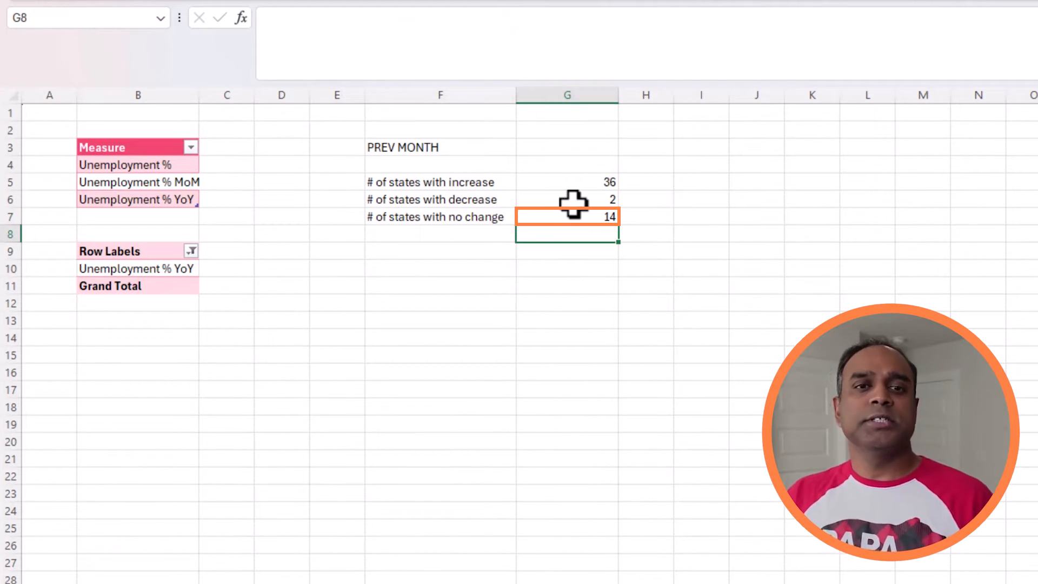
drag(574, 184, 601, 219)
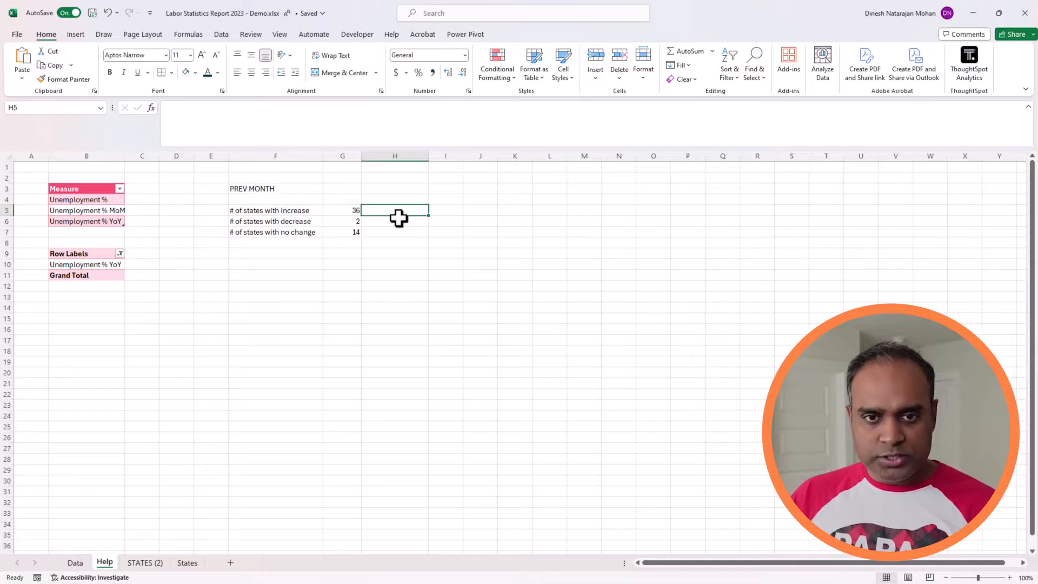
Step: Enter the name M_UNEMP_MOM_INC in H5 beside the increase count and widen column H to fit it
text(M_)
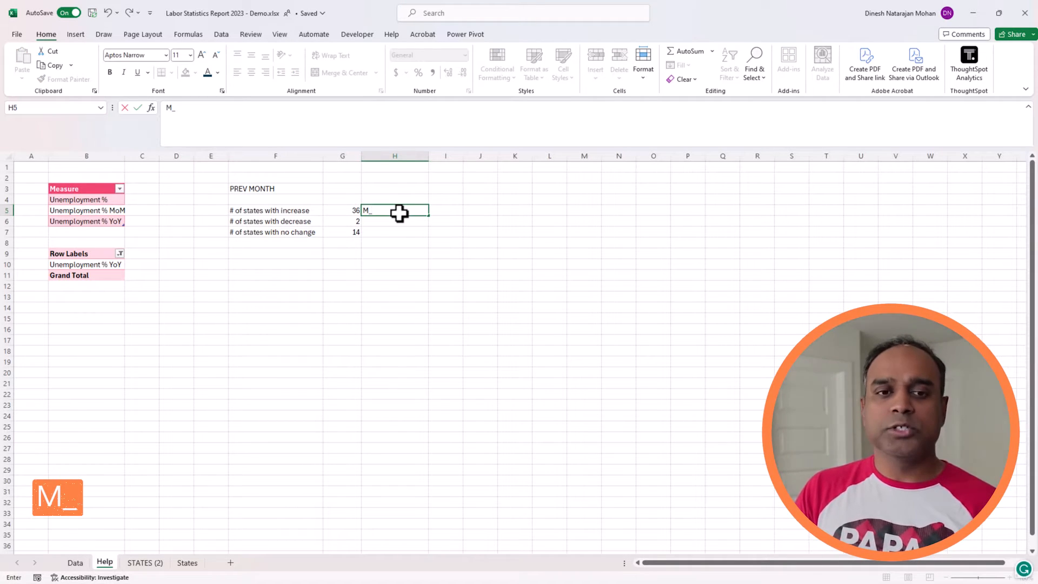
text(UNEM)
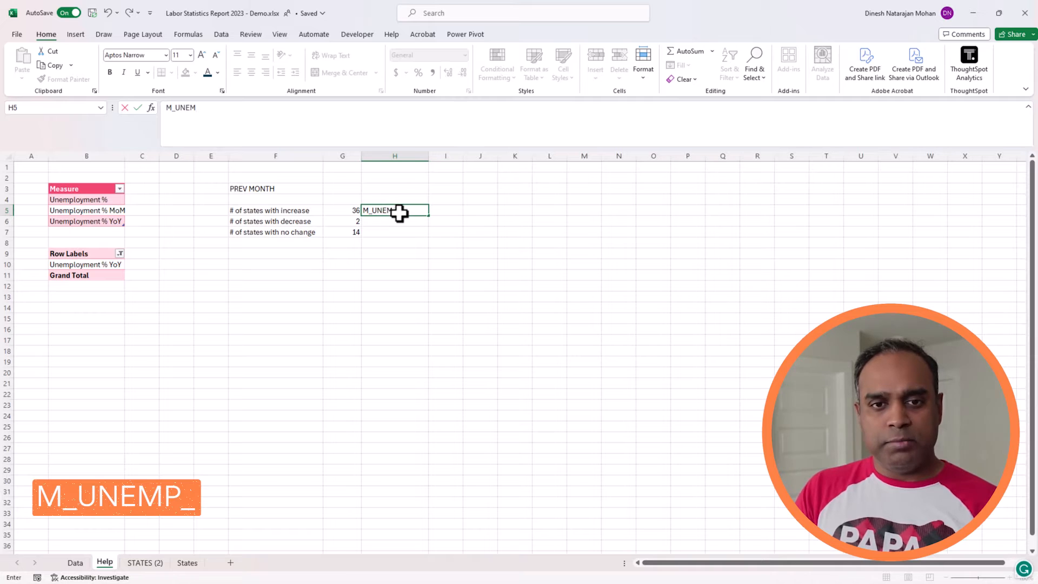
text(P_MOM)
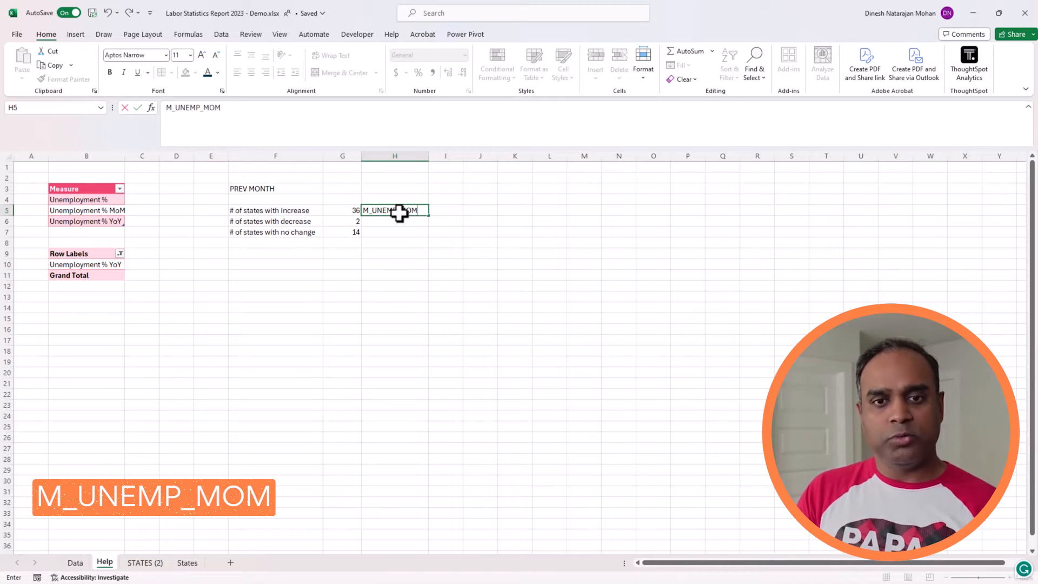
text(_INC)
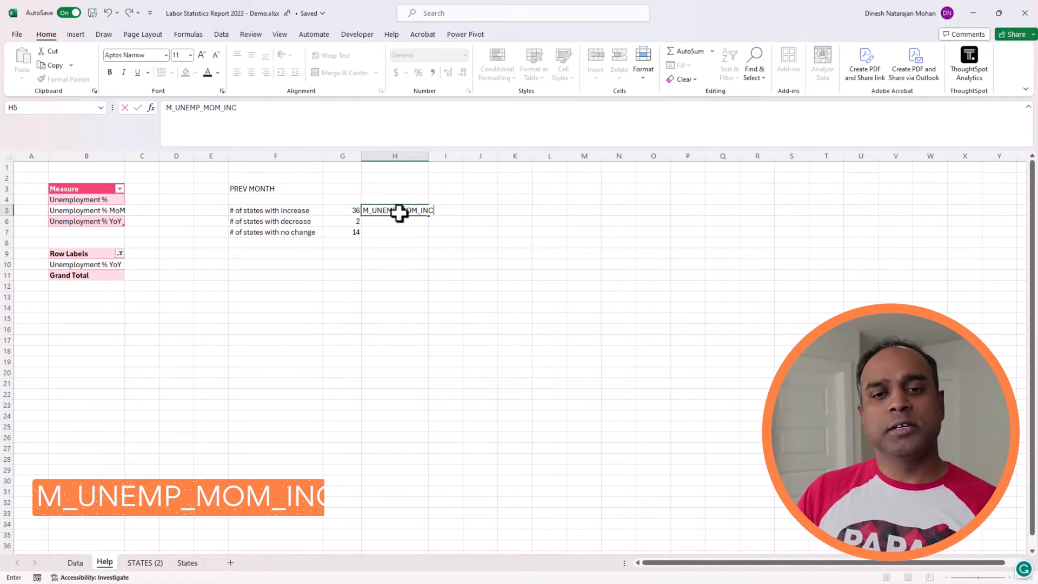
drag(175, 108, 201, 110)
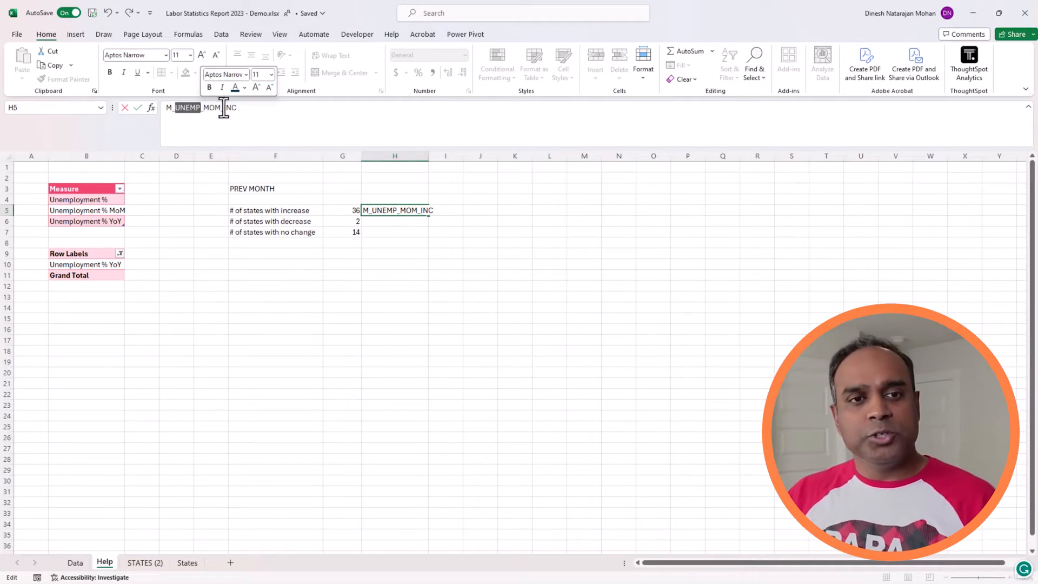
click(238, 114)
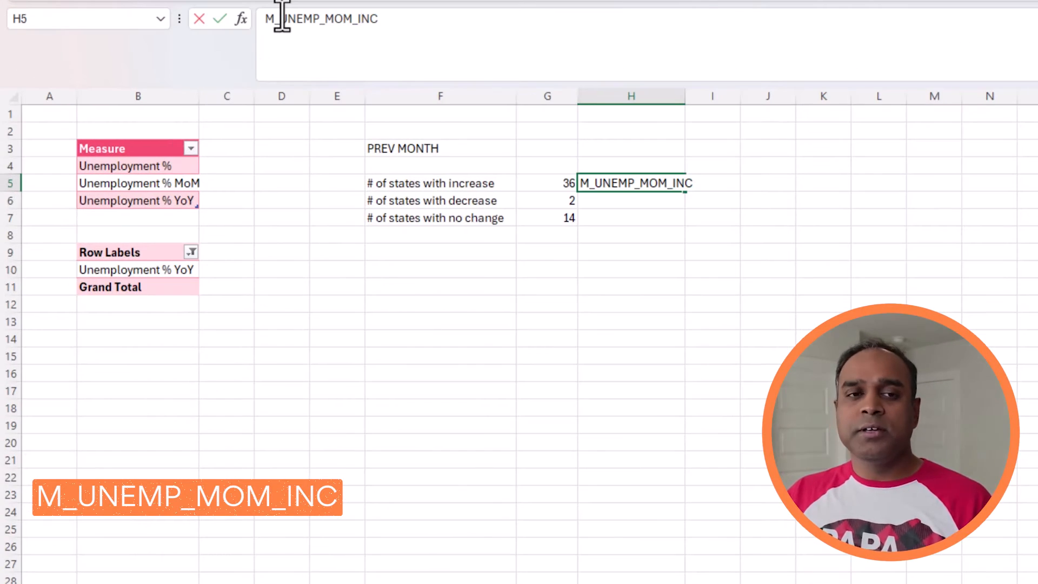
key(Return)
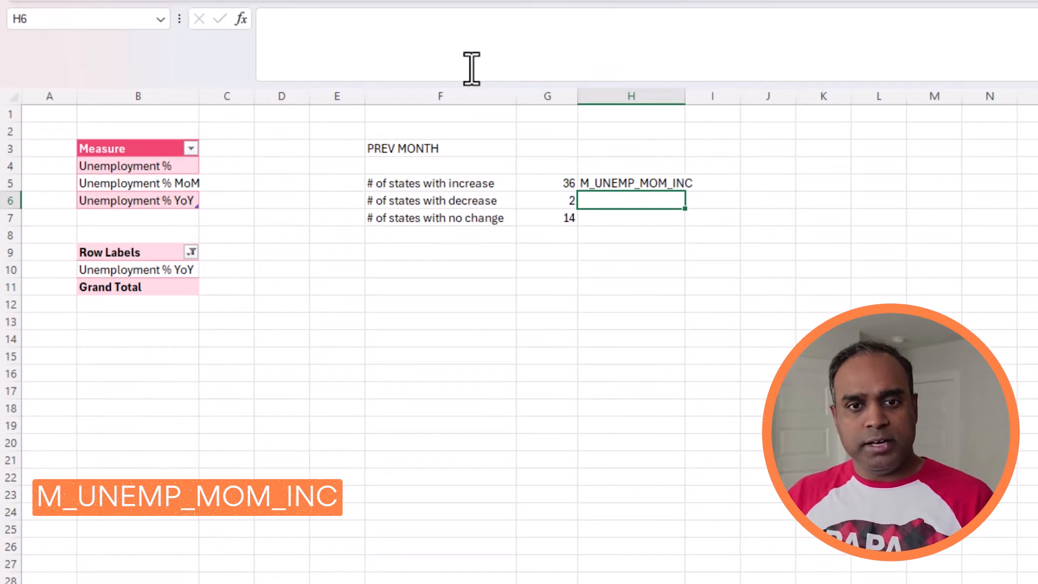
drag(686, 96, 707, 97)
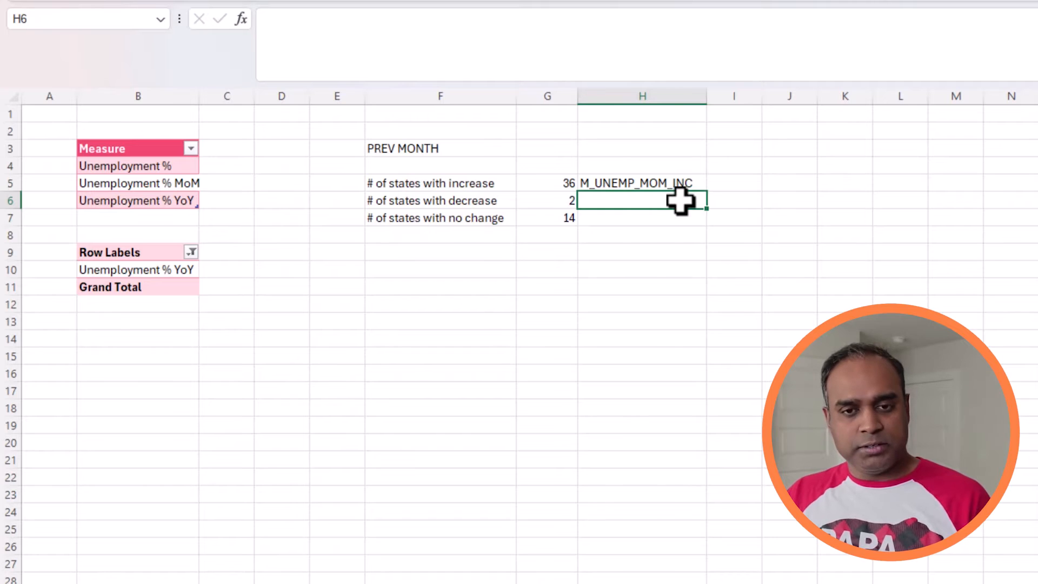
Step: Fill the name from H5 into H6 and change its ending so it reads M_UNEMP_MOM_DEC
key(ctrl+d)
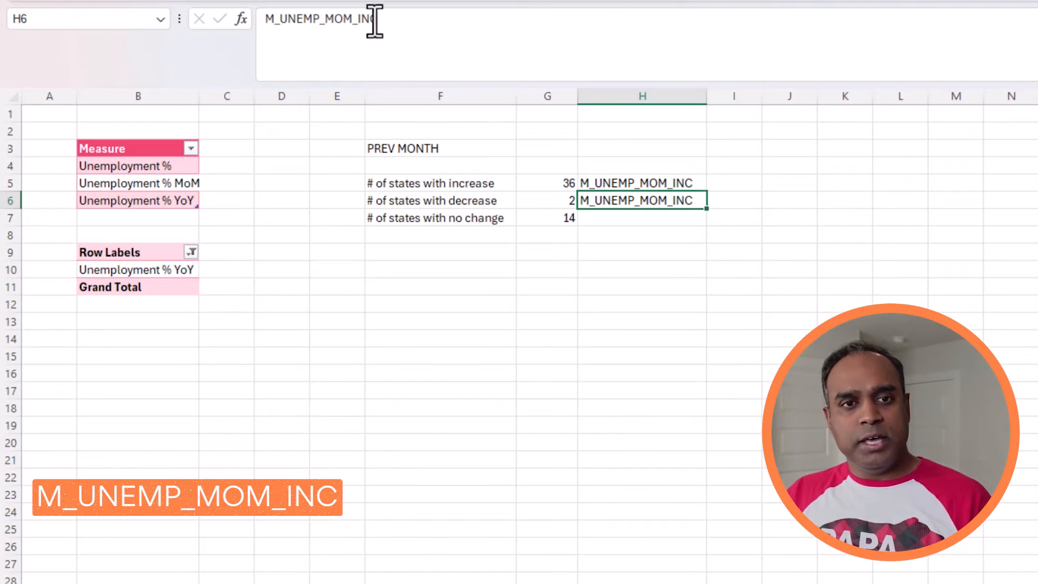
drag(362, 20, 388, 24)
text(D)
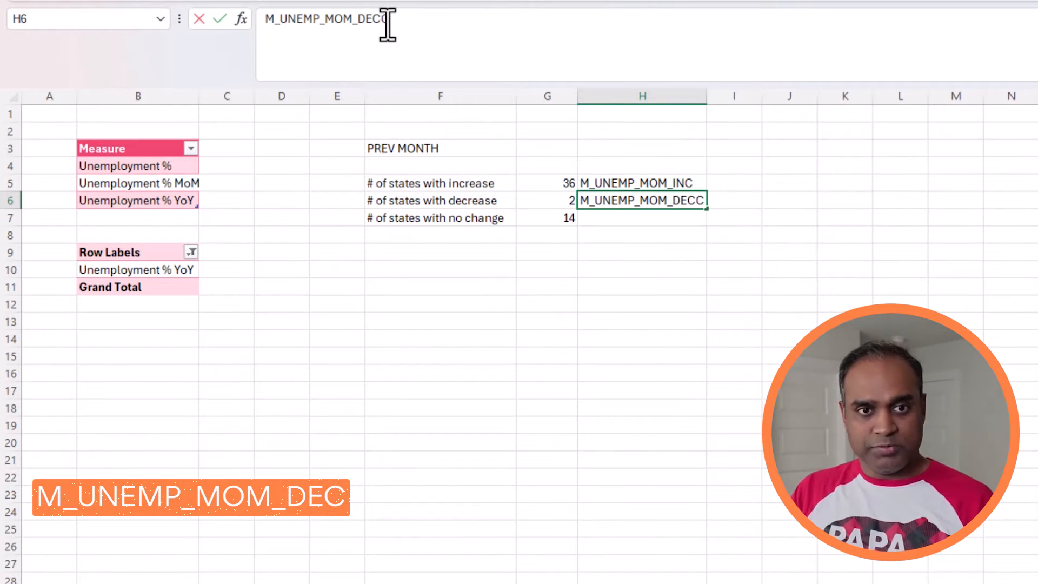
text(E)
key(Return)
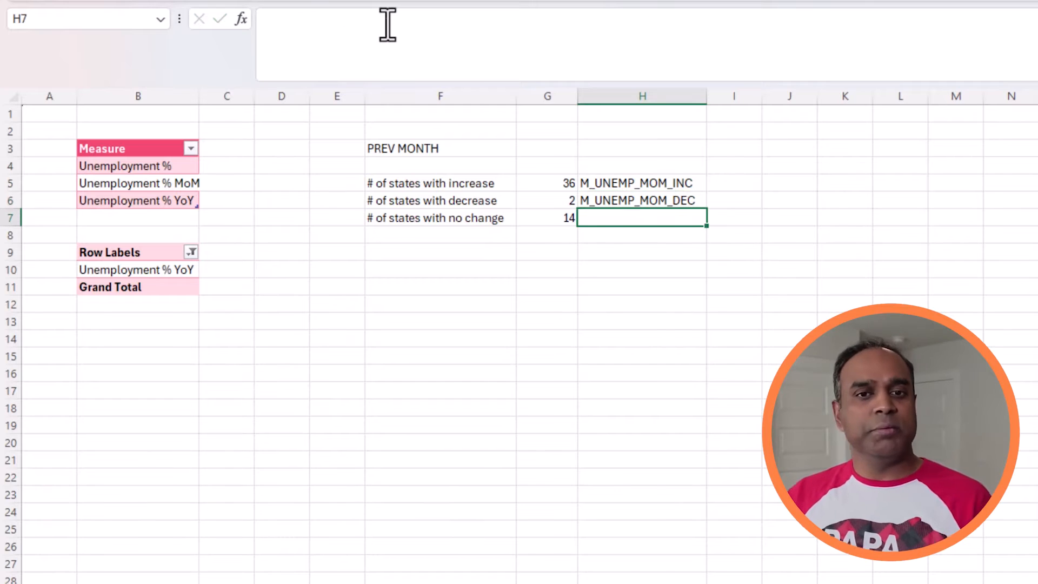
Step: Fill the name from H6 into H7 and change its ending so it reads M_UNEMP_MOM_NO
key(ctrl+d)
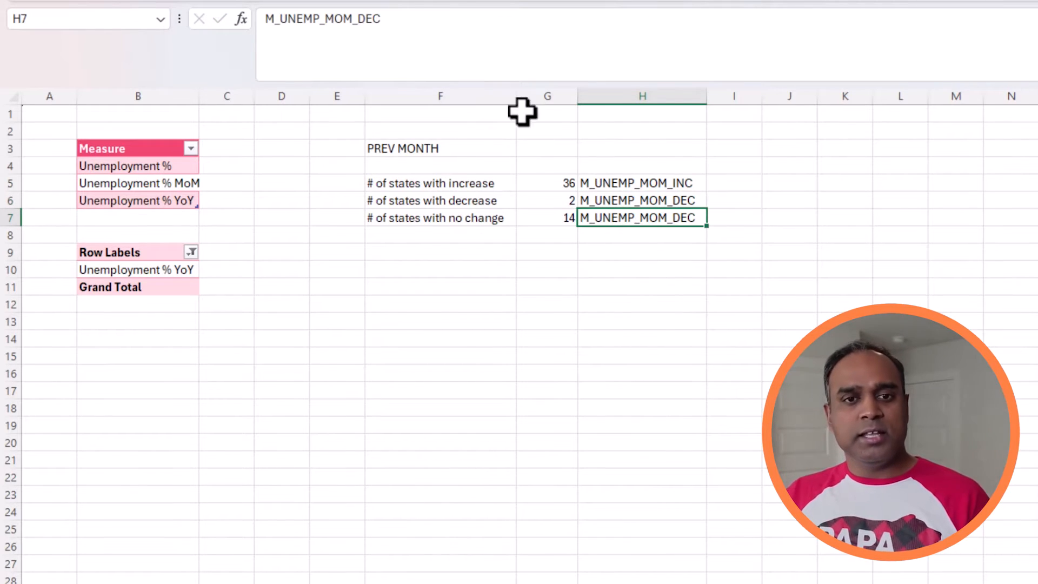
drag(357, 21, 407, 36)
text(NO)
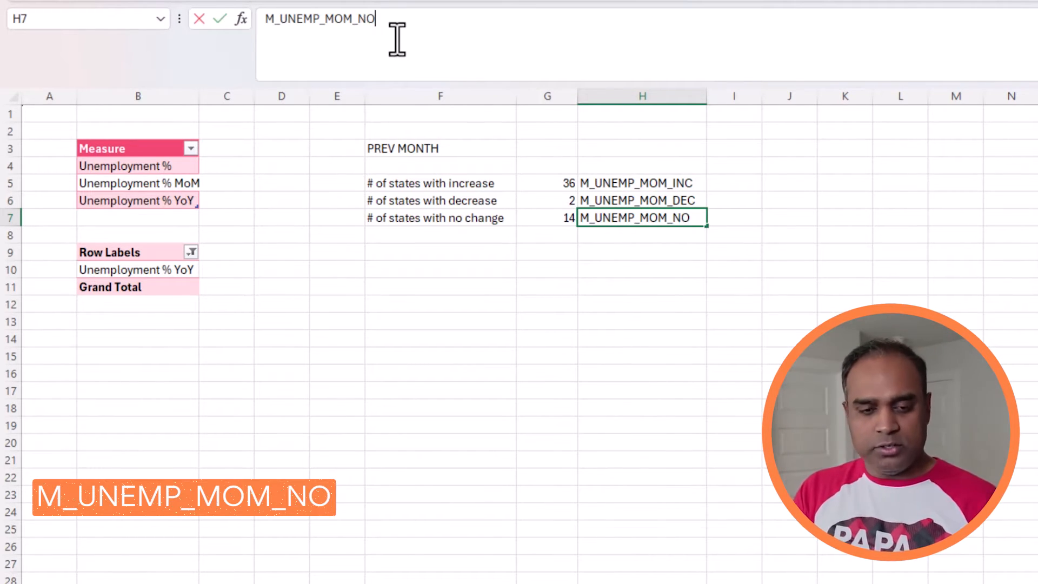
key(Return)
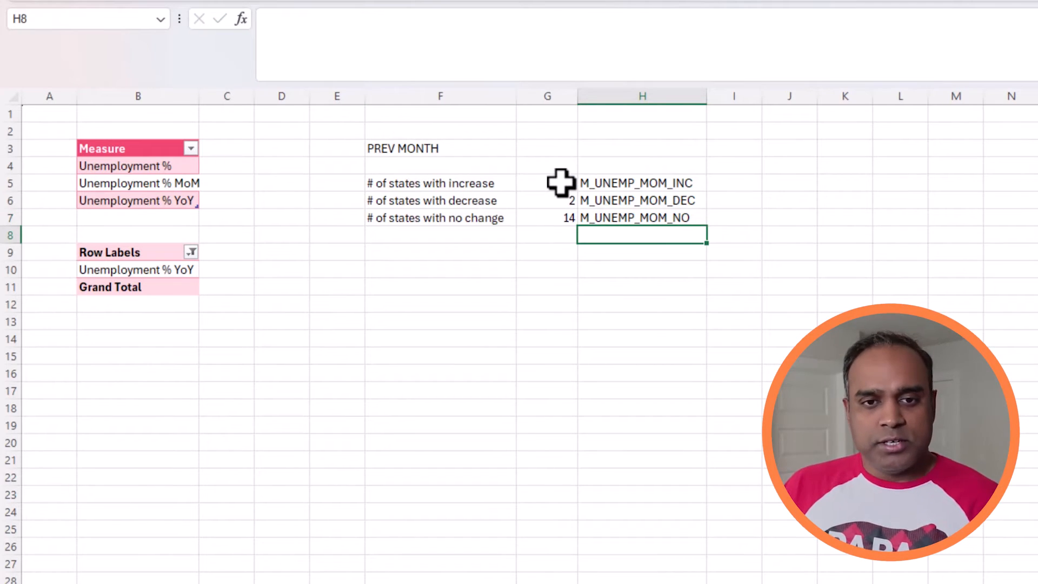
Step: Add the column headers Metric in F4, Value in G4 and Name in H4 above the counts
click(617, 164)
text(Name)
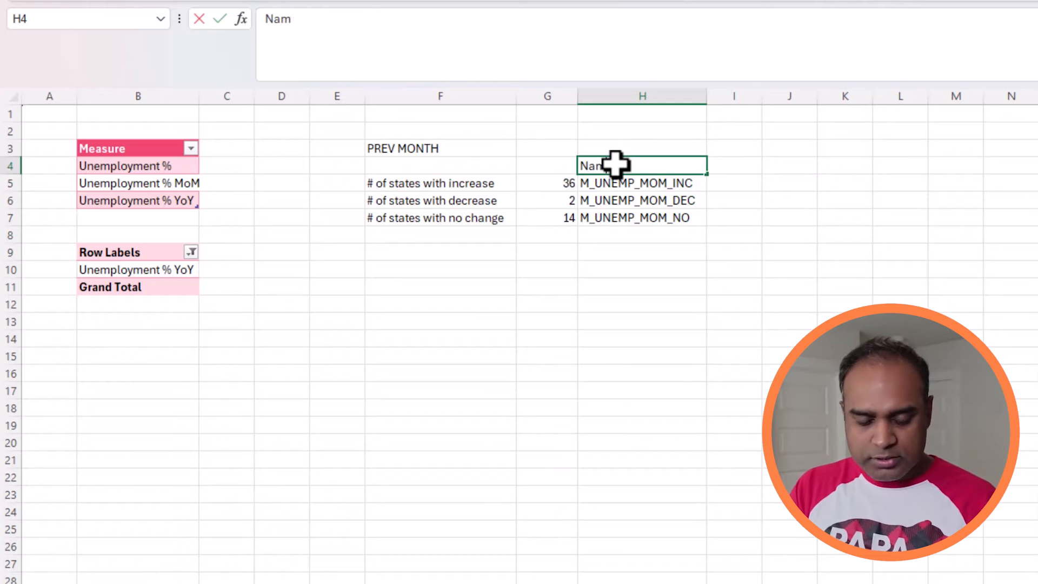
key(Return)
click(548, 166)
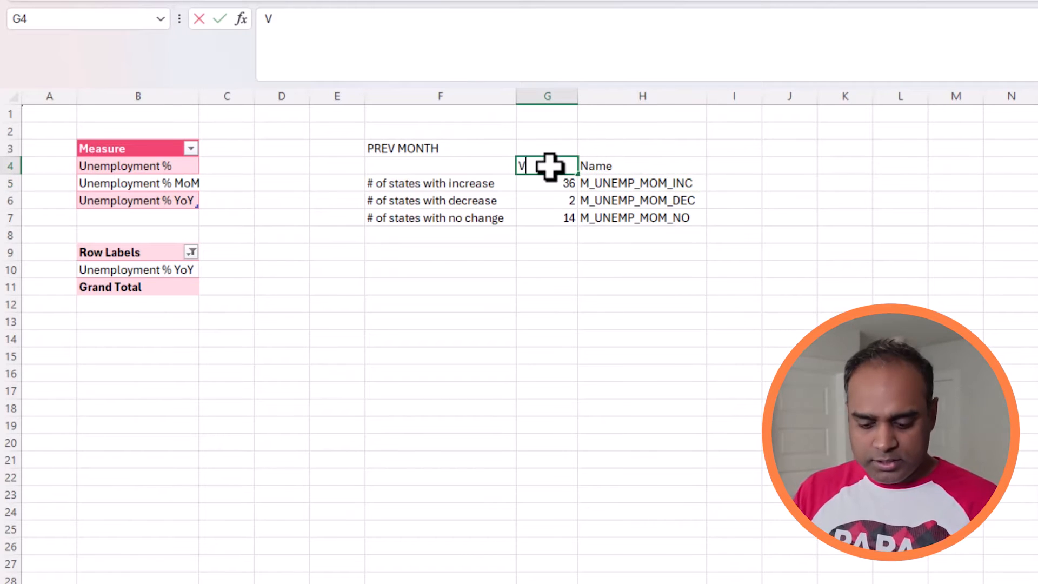
key(Return)
key(Up)
key(Left)
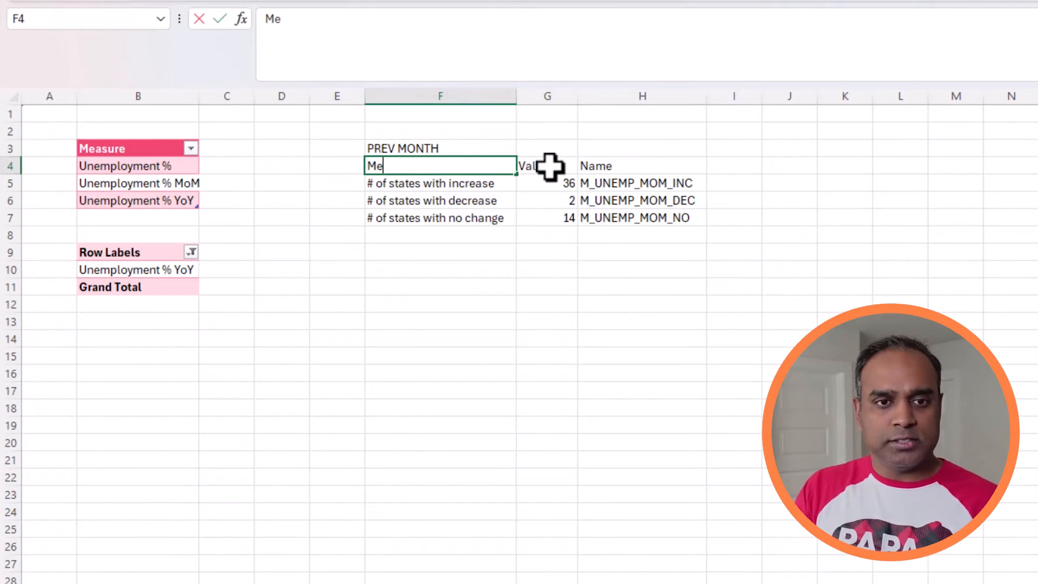
key(Down)
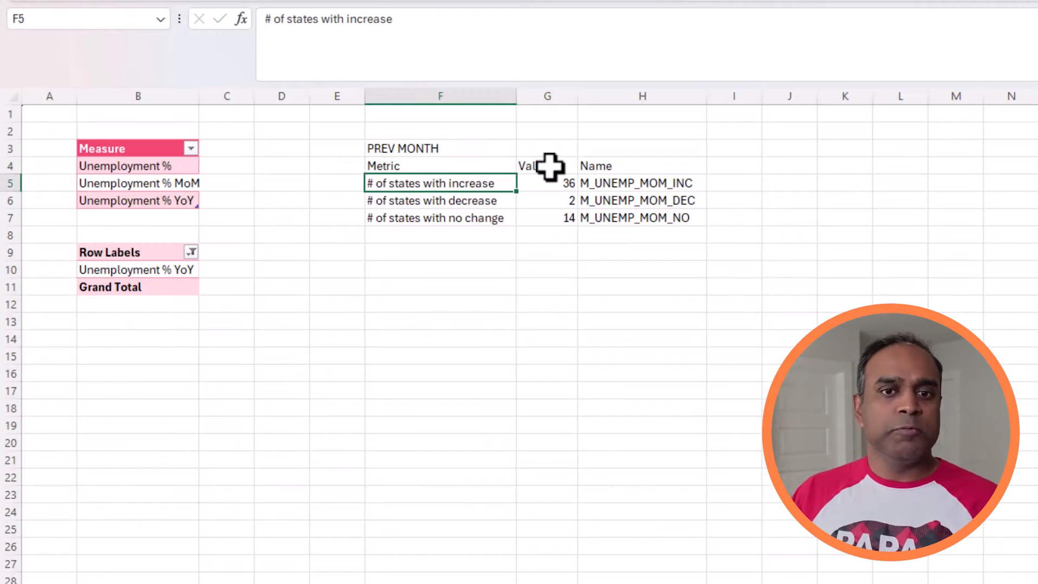
Step: Create defined names for the counts from the selection G5:H7, using only the right column as names
drag(561, 180, 600, 219)
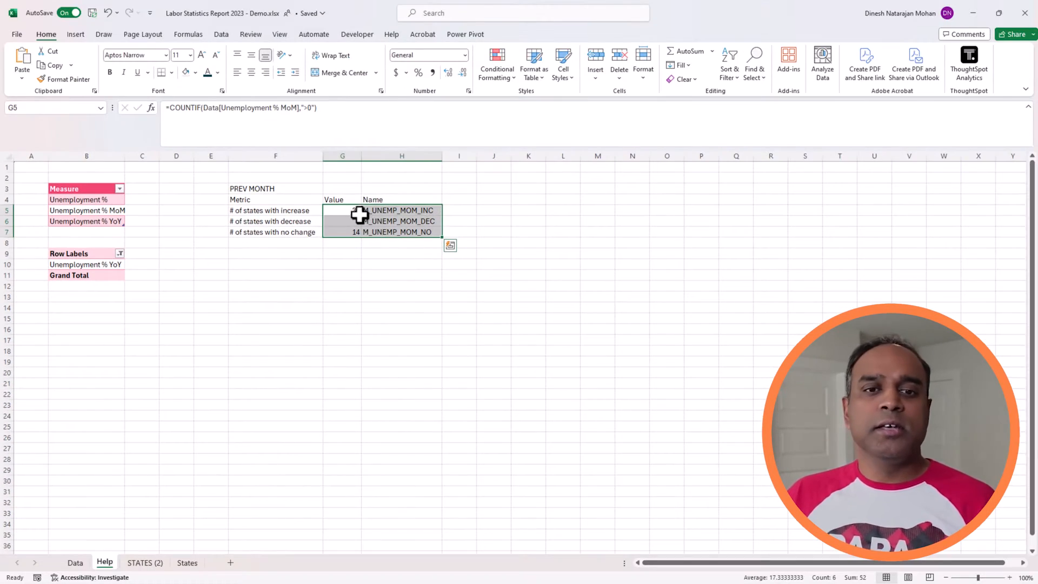
drag(570, 187, 600, 219)
drag(375, 233, 374, 232)
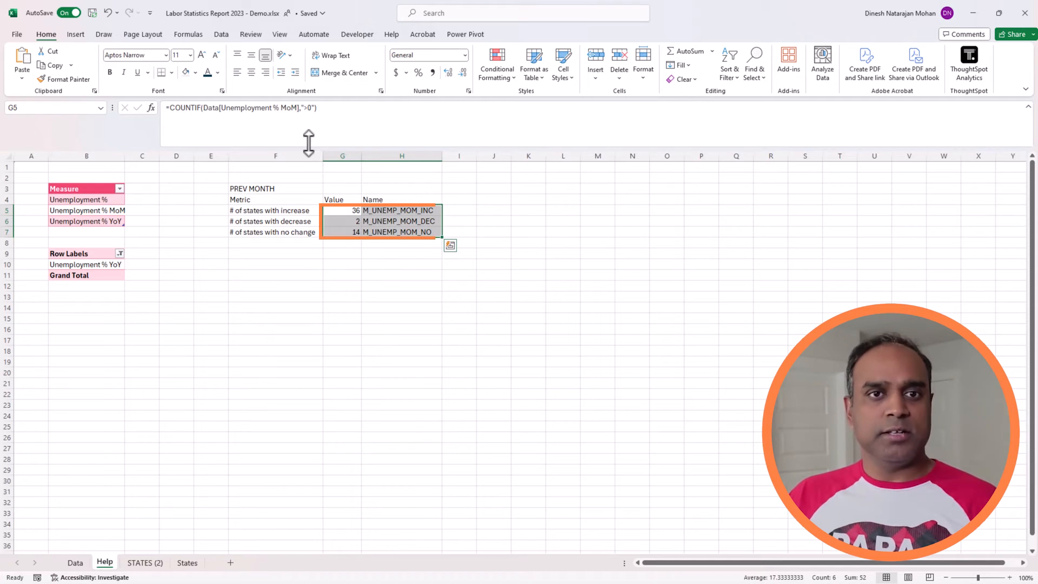
click(204, 38)
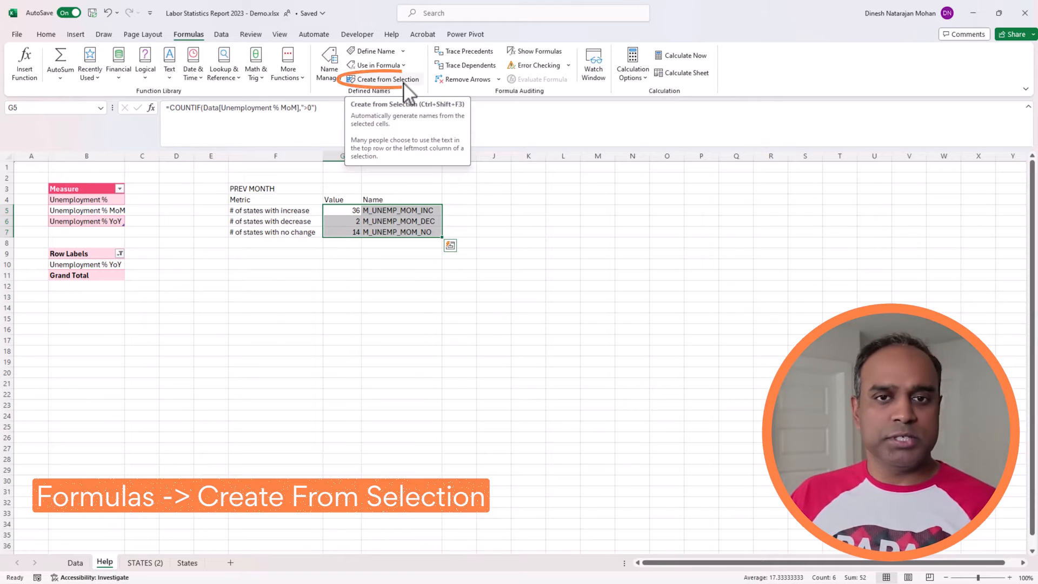
click(388, 79)
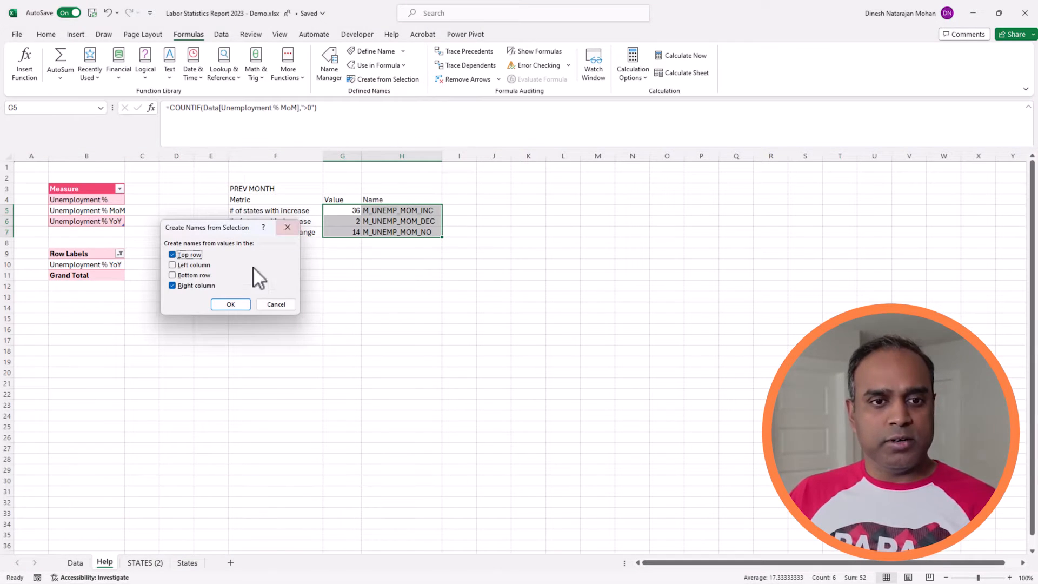
click(191, 256)
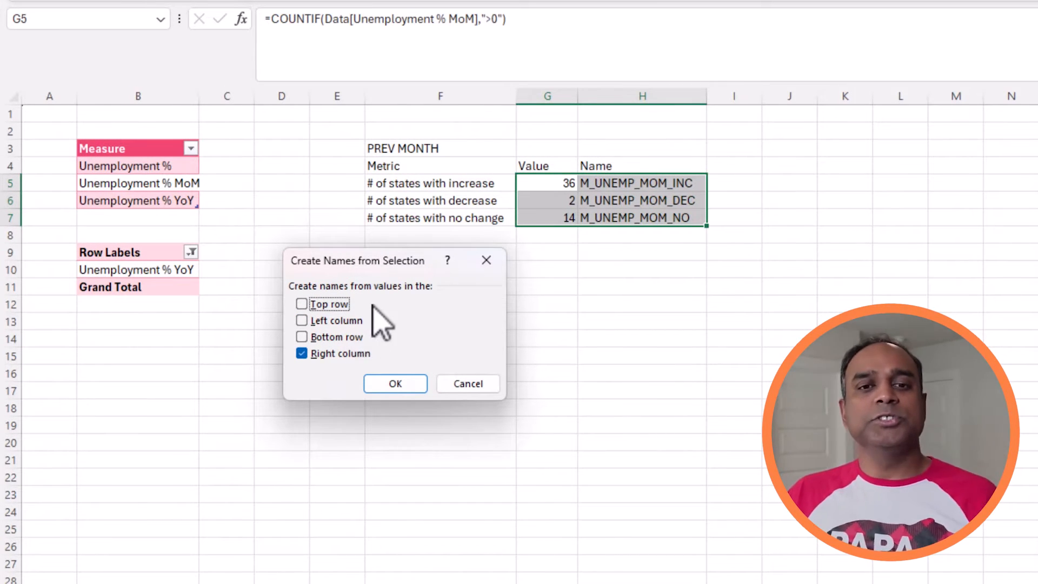
click(397, 383)
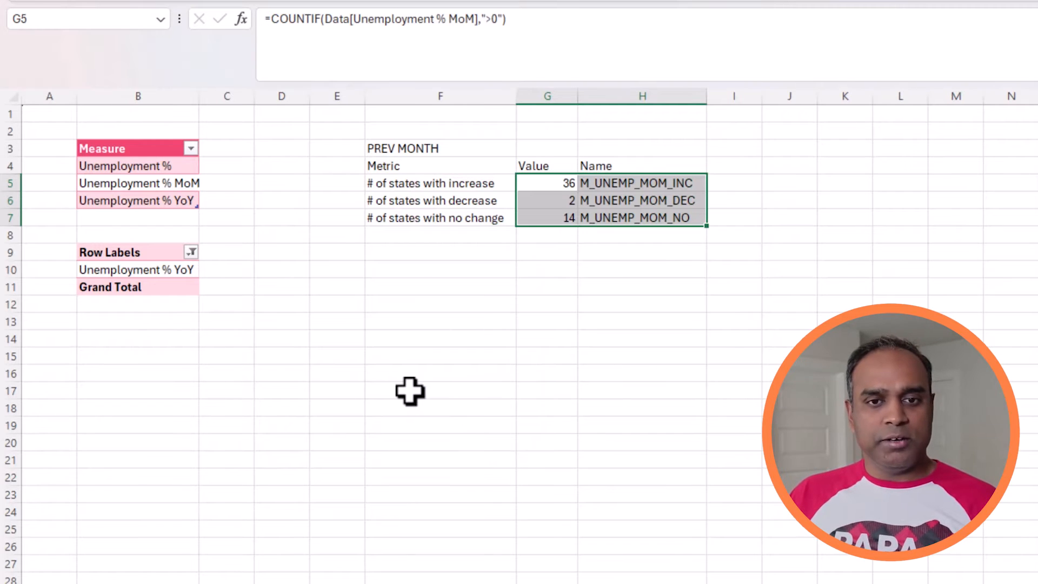
Step: Check the defined names assigned to the count cells G5, G6 and G7
click(567, 303)
click(567, 183)
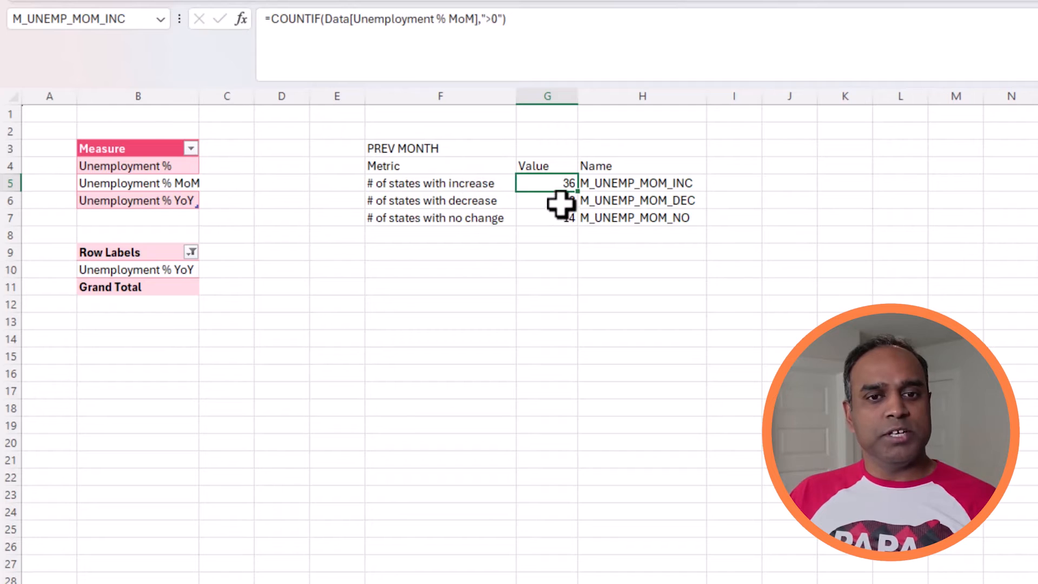
click(561, 203)
click(546, 218)
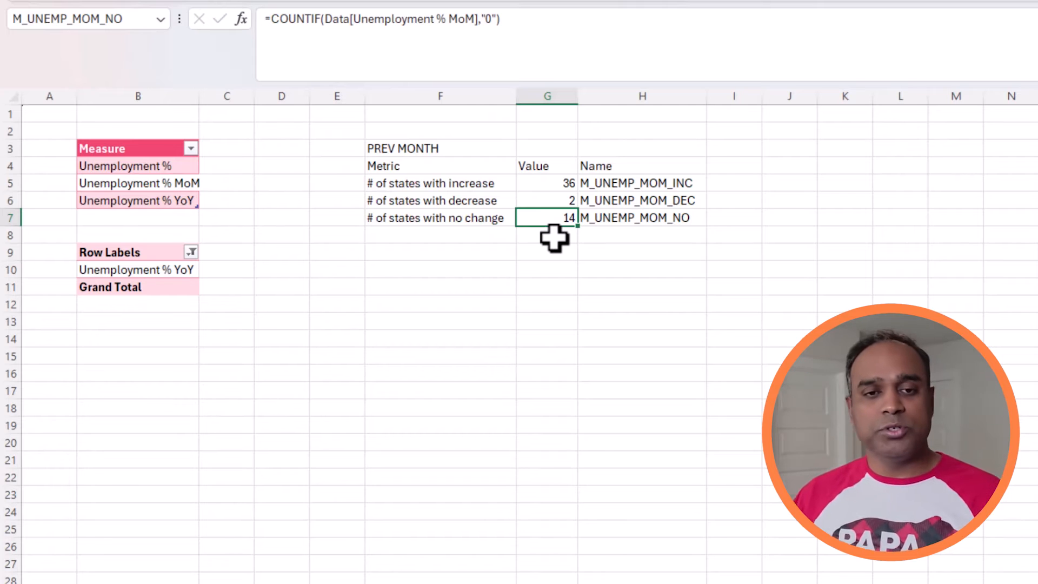
Step: Copy the whole PREV MONTH block F3:H7 and paste it starting at F11
click(462, 166)
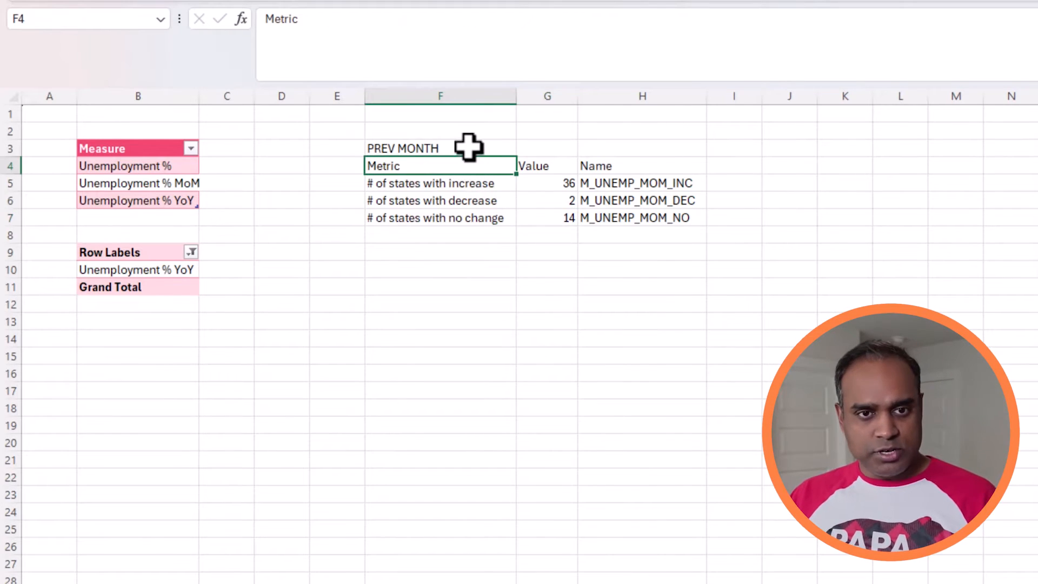
drag(468, 146, 626, 214)
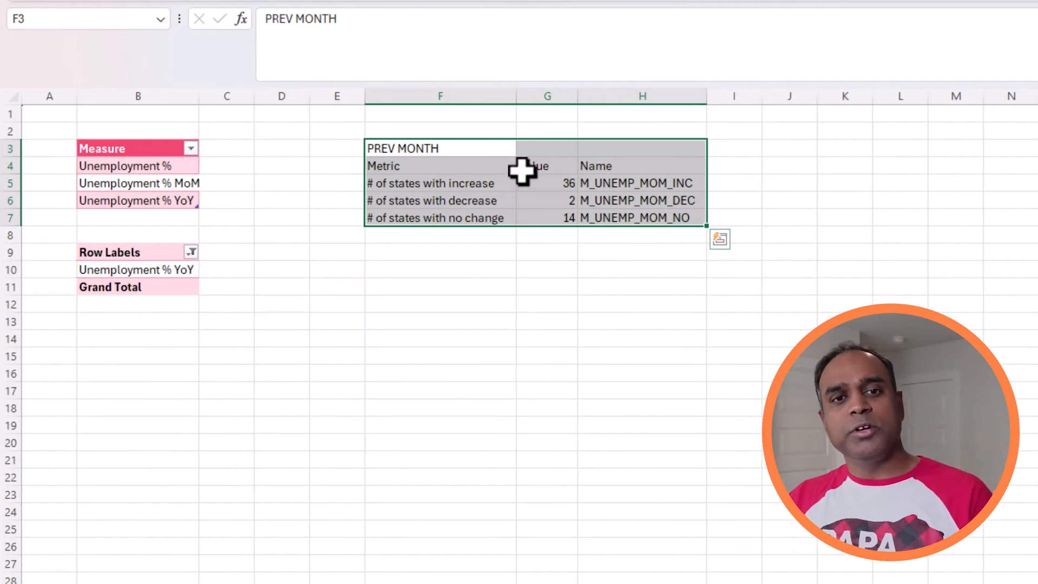
drag(497, 145, 607, 219)
key(ctrl+c)
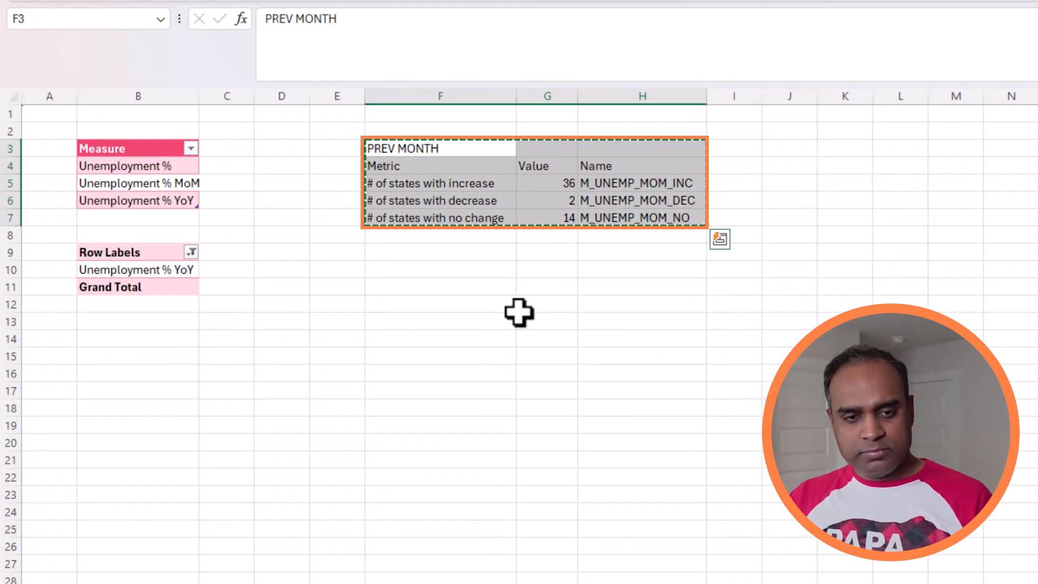
click(475, 293)
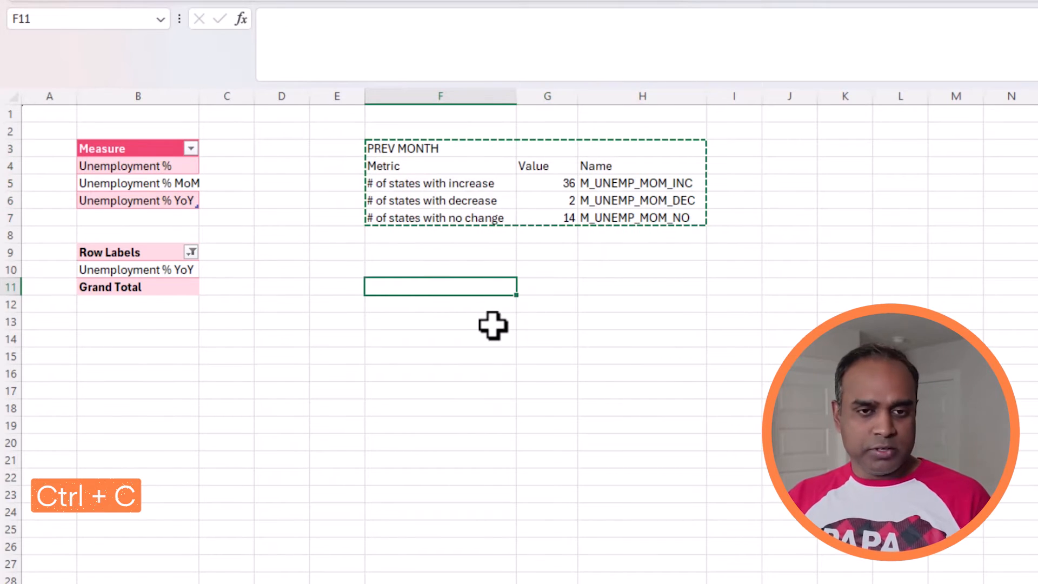
key(ctrl+v)
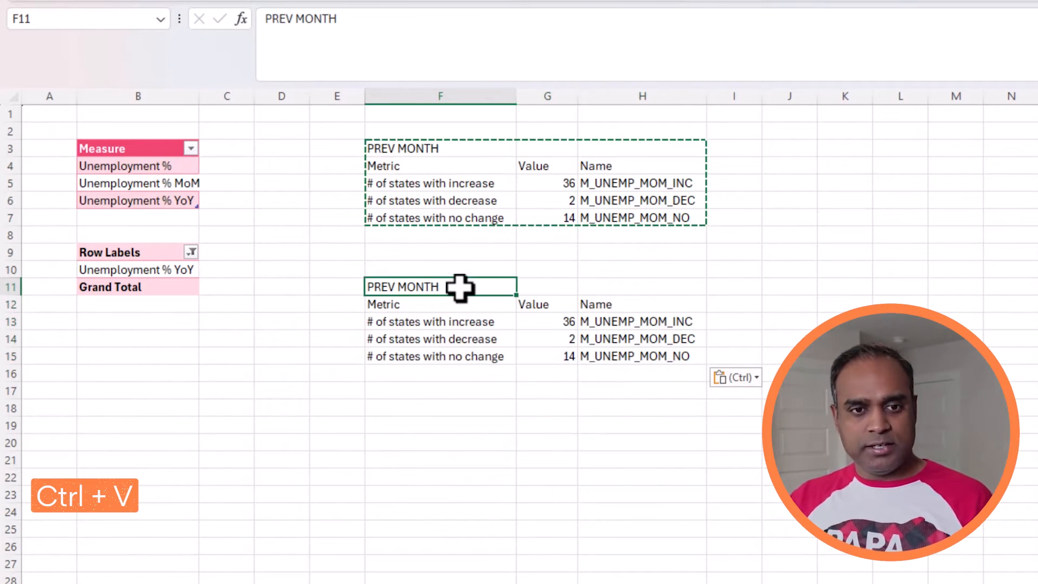
Step: Change the title of the copied block in F11 to PREV YEAR
double_click(459, 287)
key(ctrl+shift+Left)
text(YEAR)
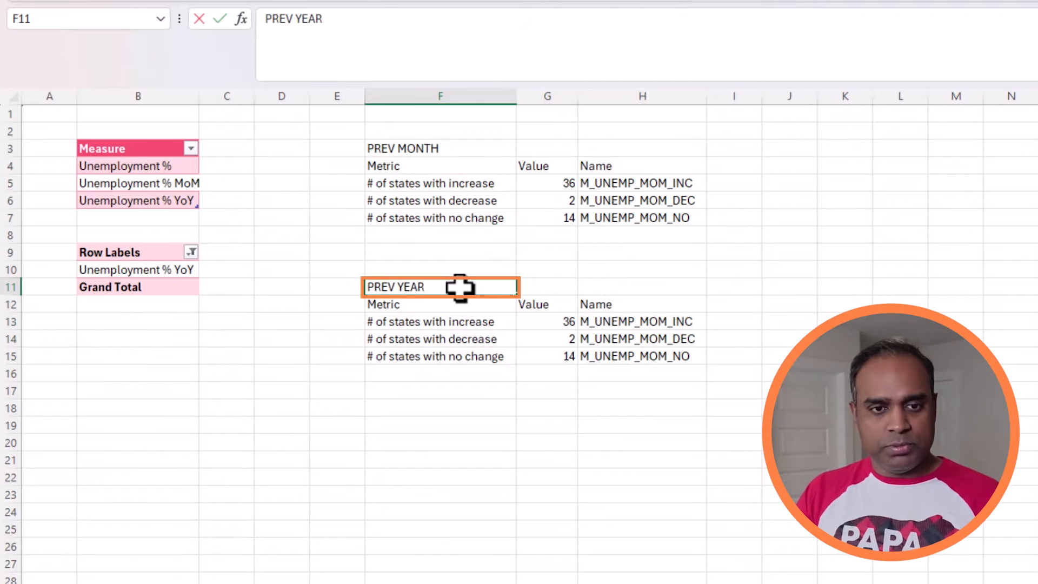
key(Return)
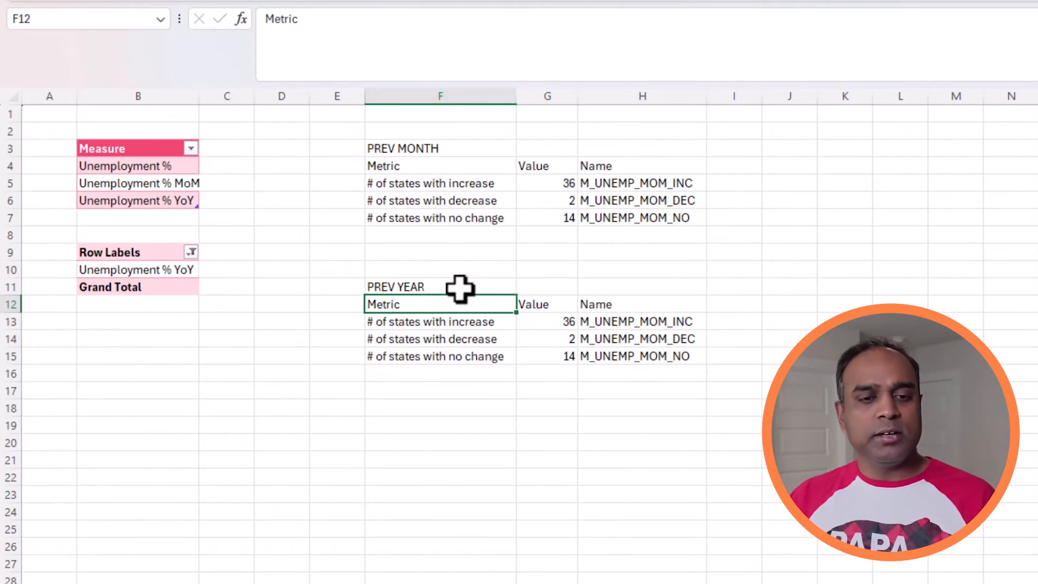
Step: Change the increase count formula in G13 to =COUNTIF(Data[Unemployment % YoY],">0")
click(454, 322)
click(562, 322)
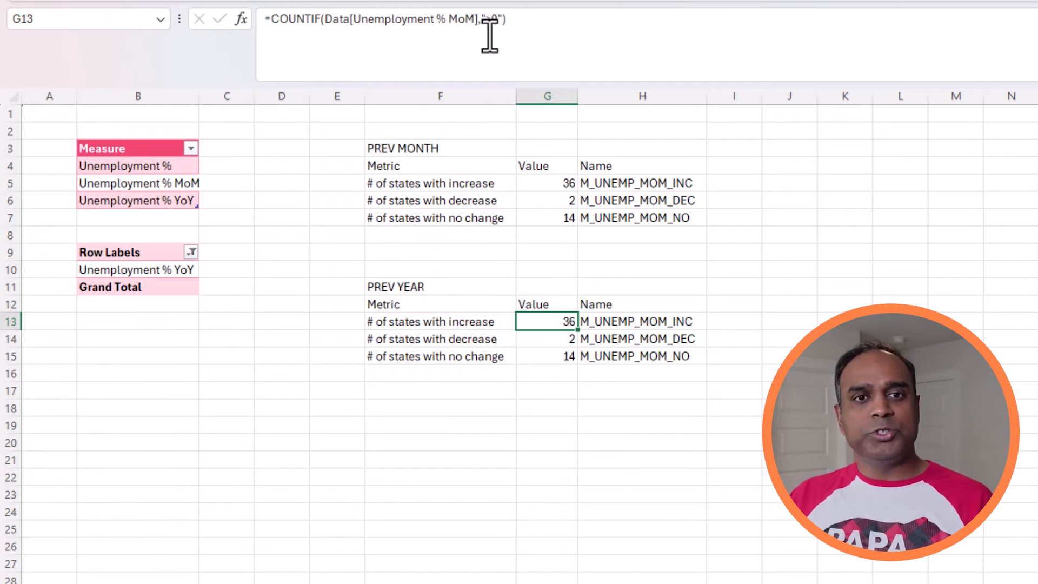
click(478, 19)
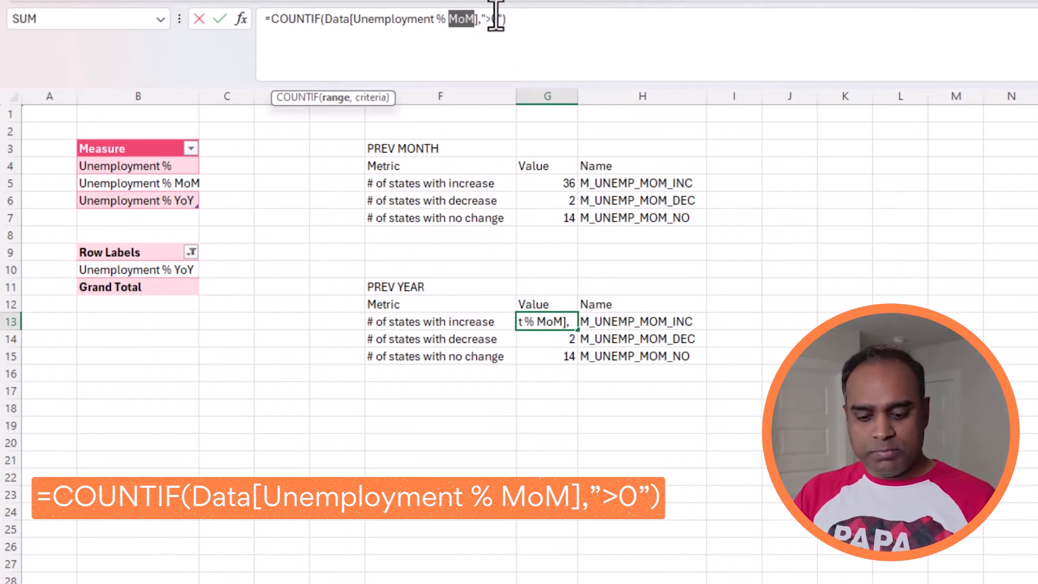
text(YoY)
key(Return)
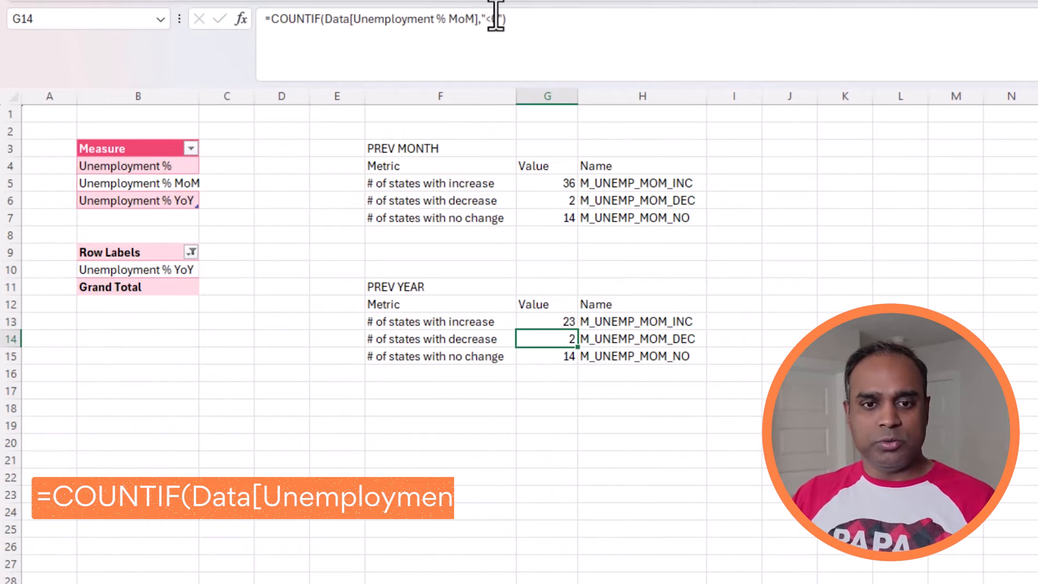
Step: Change the decrease count formula in G14 to =COUNTIF(Data[Unemployment % YoY],"<0")
click(475, 19)
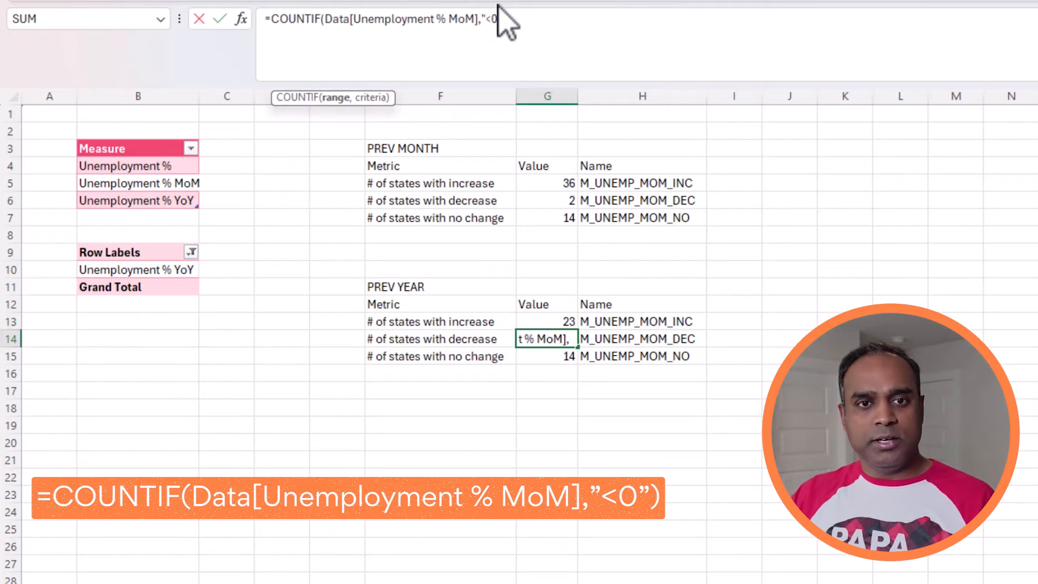
key(ctrl+shift+Left)
text(YoY)
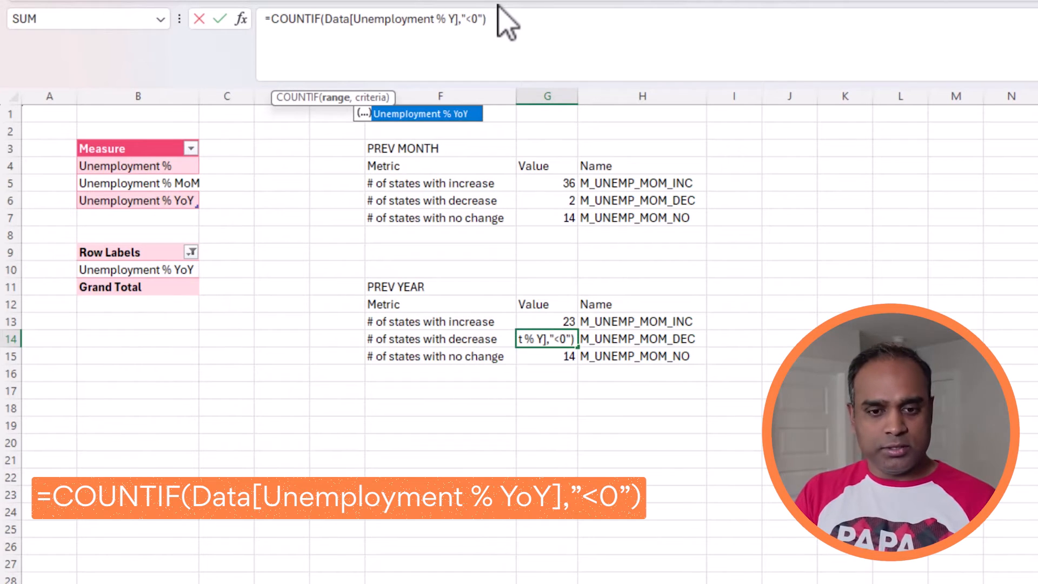
key(Return)
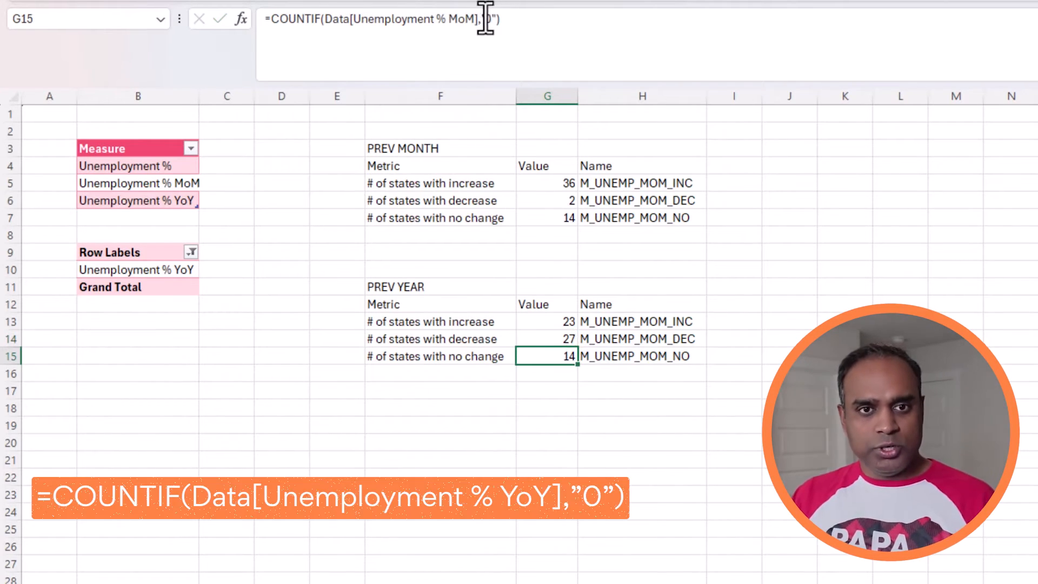
Step: Change the no-change count formula in G15 to =COUNTIF(Data[Unemployment % YoY],"0")
click(475, 19)
key(ctrl+shift+Left)
text(YoY)
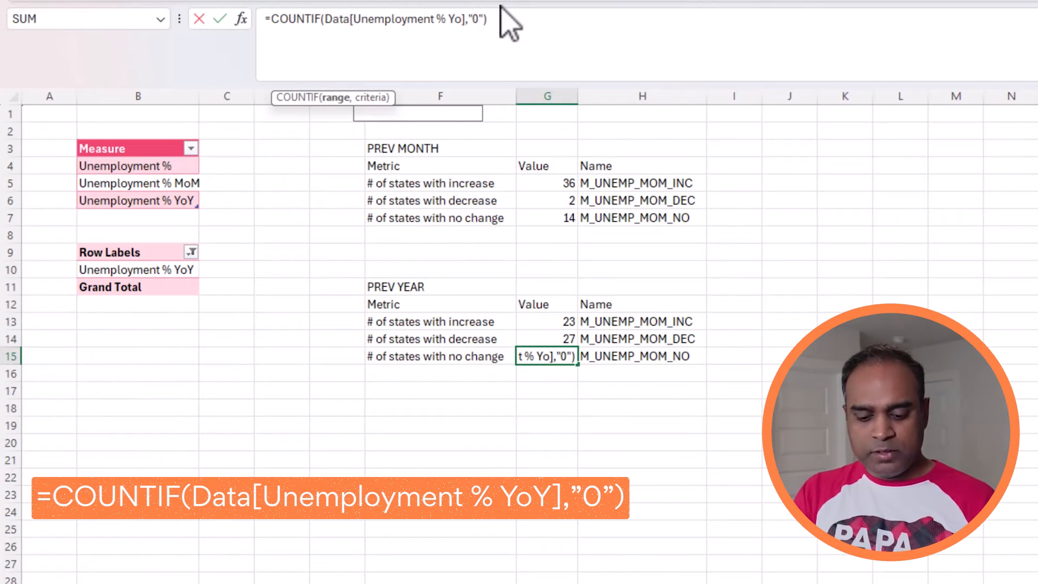
key(Return)
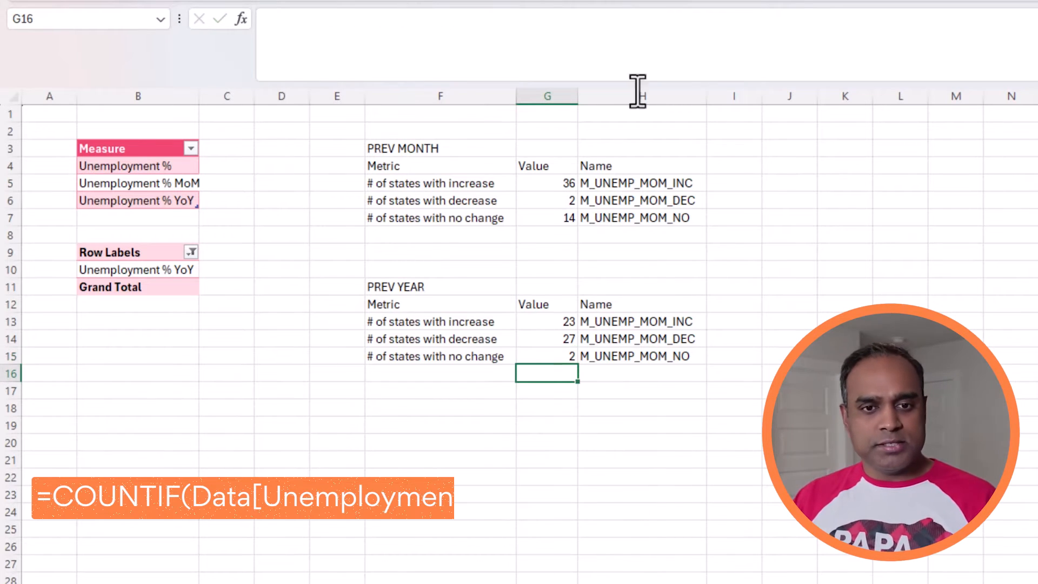
Step: Change the name label for the increase count in H13 to M_UNEMP_YOY_INC
click(565, 322)
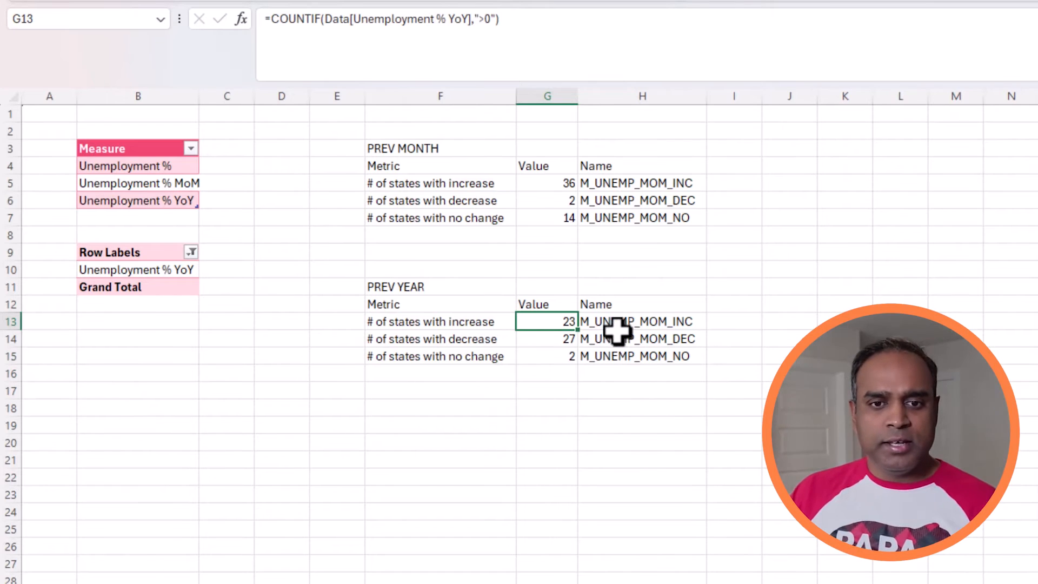
click(641, 323)
double_click(657, 323)
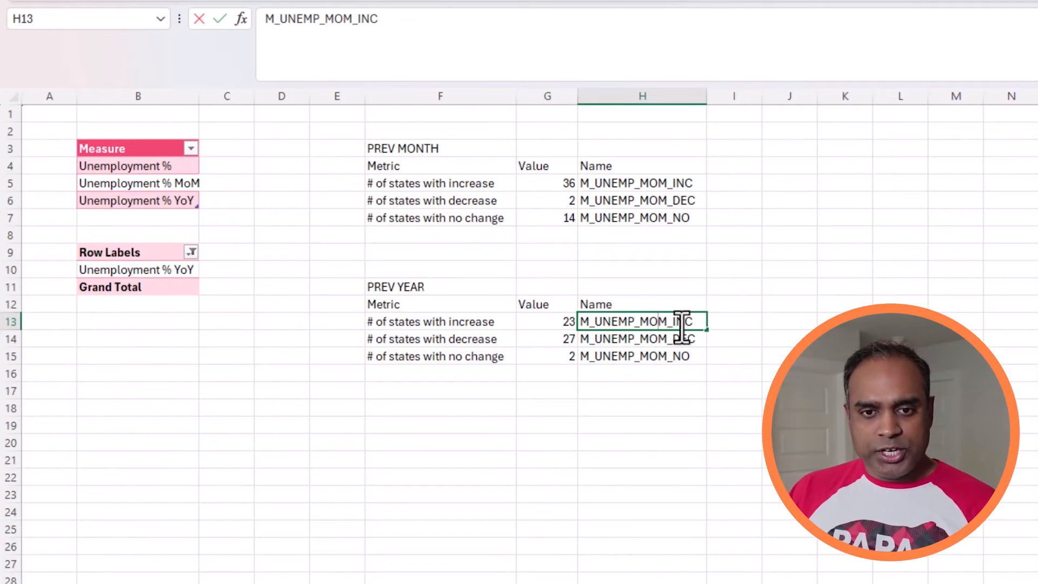
key(BackSpace)
key(BackSpace)
key(BackSpace)
key(Delete)
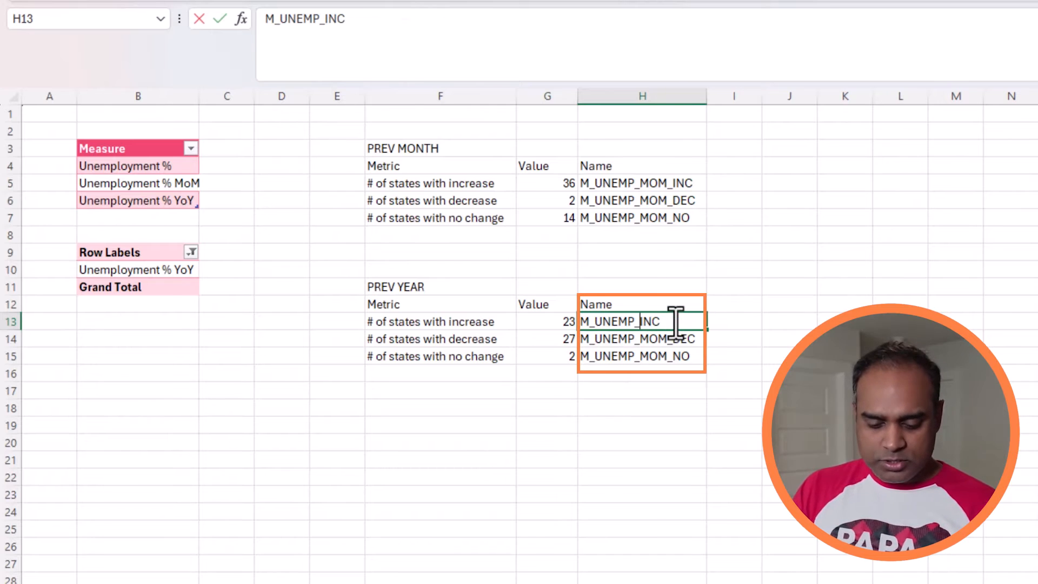
text(YOY_)
key(Return)
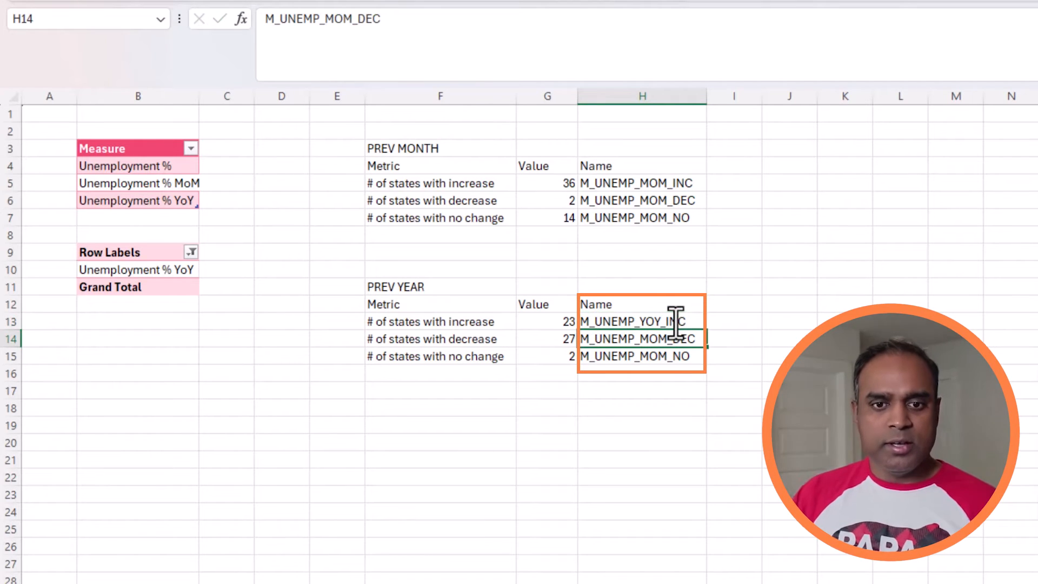
Step: Change the name label for the decrease count in H14 to M_UNEMP_YOY_DEC
double_click(670, 337)
key(shift+Left)
key(shift+Left)
key(shift+Left)
text(YOY)
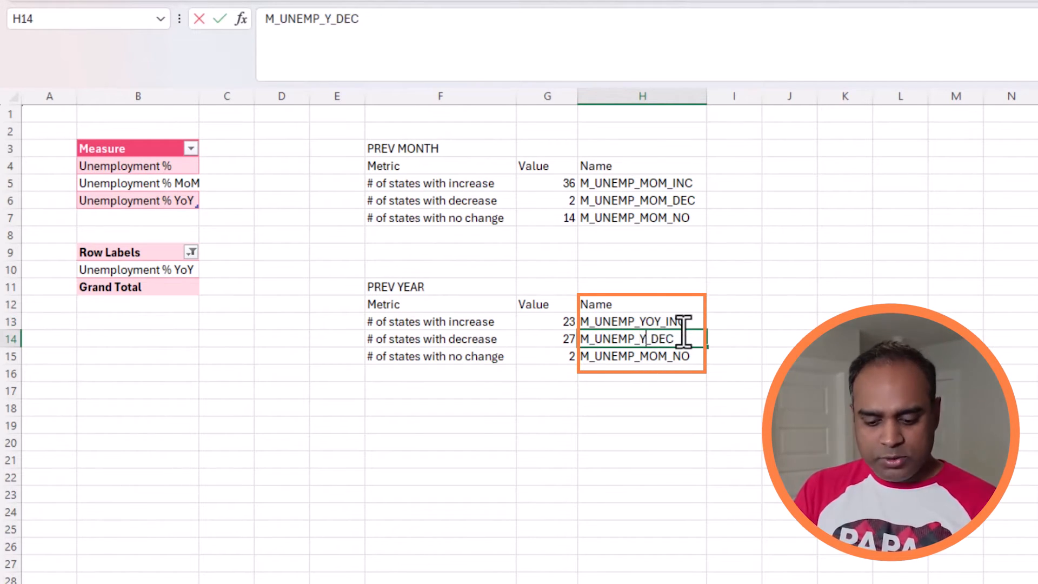
key(Return)
Step: Change the name label for the no-change count in H15 to M_UNEMP_YOY_NO
double_click(667, 352)
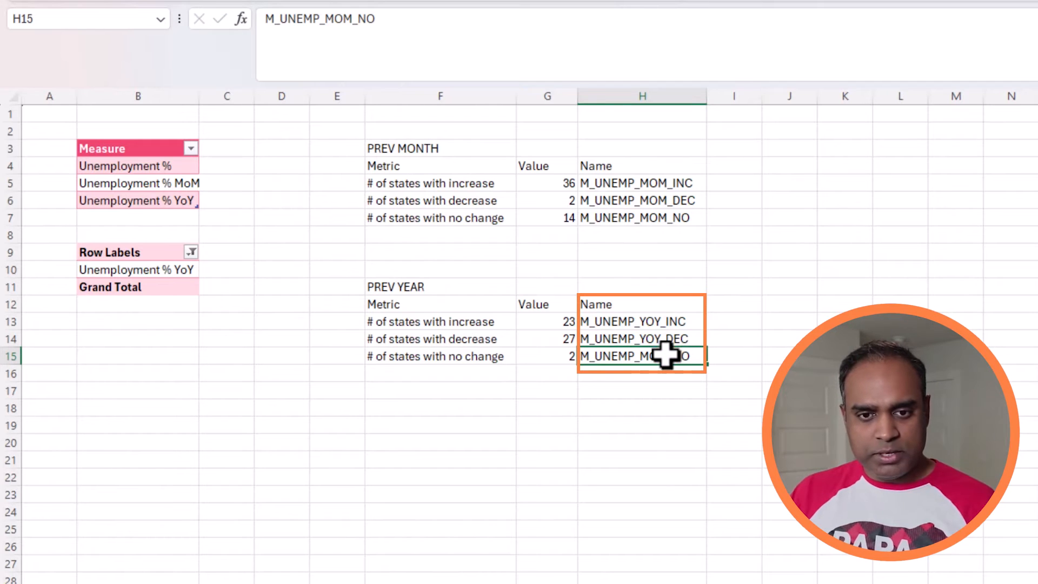
text(YOY)
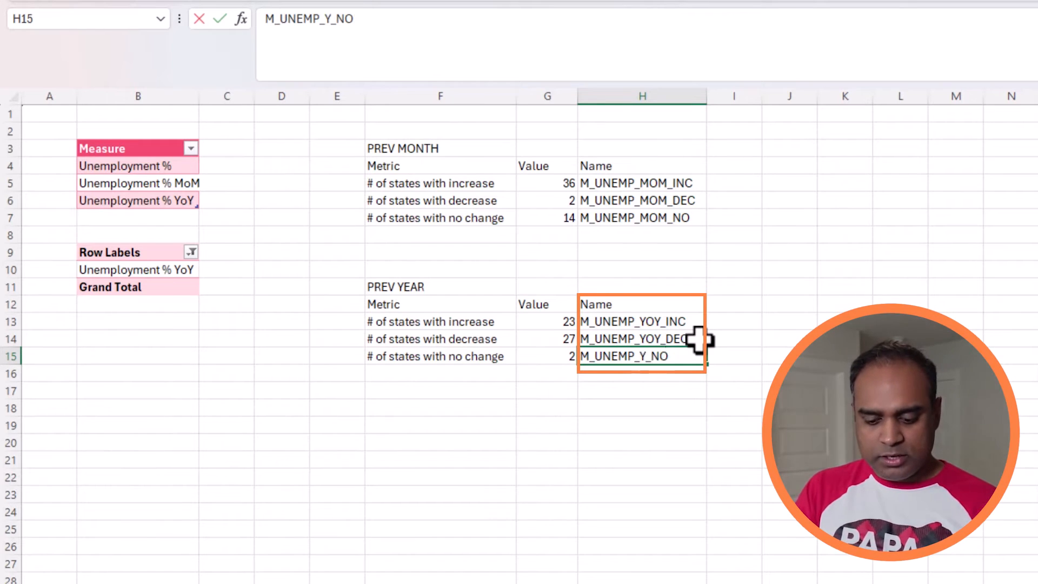
key(Return)
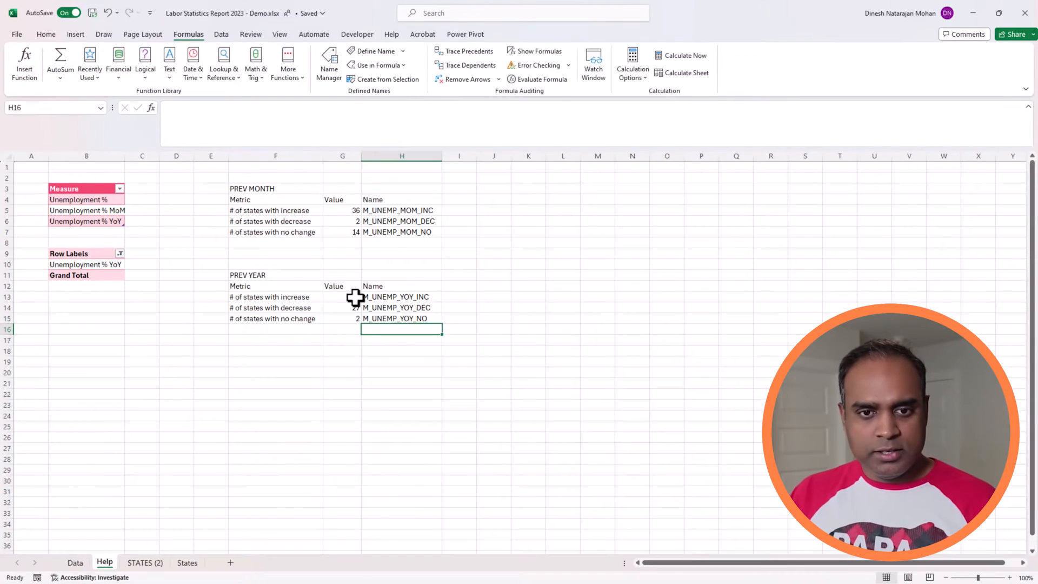
Step: Check in the Name Manager which defined names exist for the unemployment counts
click(555, 321)
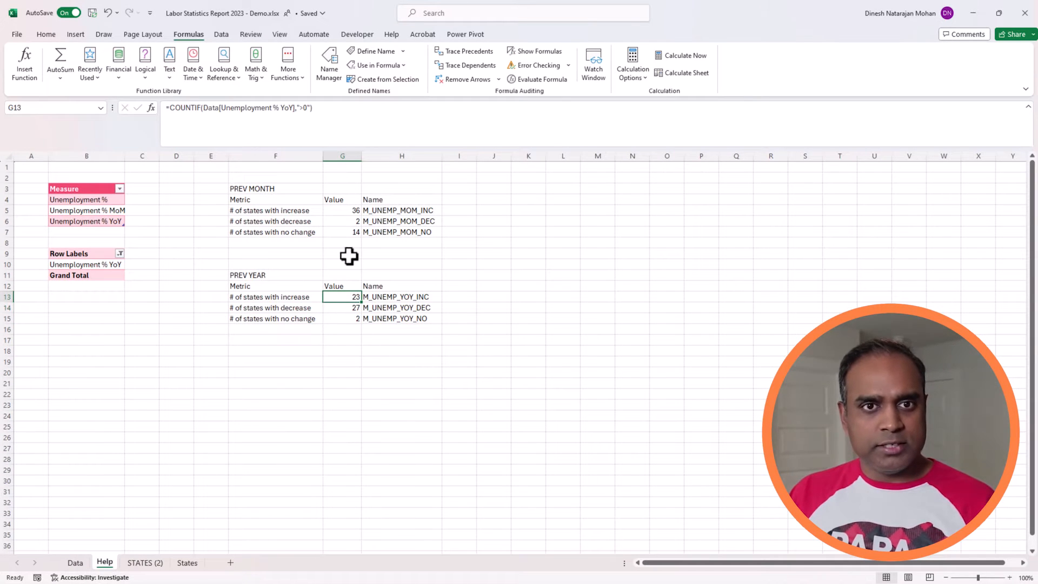
click(330, 71)
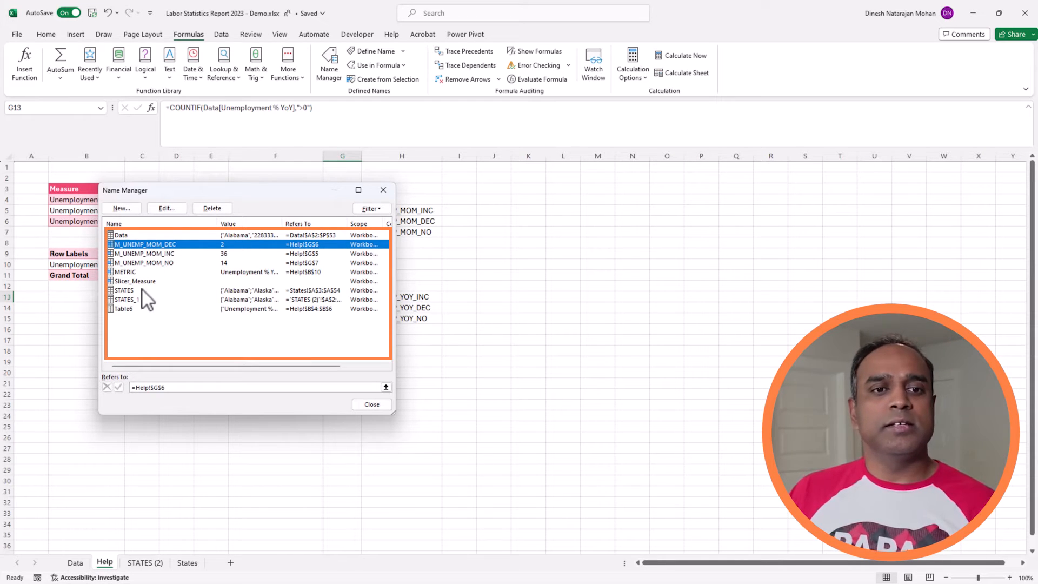
shift+click(173, 262)
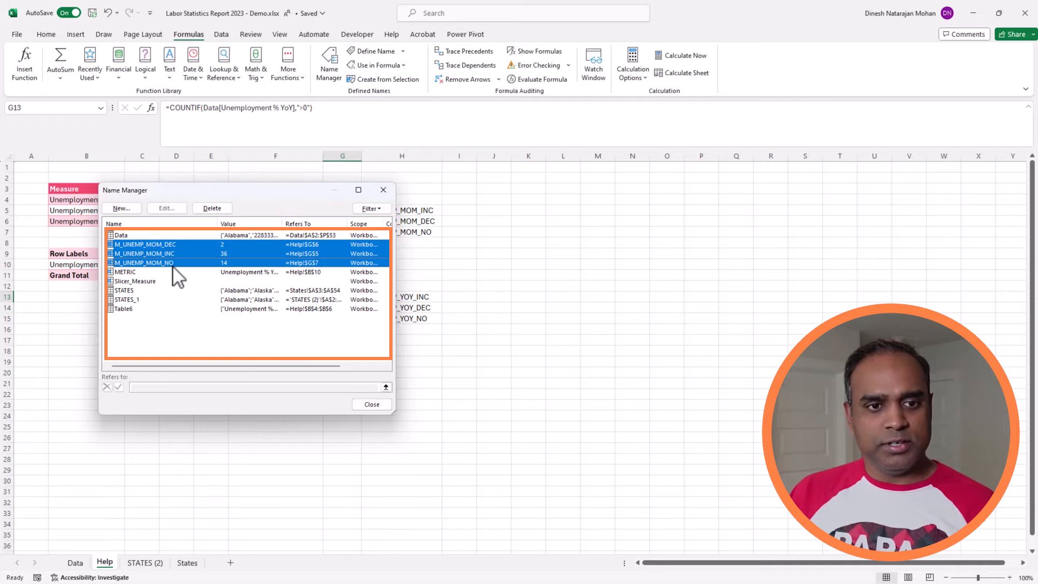
click(365, 407)
Step: Create defined names for the PREV YEAR counts from the selection G13:H15, using only the right column, and check G13 and G14
drag(354, 299, 367, 320)
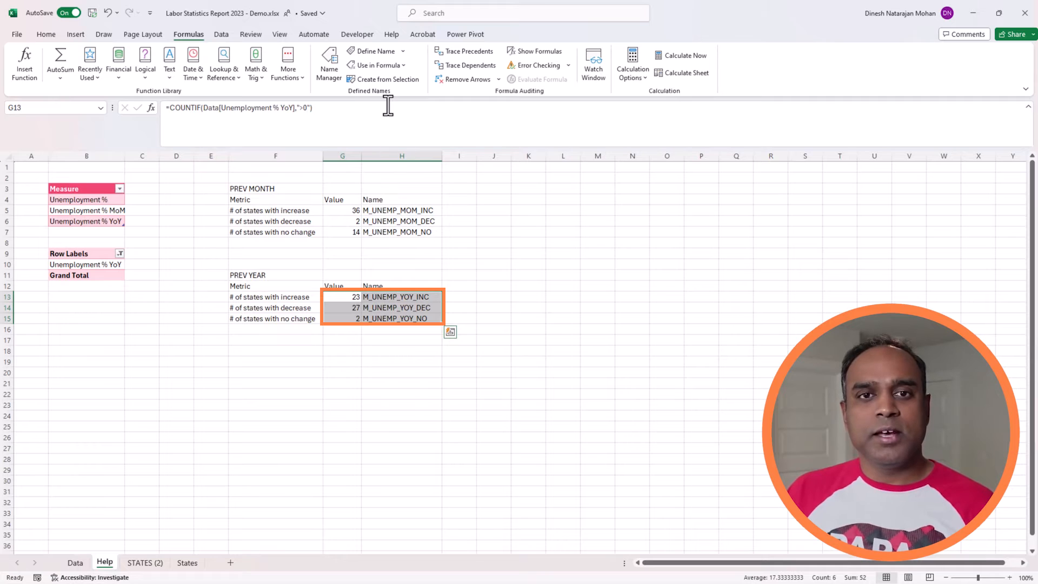
click(380, 79)
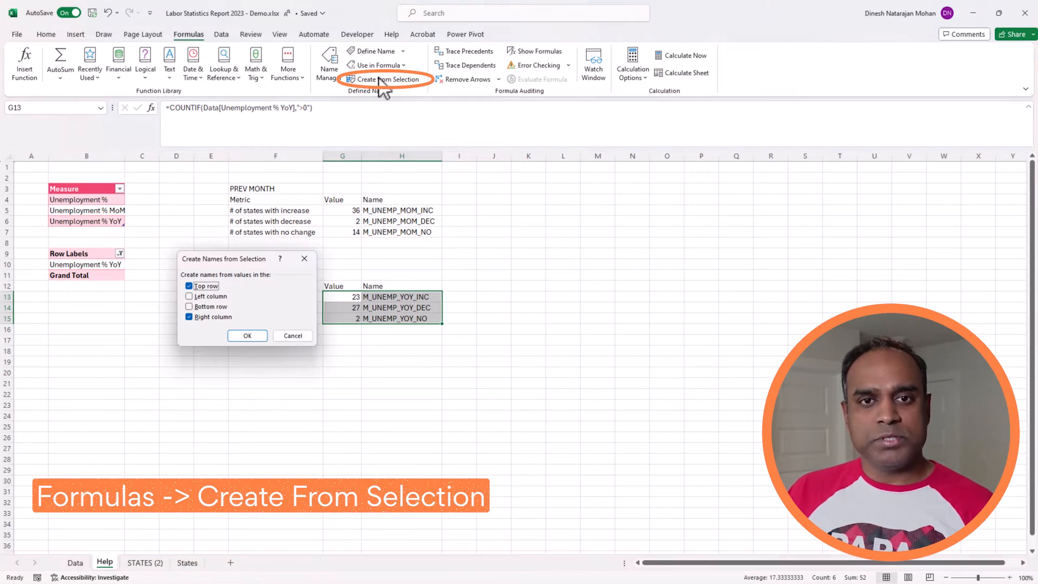
click(203, 287)
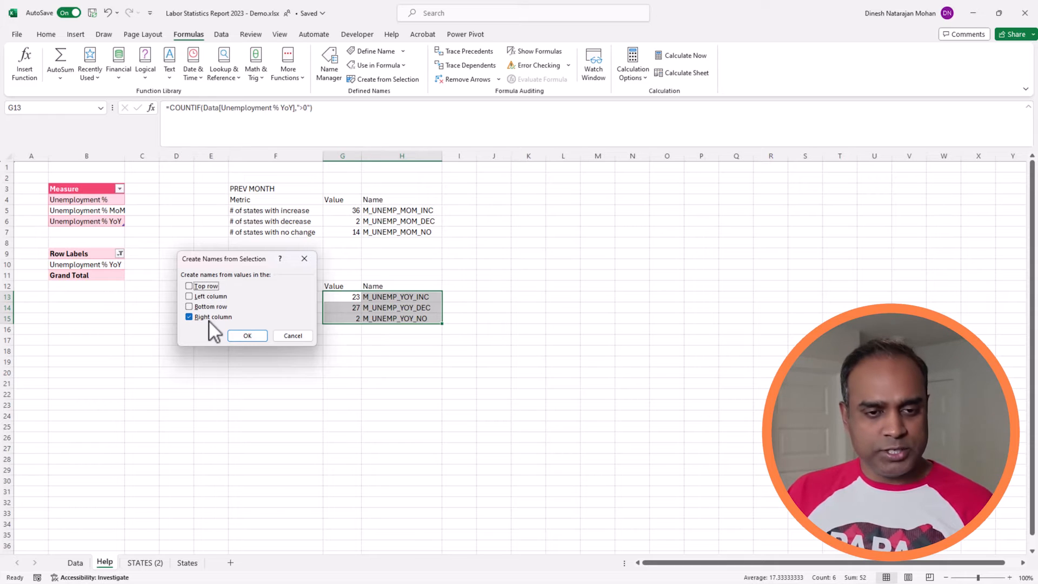
click(246, 336)
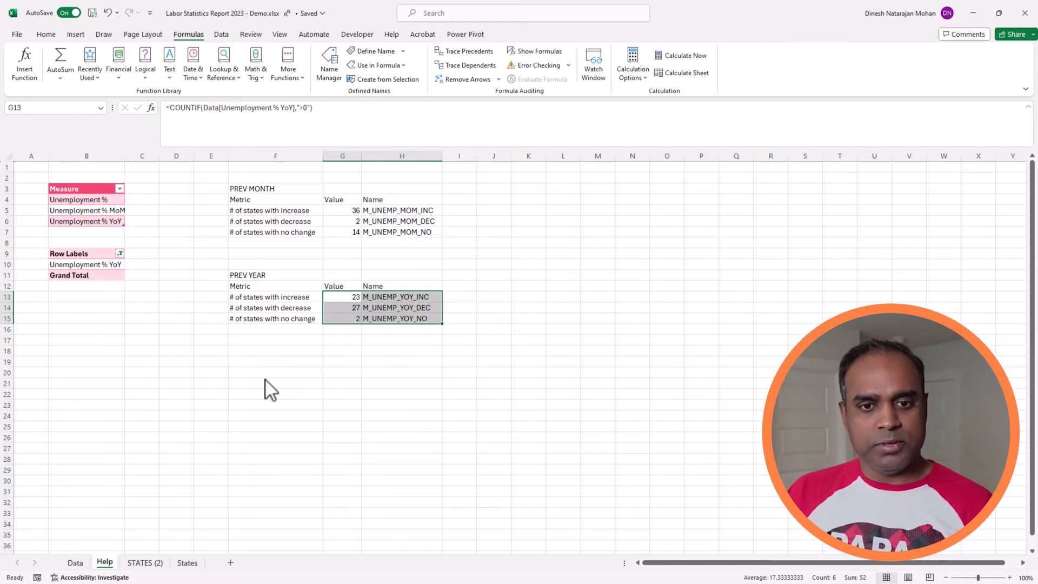
click(351, 297)
click(347, 309)
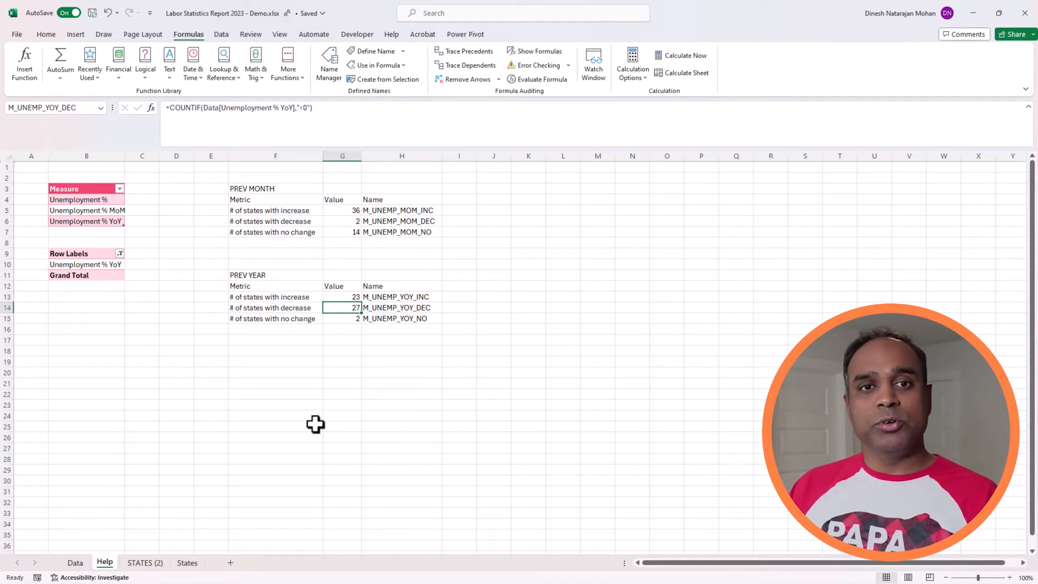
Step: Add a new worksheet after the Help sheet and name it Report
click(231, 563)
double_click(143, 562)
text(Report)
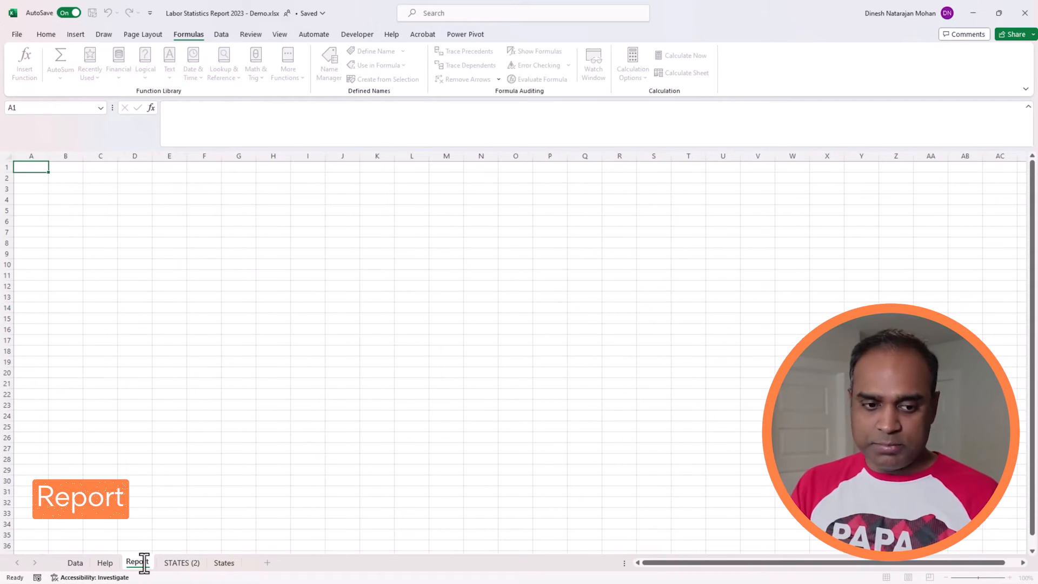
key(Return)
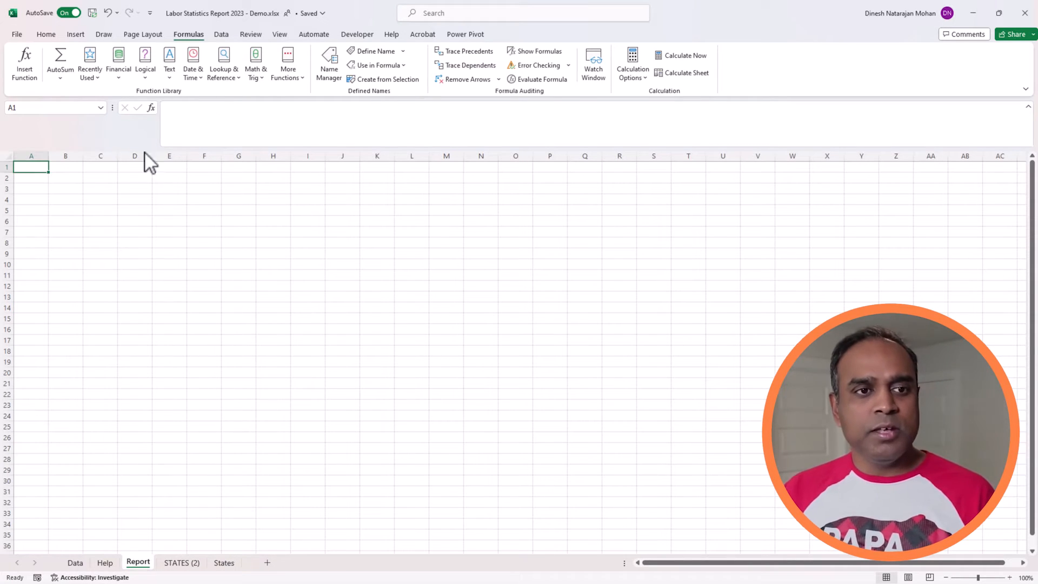
Step: Fill the range A1:Y35 on the Report sheet with a very light grey-lavender background colour
drag(32, 165, 773, 529)
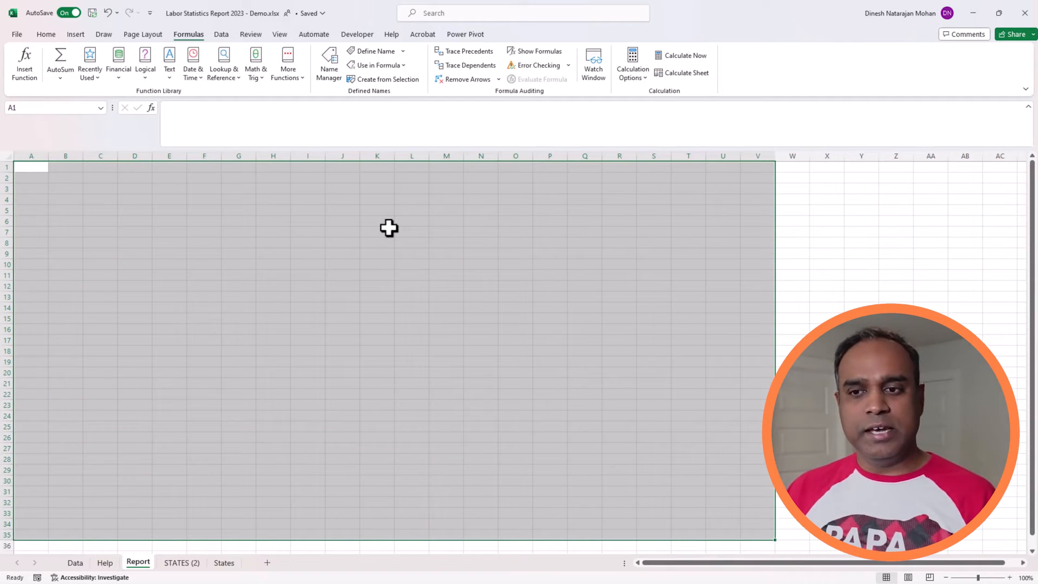
key(shift+Right)
key(shift+Right)
key(shift+Right)
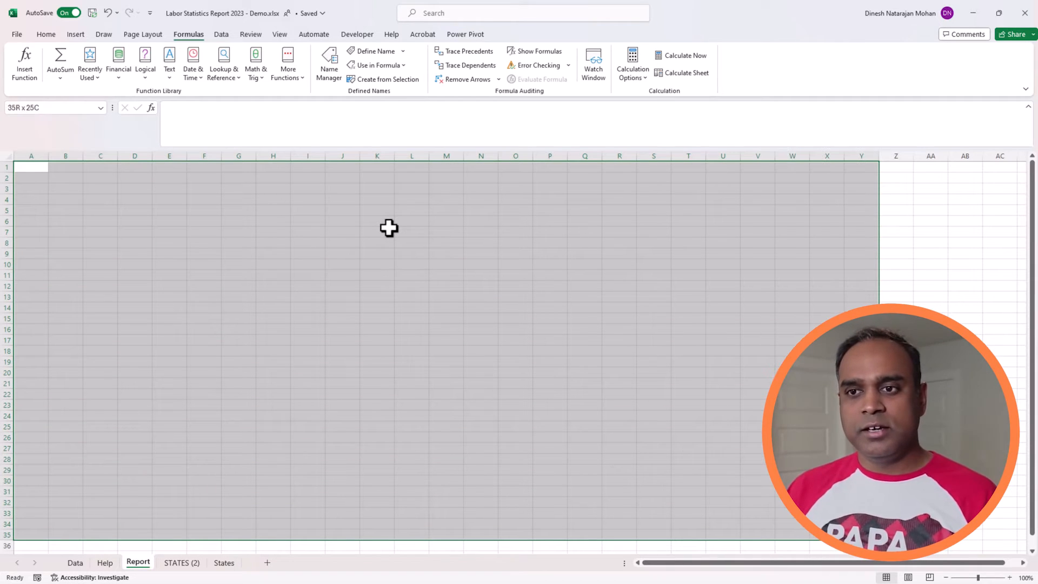
click(48, 35)
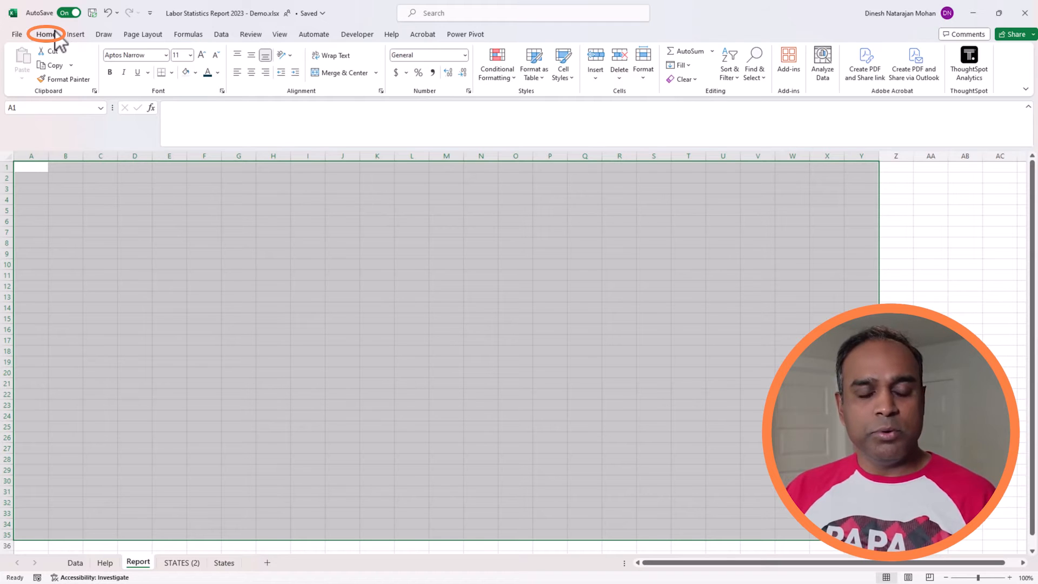
click(185, 72)
click(164, 210)
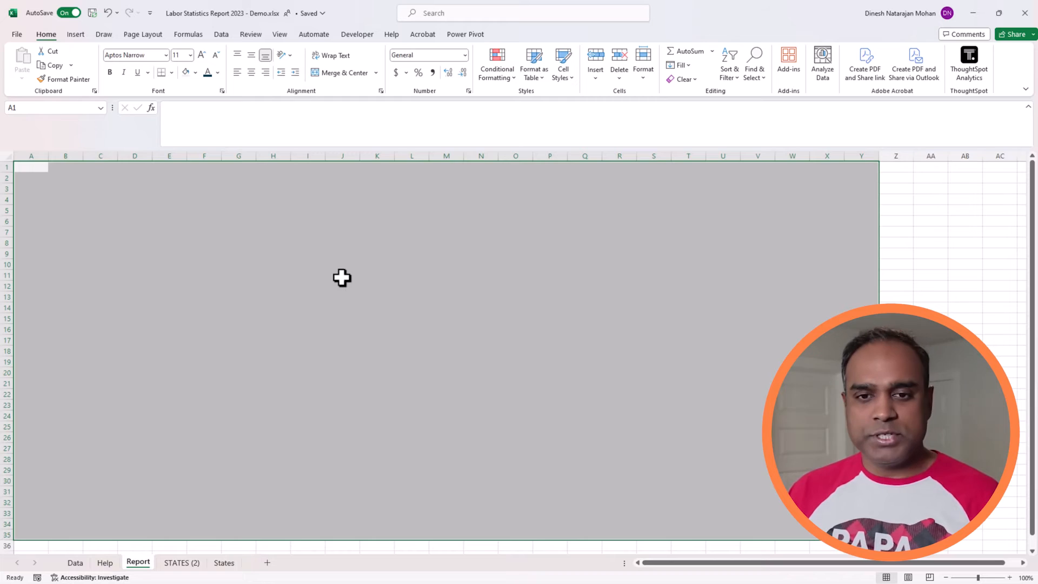
click(341, 277)
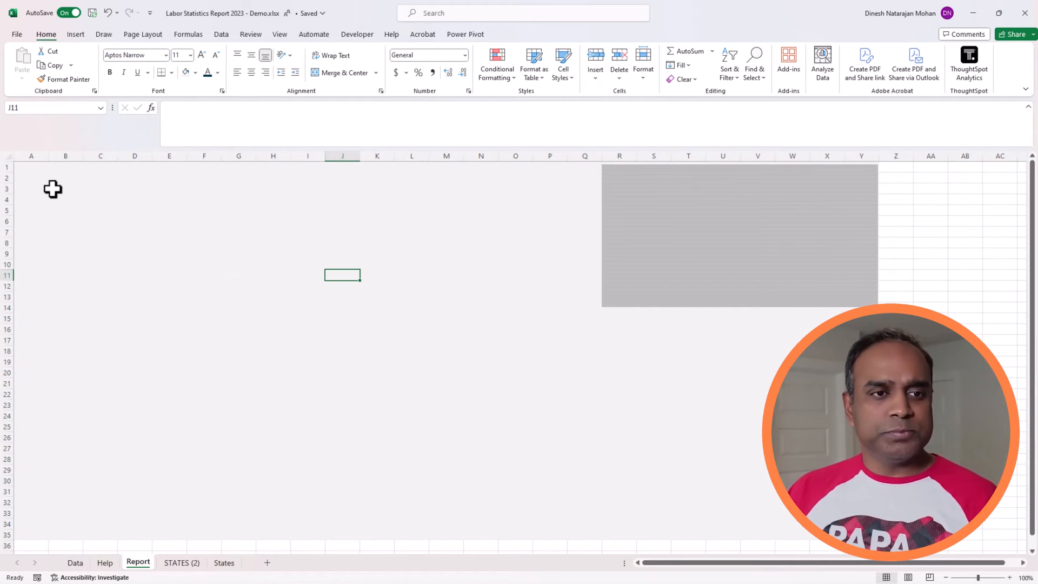
Step: Set the width of columns A and B on the Report sheet to 2
drag(37, 156, 58, 155)
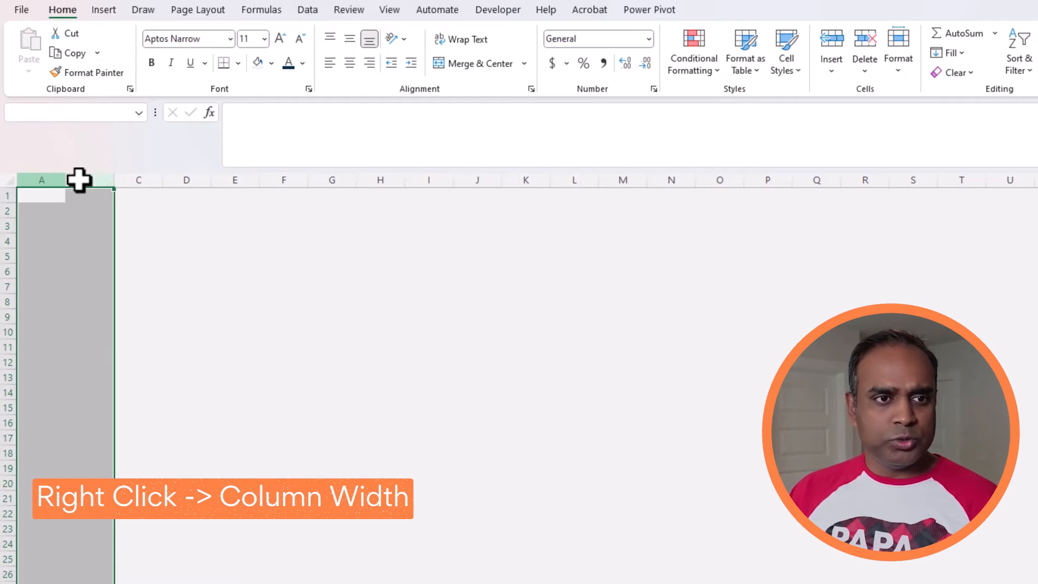
right_click(79, 180)
click(143, 417)
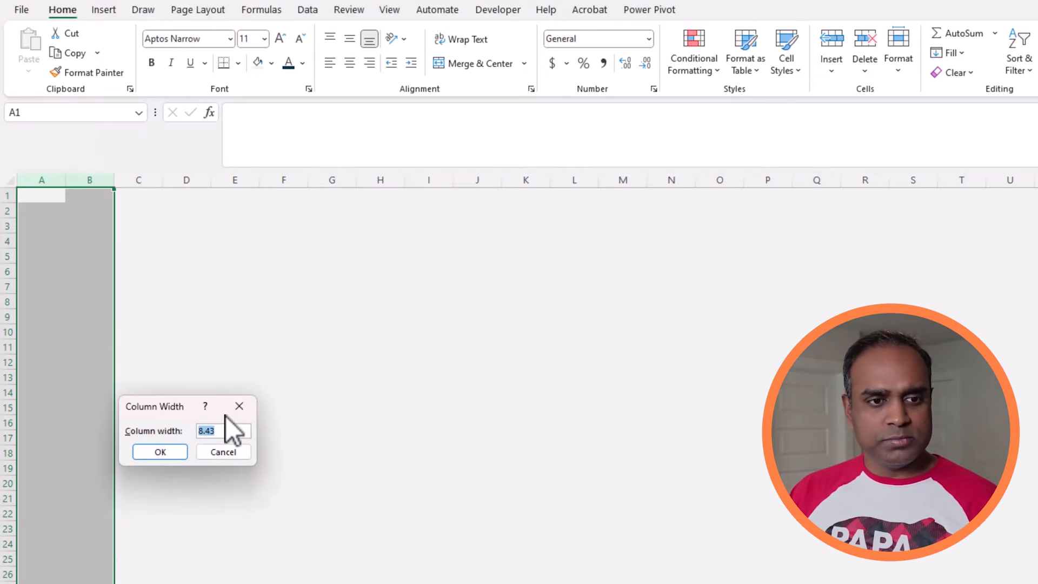
text(2)
key(Return)
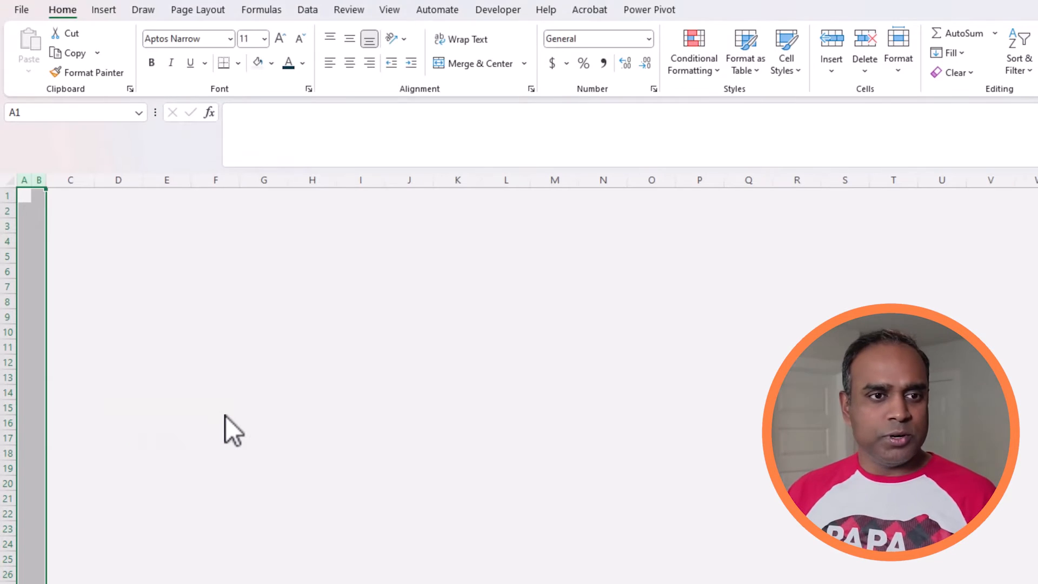
click(163, 247)
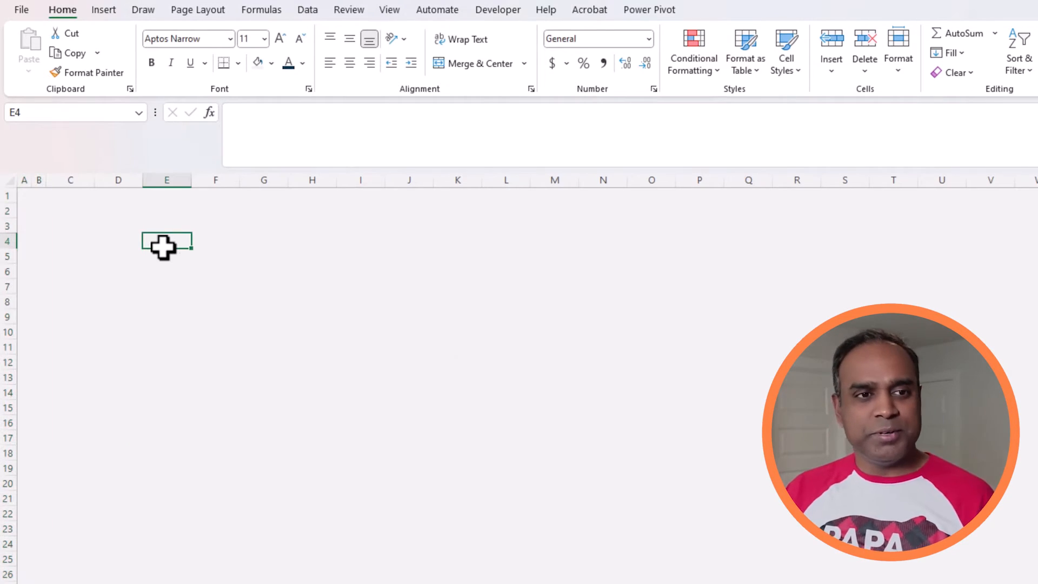
Step: Set the width of column C on the Report sheet to 28
click(76, 178)
right_click(77, 174)
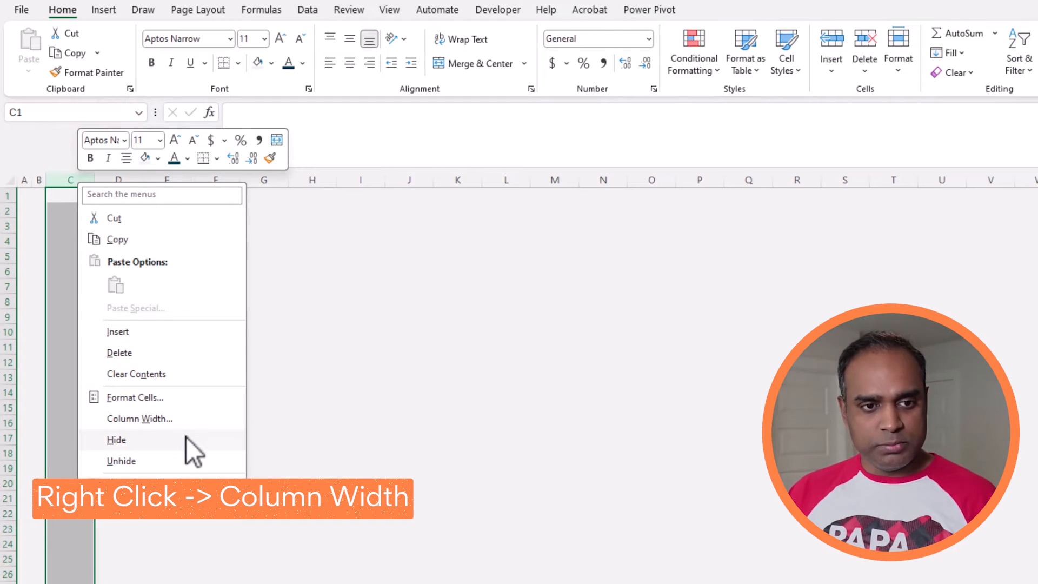
click(193, 422)
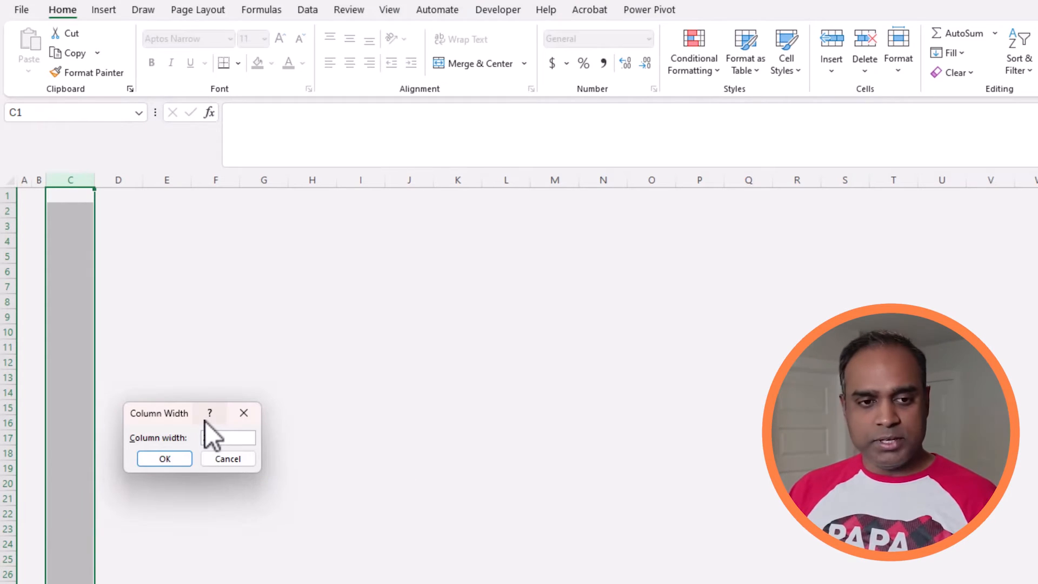
text(28)
key(Return)
click(266, 291)
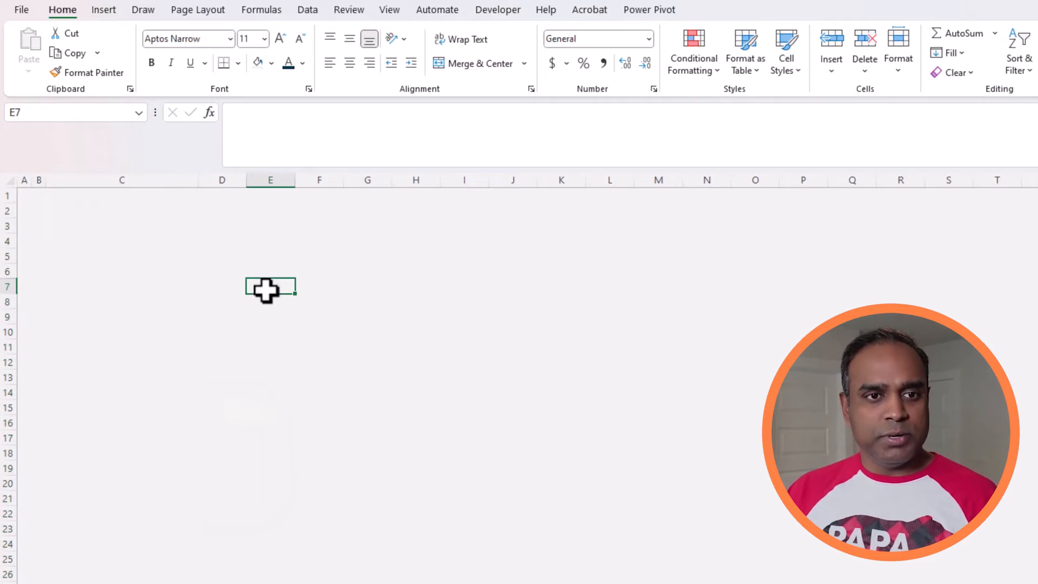
Step: Set the width of column D on the Report sheet to 4
right_click(234, 183)
click(350, 421)
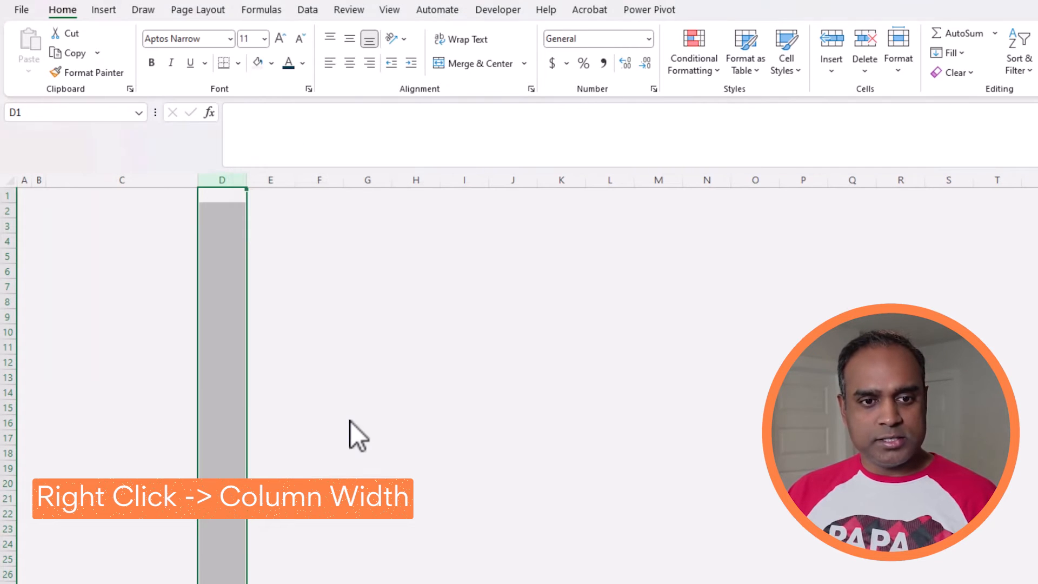
text(4)
key(Return)
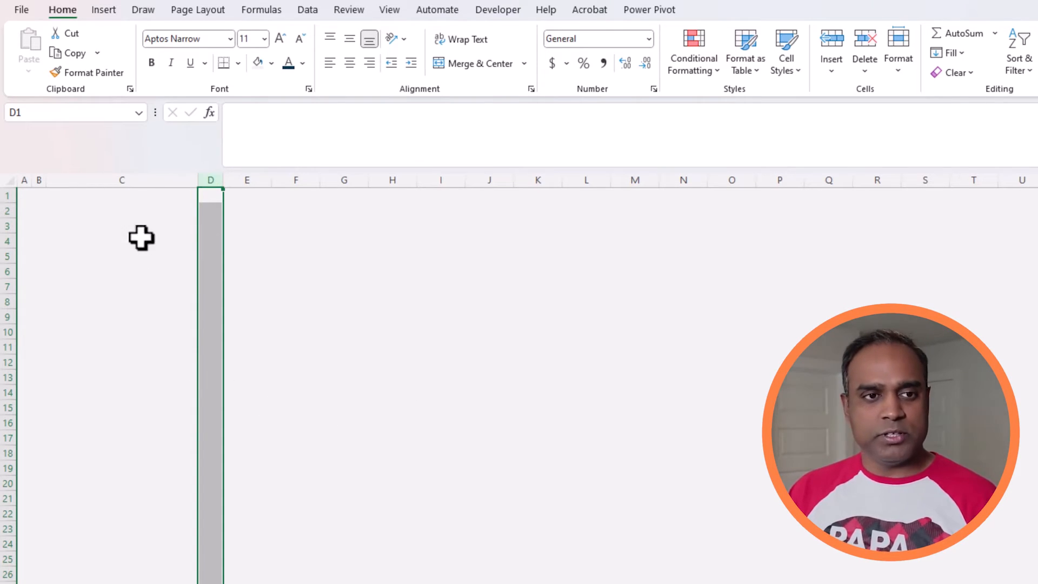
Step: Enter the report title UNEMPLOYMENT STATISTICS (NOV 2023) in cell C1
click(48, 196)
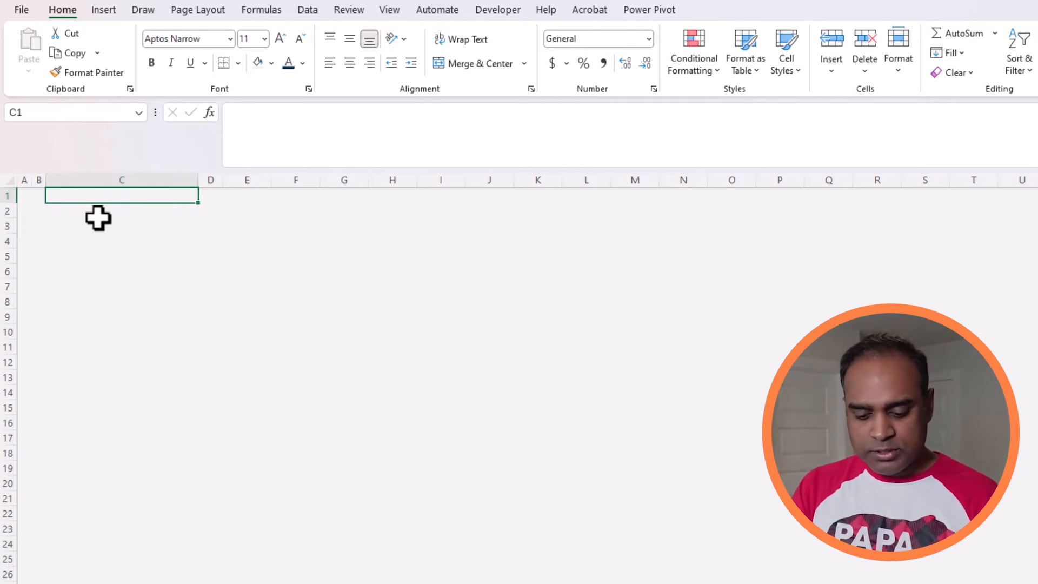
text(UNEMPLOYMENT STATISTICS (NOV 202)
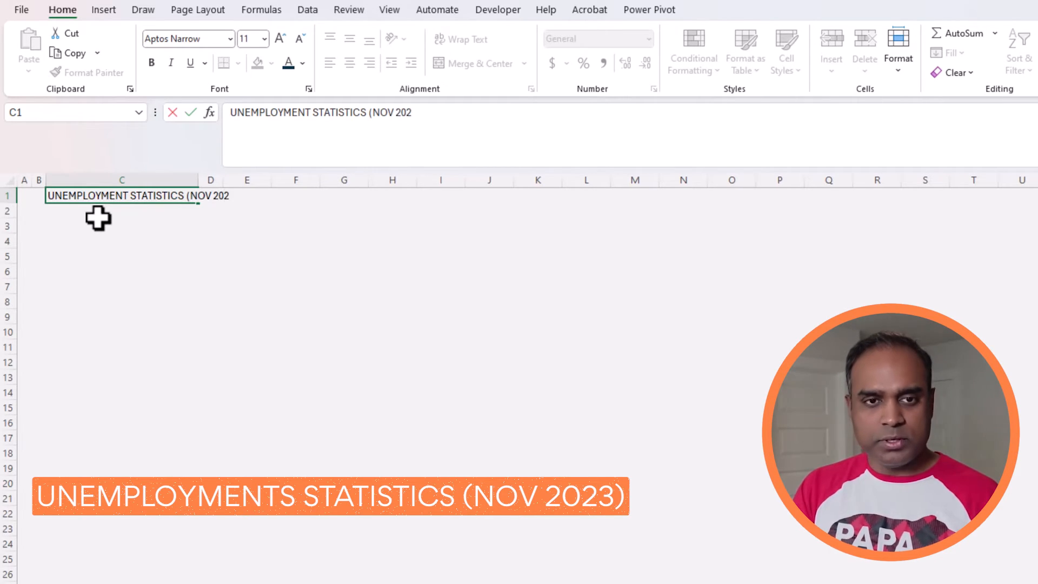
key(Return)
key(Up)
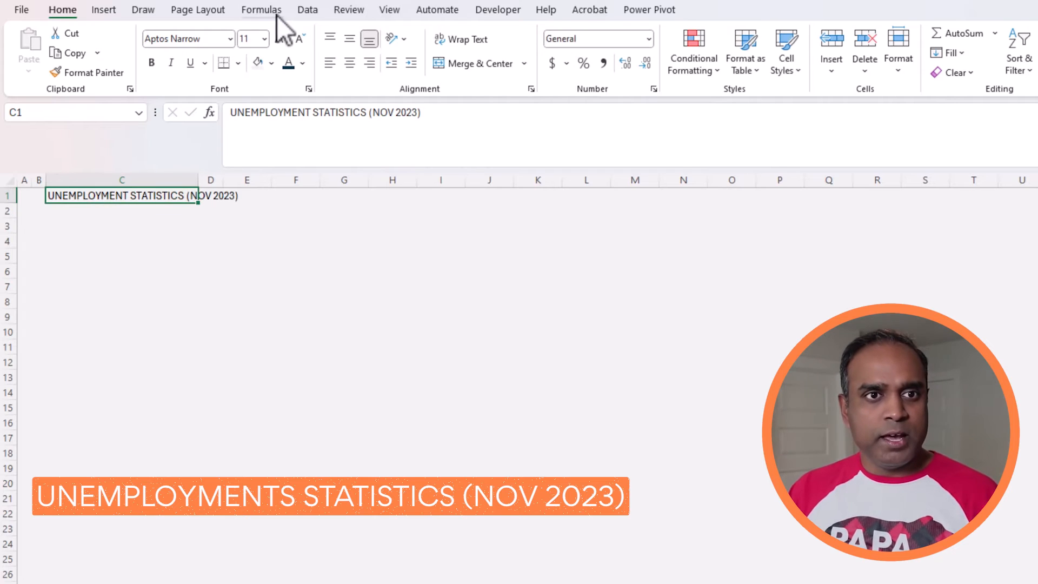
Step: Format the title in C1 with the Aptos headings font at size 20
click(231, 40)
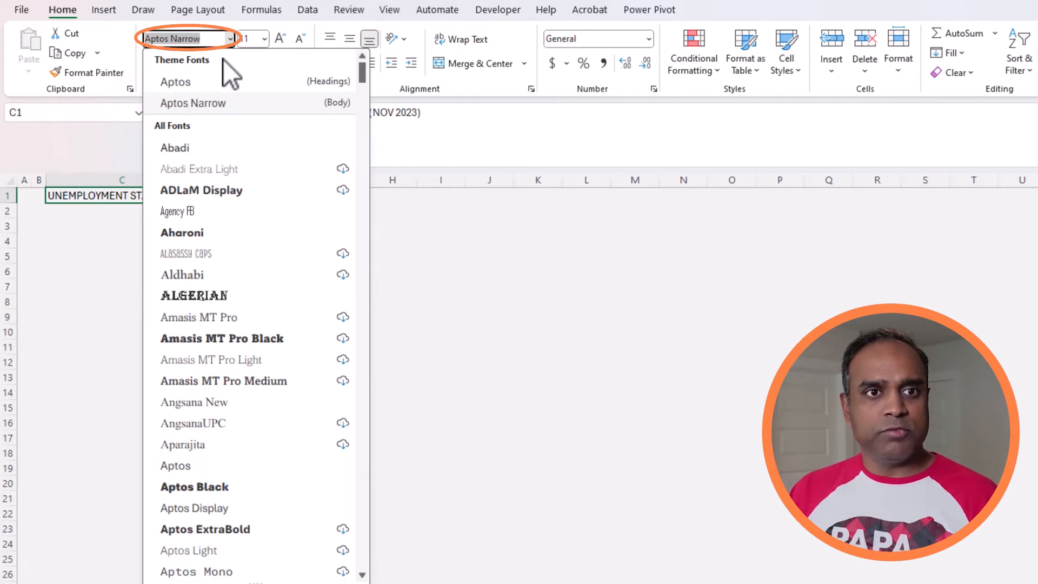
click(219, 79)
click(281, 38)
click(280, 38)
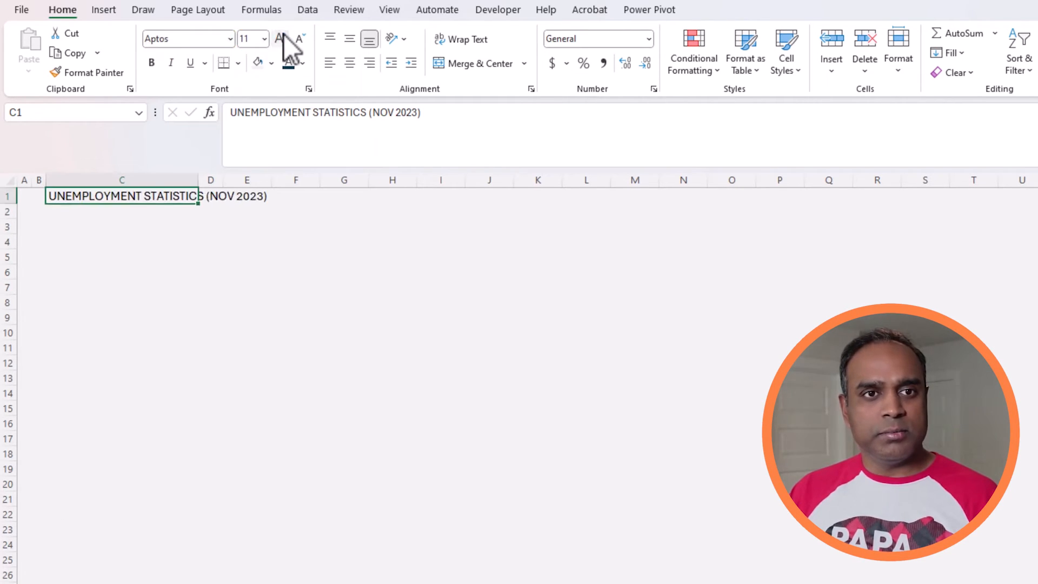
click(280, 38)
click(280, 39)
click(280, 39)
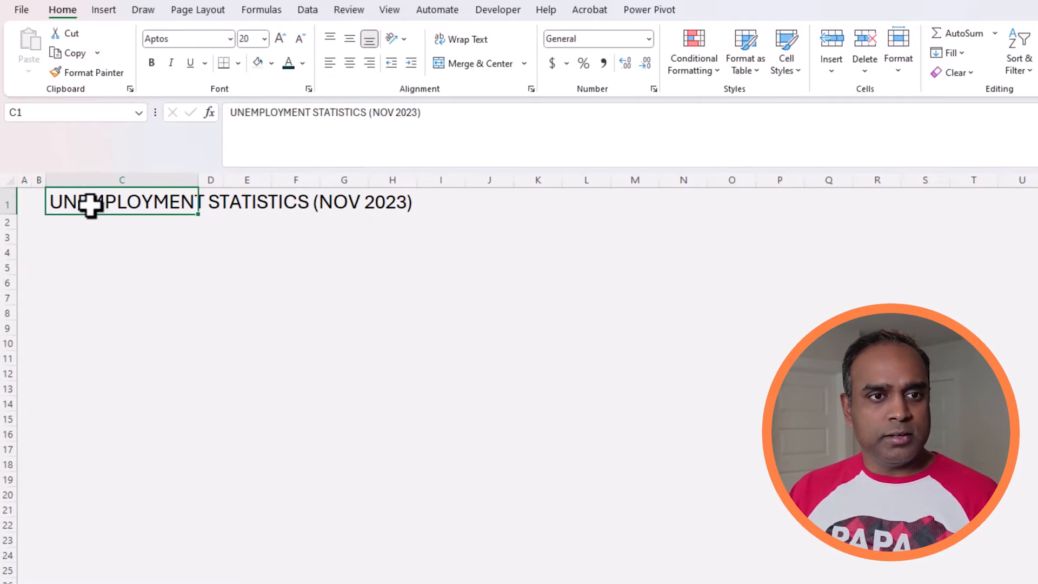
Step: Fill the title band in row 1 from column B across the report with dark teal and make its text white
drag(88, 204, 1037, 201)
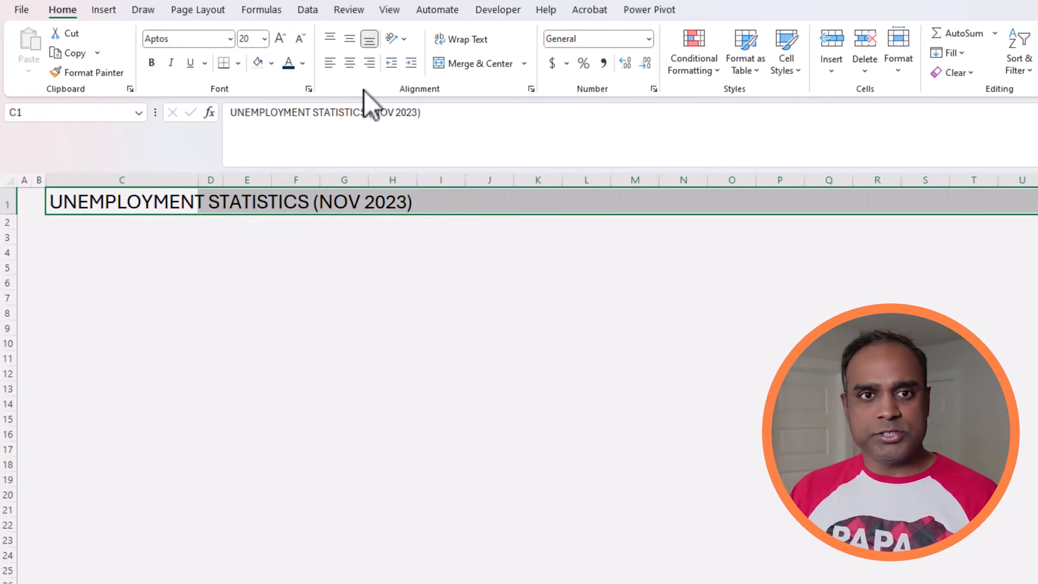
click(271, 62)
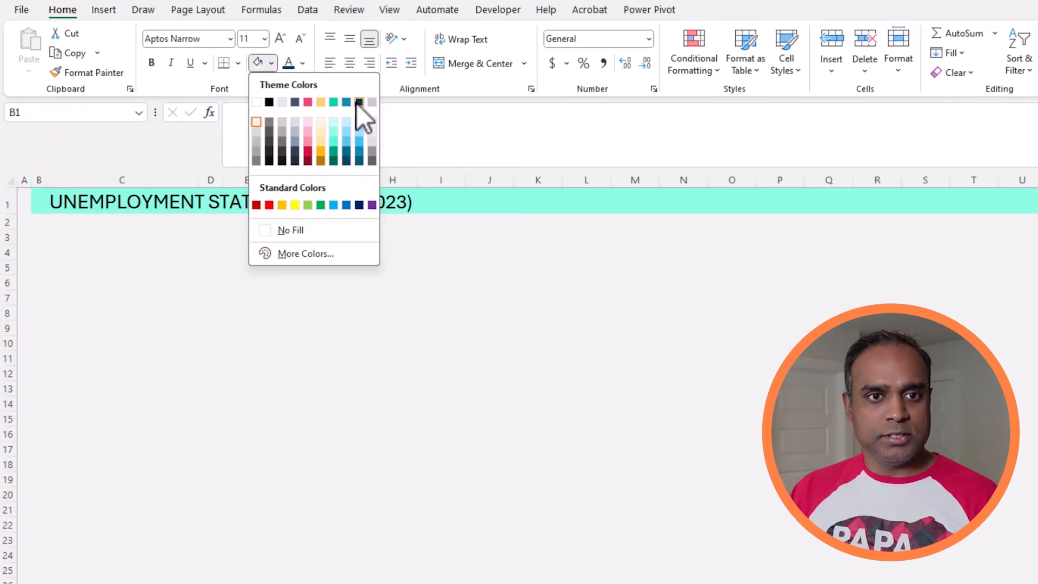
click(359, 101)
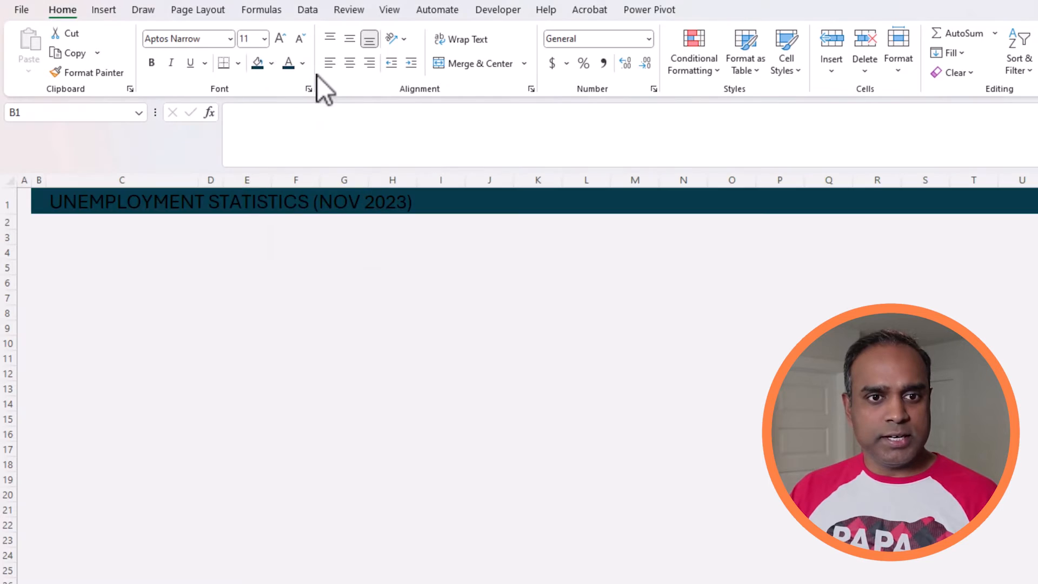
click(302, 63)
click(287, 125)
click(210, 312)
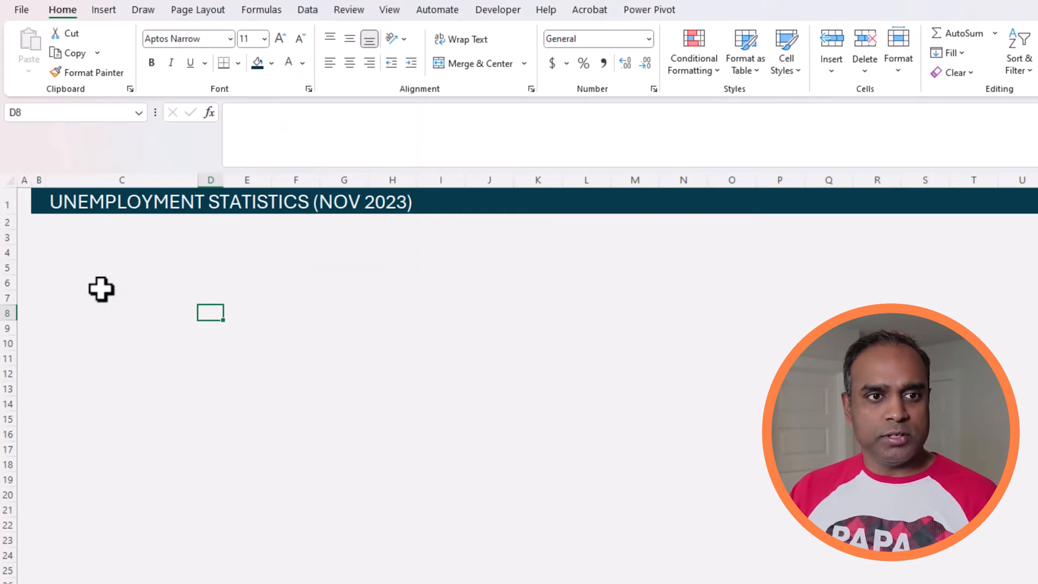
Step: Set the height of row 1 to 30 and middle-align the title in C1 vertically
right_click(11, 206)
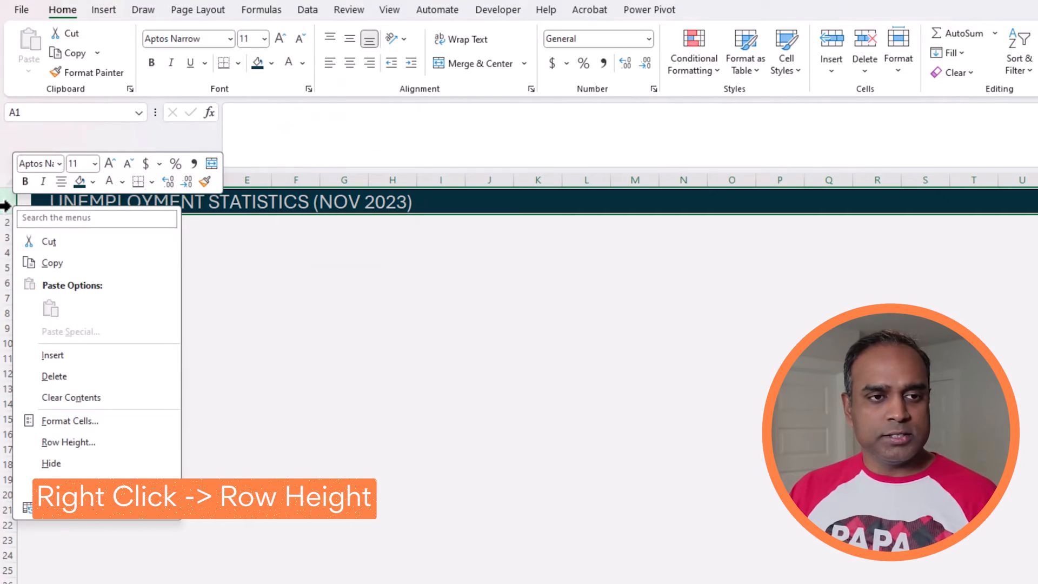
click(76, 440)
text(30)
key(Return)
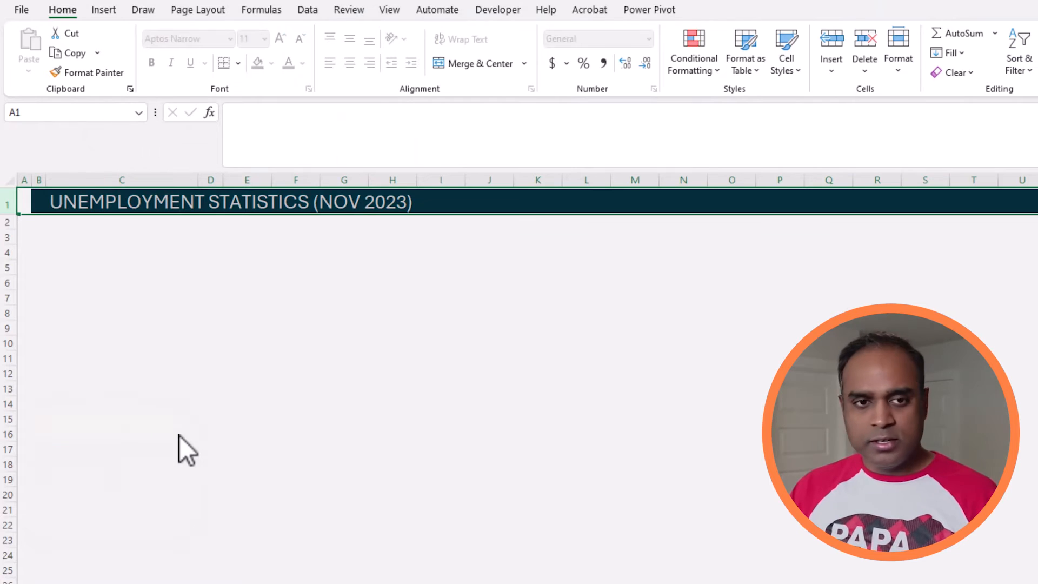
click(289, 359)
click(86, 196)
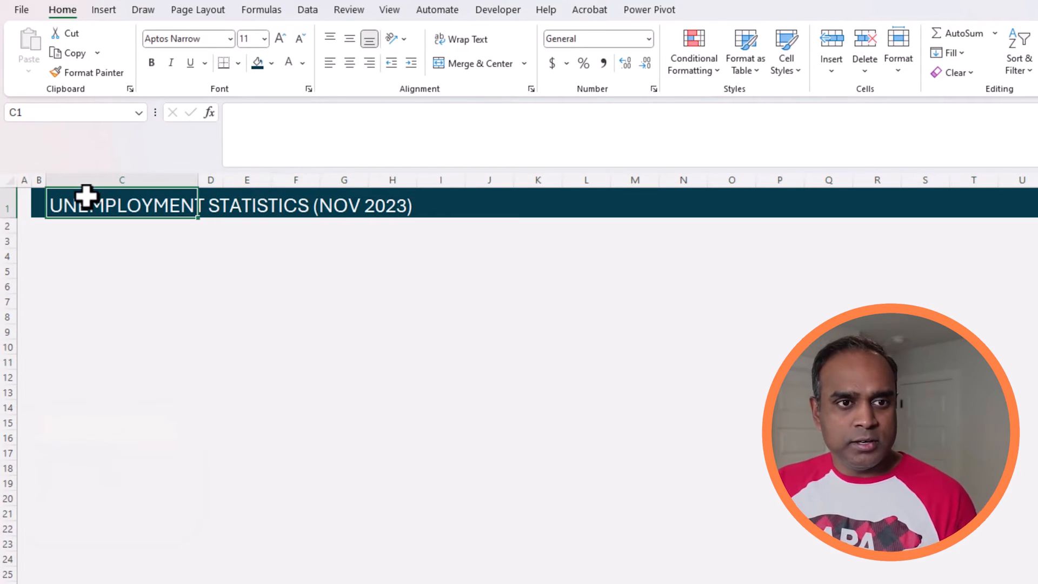
click(350, 39)
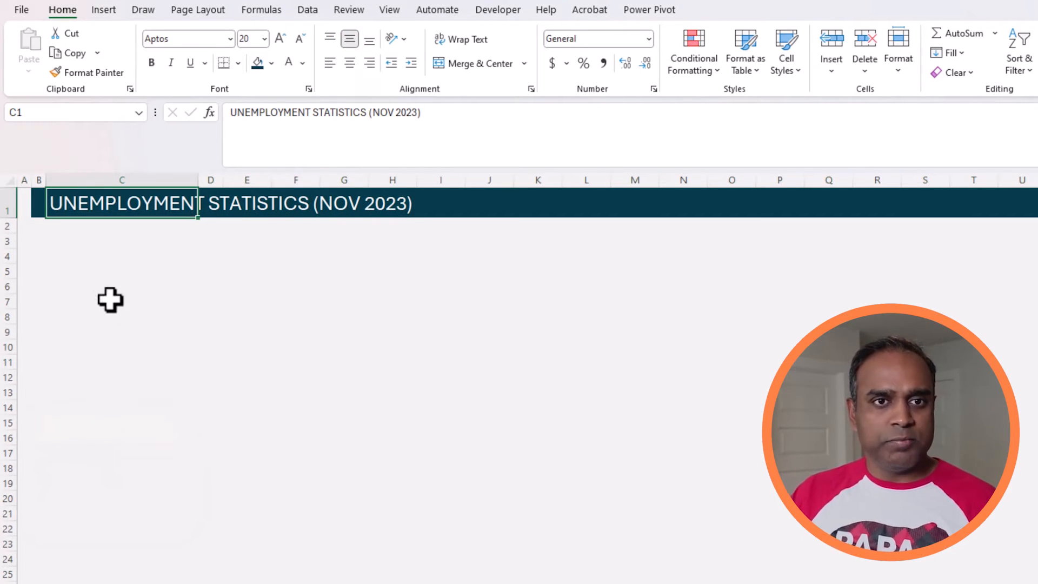
Step: Enter the section heading VS PREV MONTH in C4 and enlarge it to font size 14
click(82, 285)
click(74, 241)
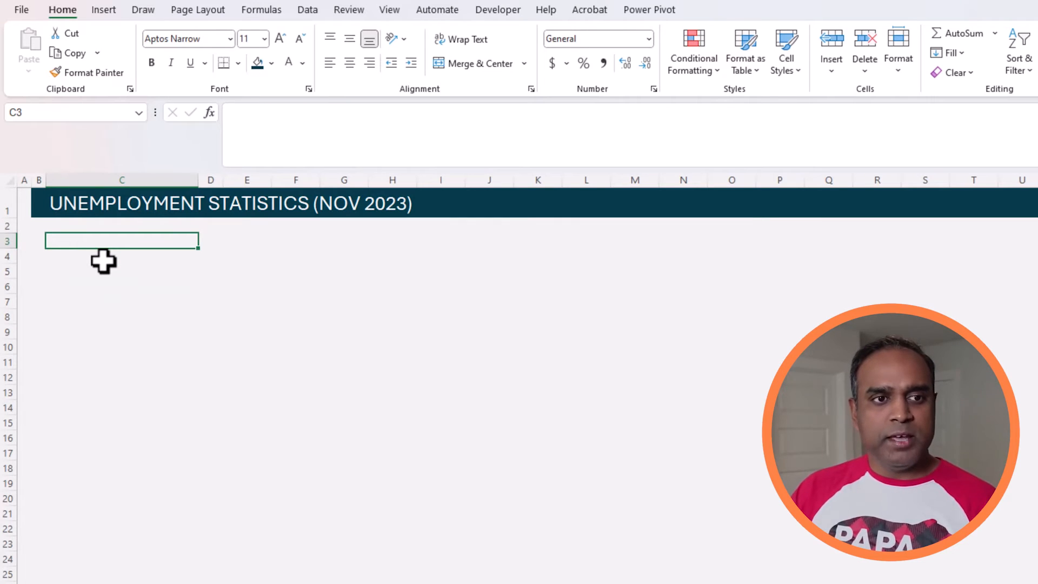
click(104, 257)
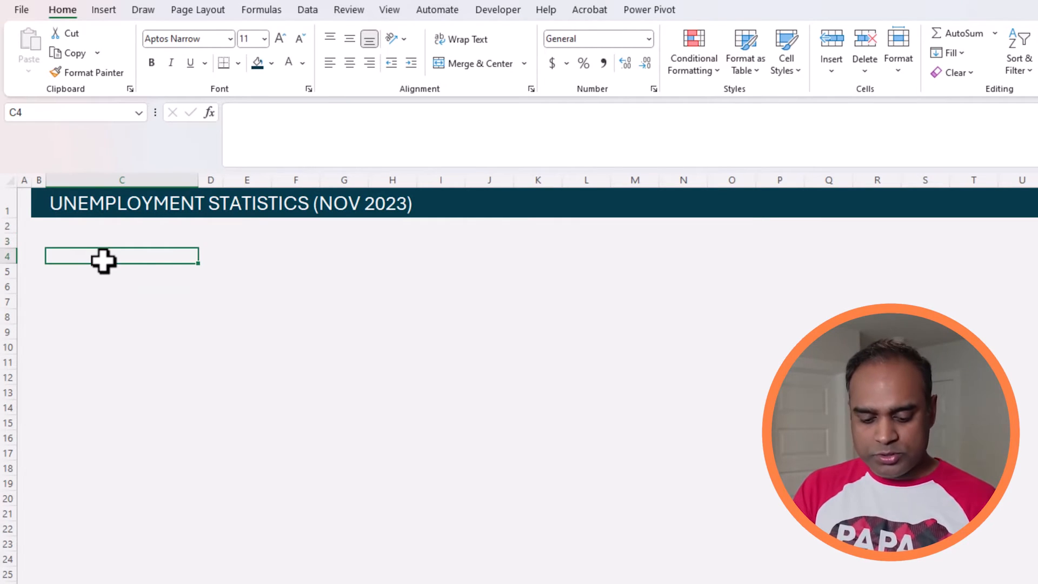
text(VS PREV MONTH)
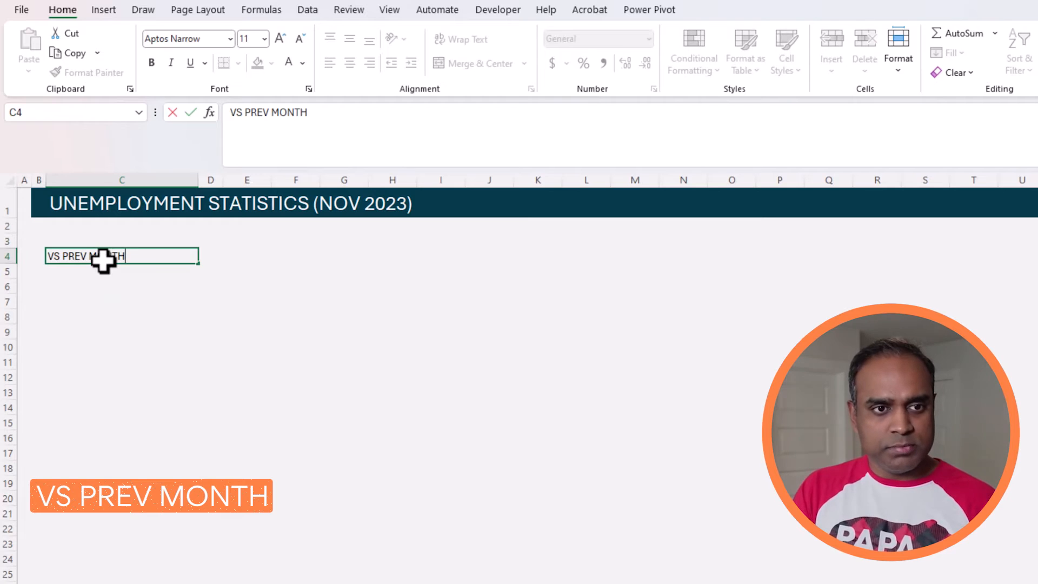
key(Return)
click(103, 259)
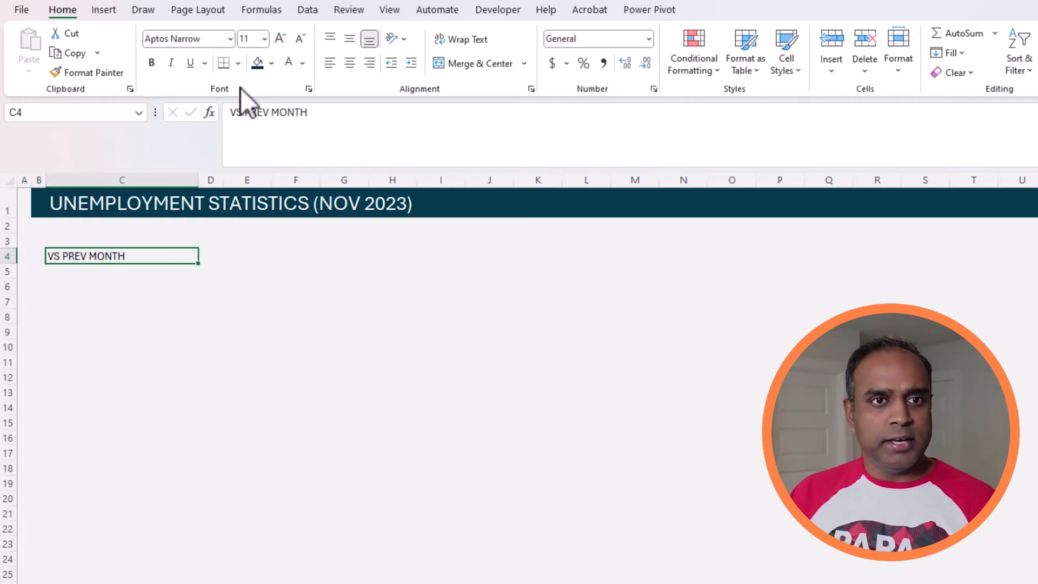
click(278, 38)
click(278, 38)
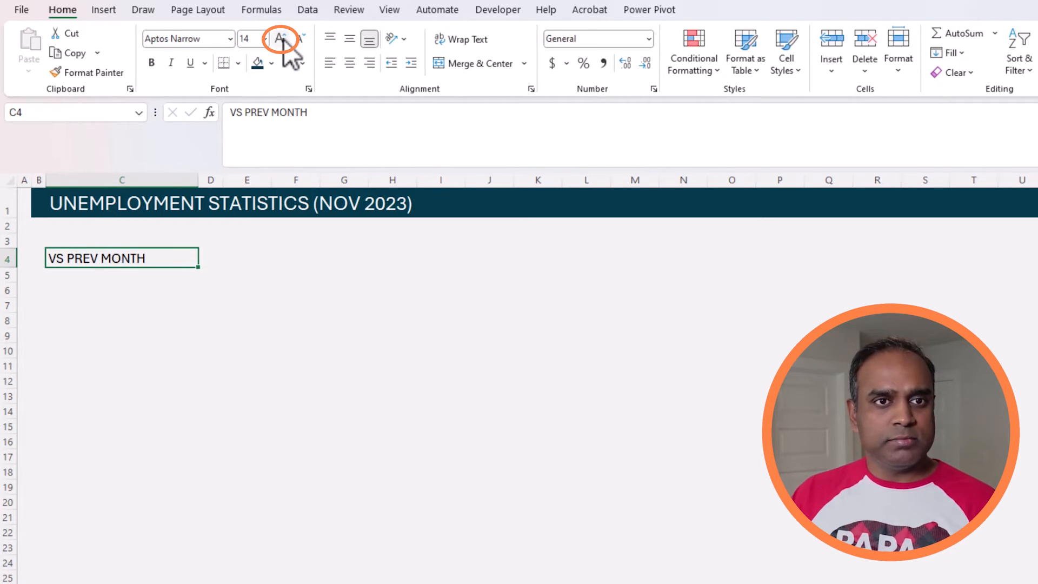
click(135, 305)
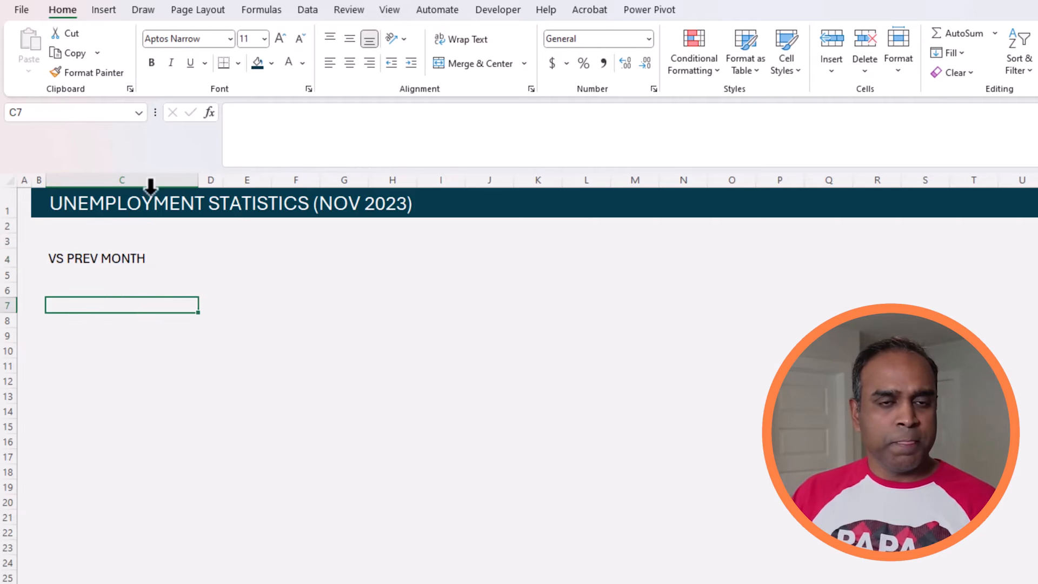
Step: Enter the label "# of States with increase" in cell C6
click(81, 287)
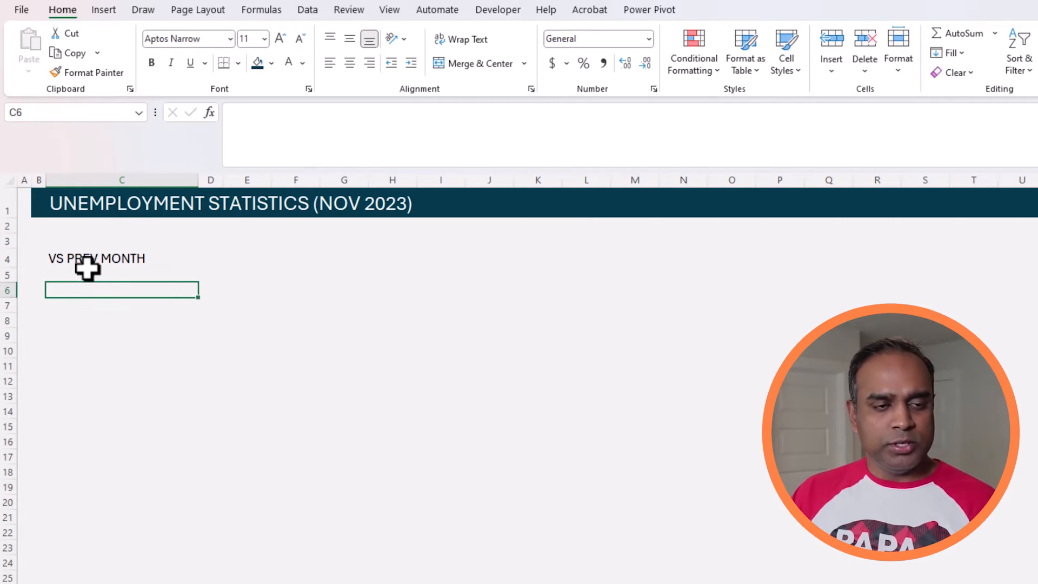
text(# of States with increase)
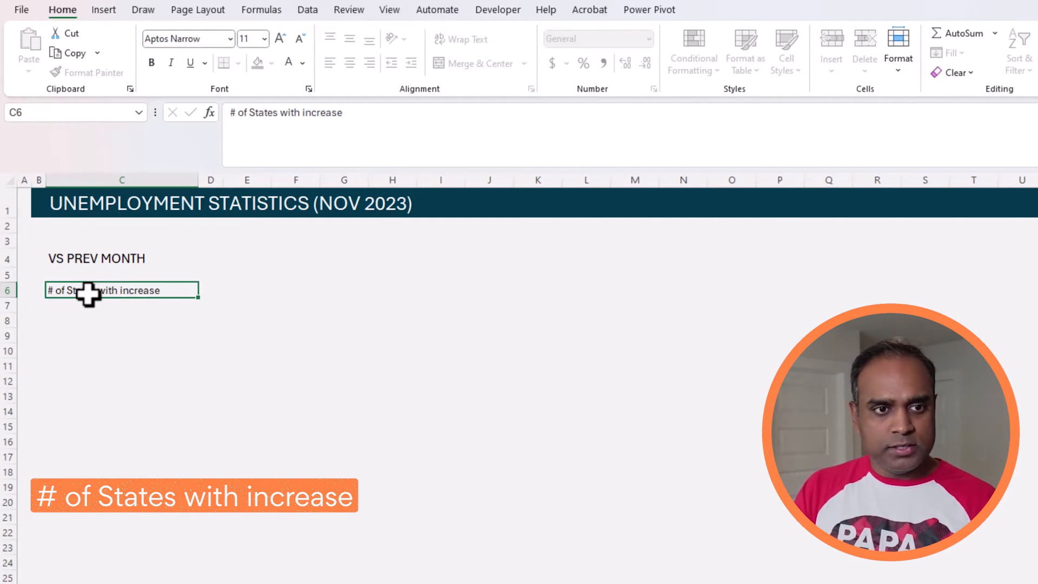
key(ctrl+Return)
Step: Copy the C6 label to C9 and change it to "# of States with decrease"
key(ctrl+c)
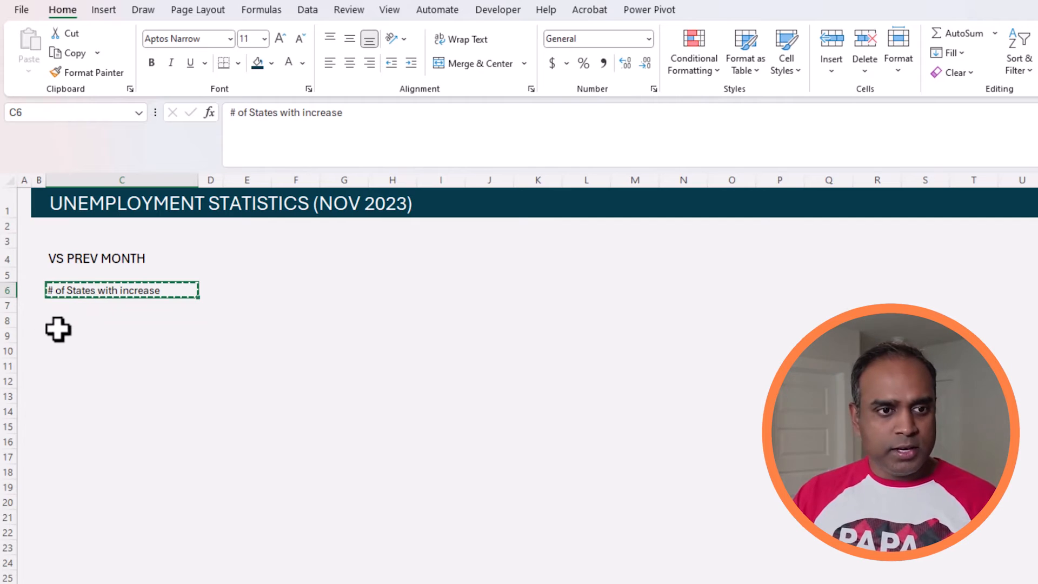
click(87, 322)
click(125, 338)
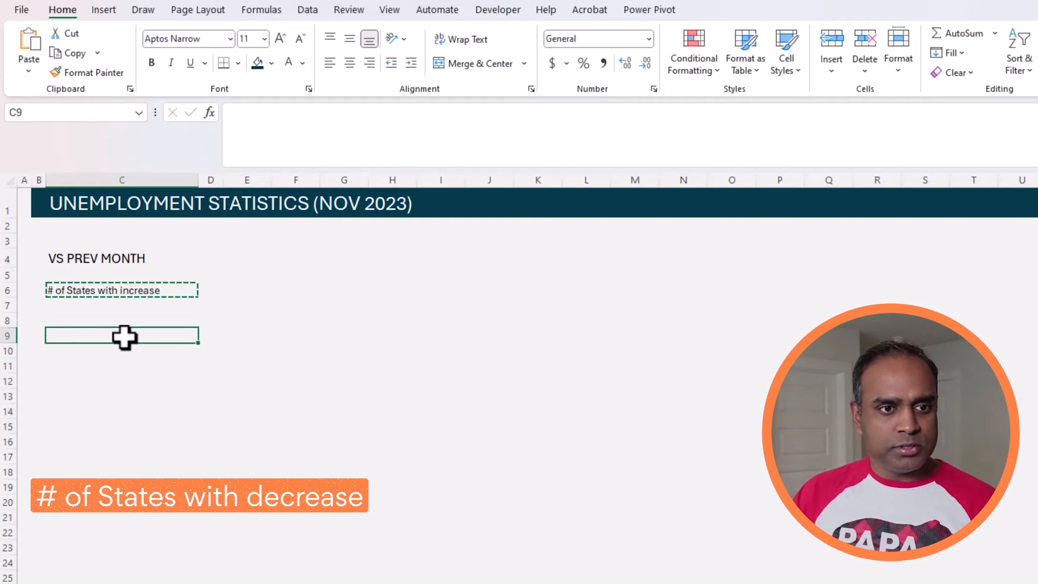
key(ctrl+v)
click(306, 119)
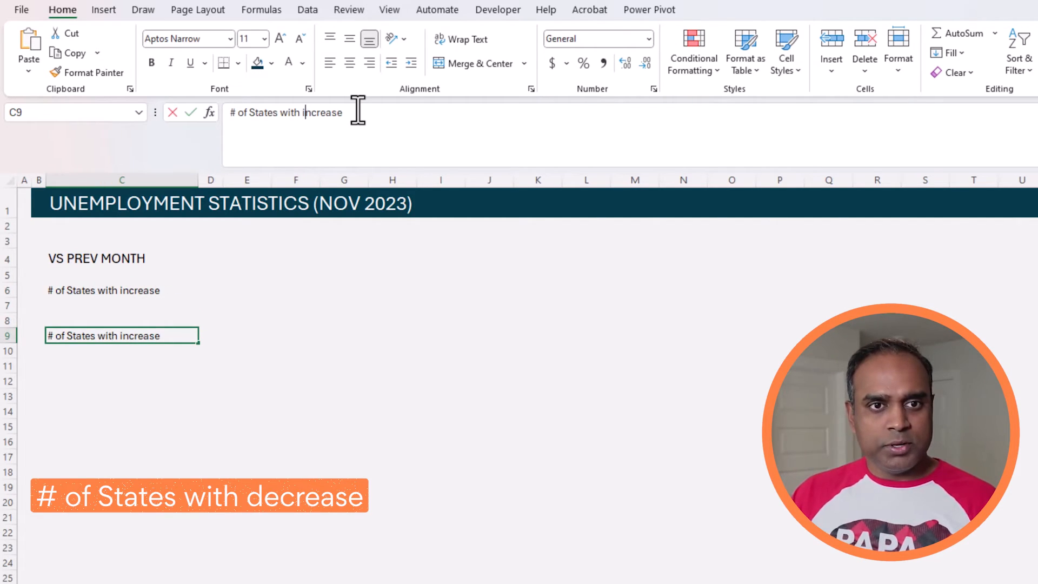
key(BackSpace)
text(de)
key(Delete)
key(Return)
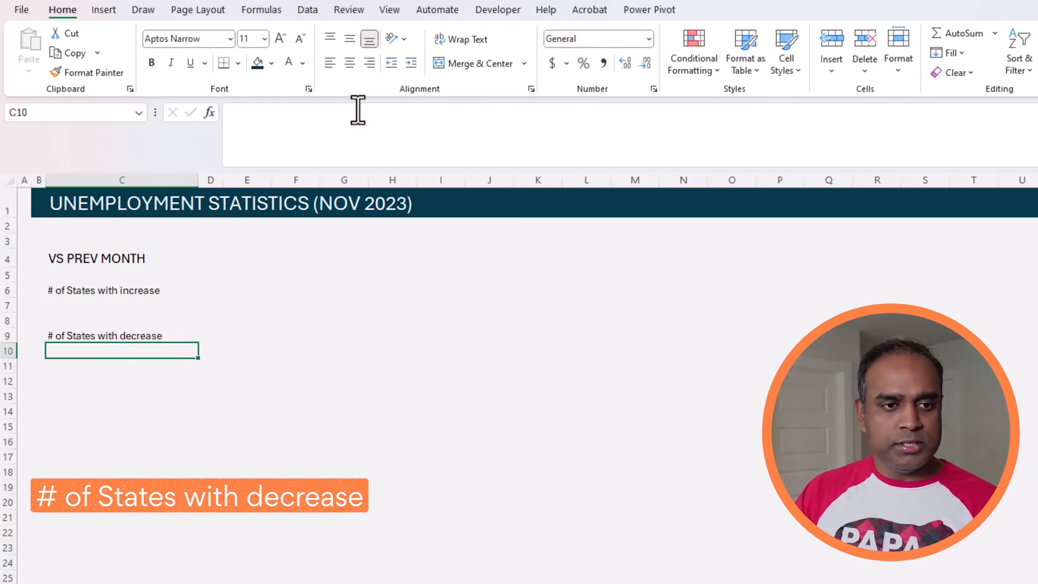
Step: Copy the block C9:C11 to C12 and change the copied label to "# of States with no change"
key(Up)
key(shift+Down)
key(shift+Down)
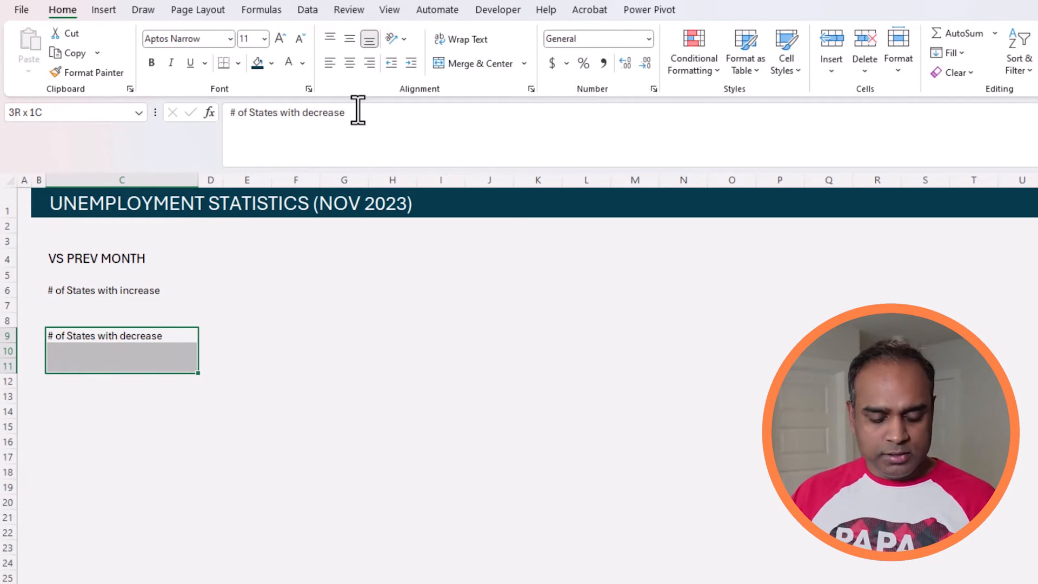
key(ctrl+c)
click(90, 379)
key(ctrl+v)
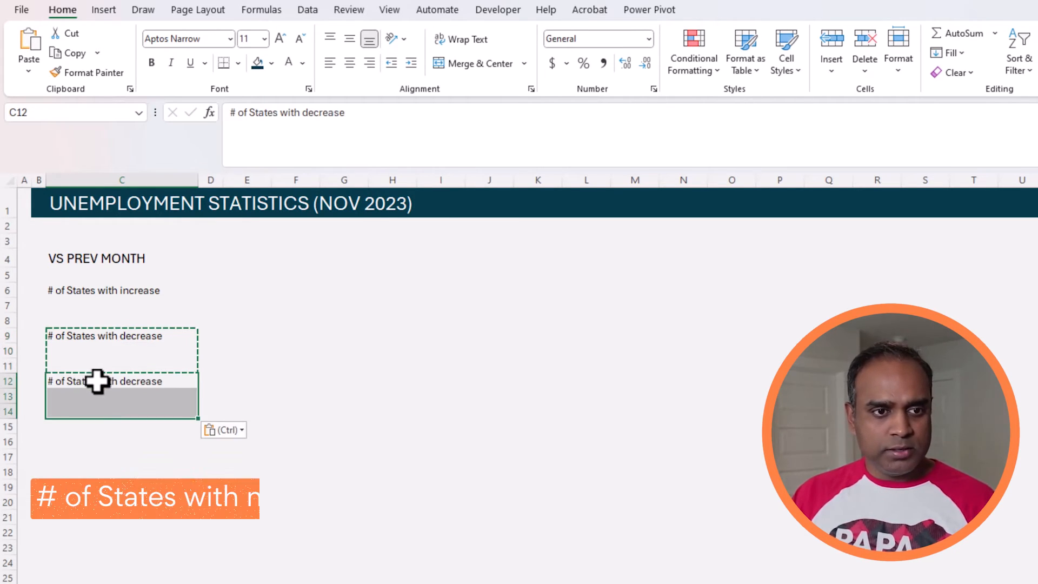
click(98, 381)
double_click(313, 112)
key(BackSpace)
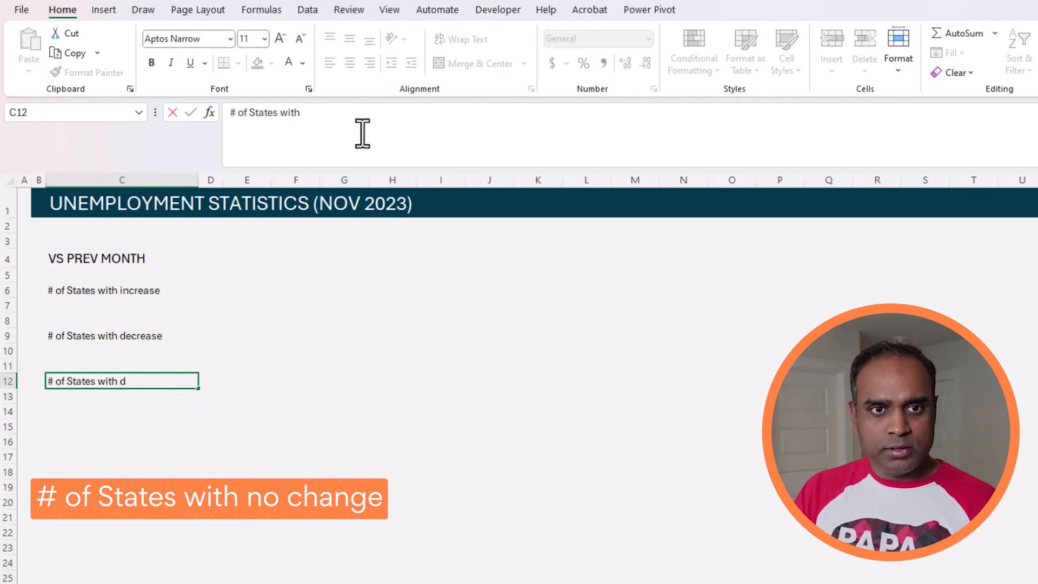
text(no change)
key(Return)
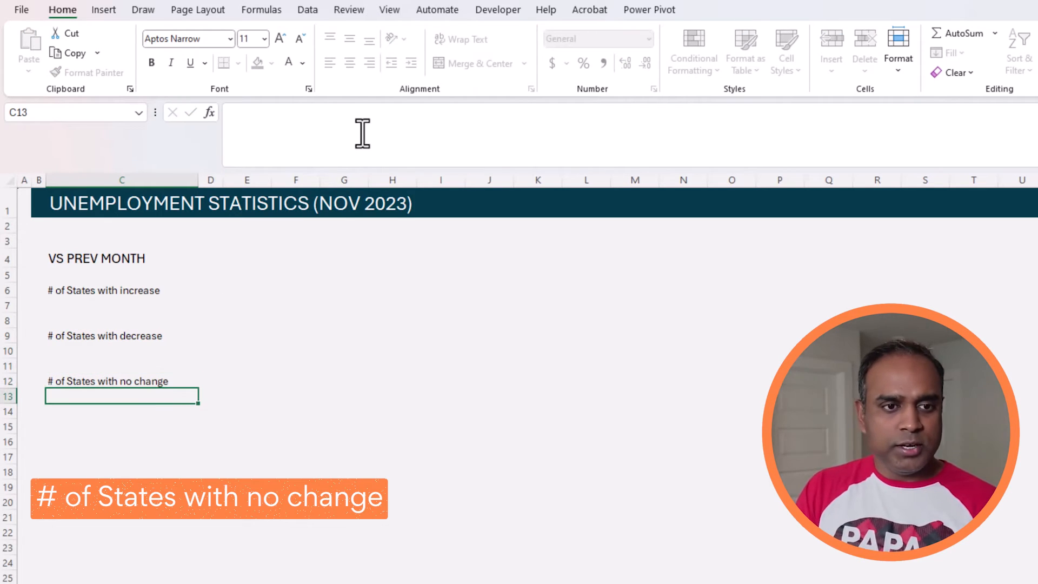
click(329, 354)
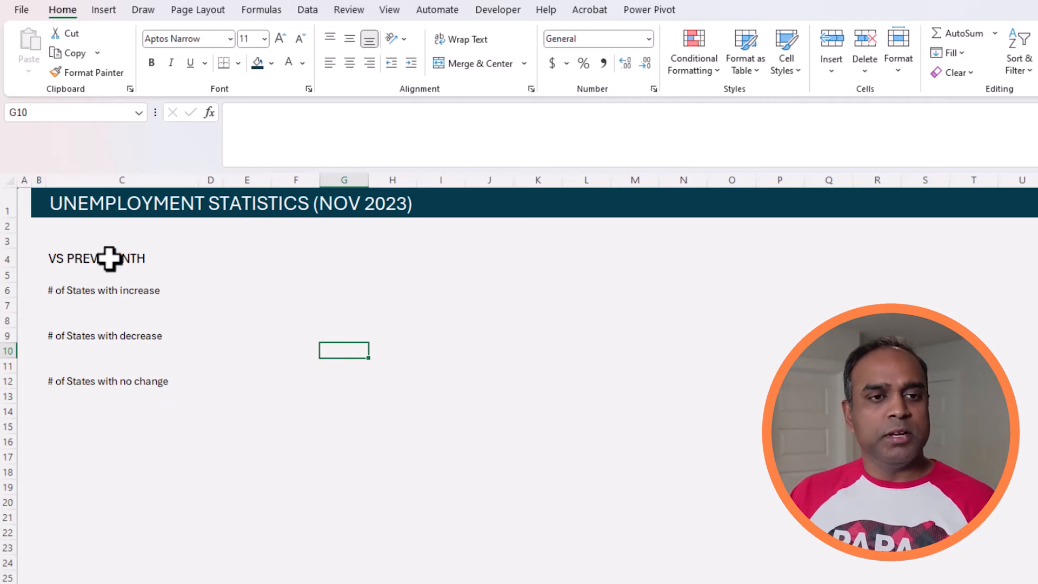
Step: Copy the VS PREV MONTH block C4:C12 to the cells starting at C16
drag(107, 261, 125, 375)
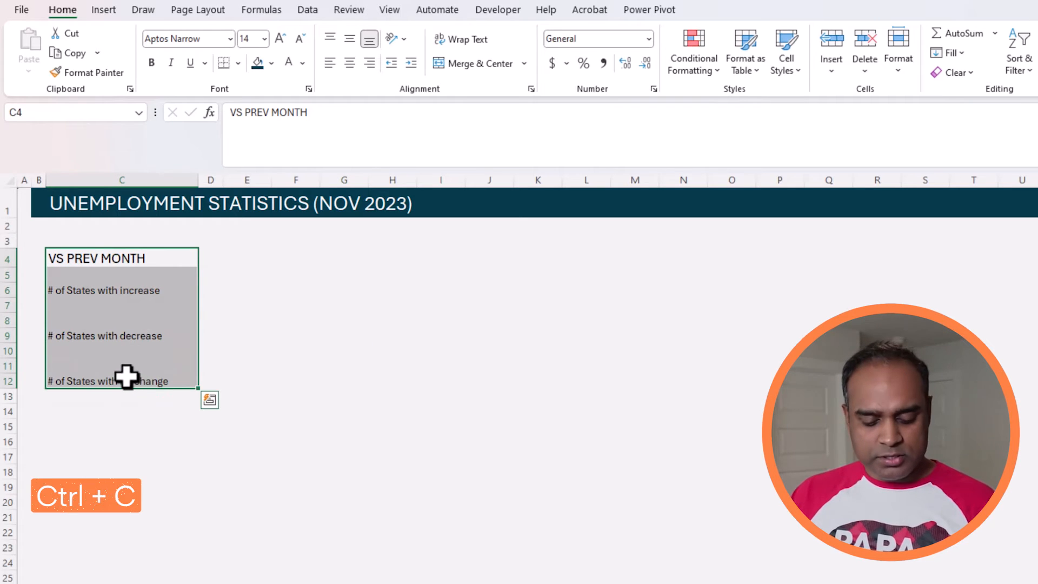
key(ctrl+c)
click(108, 412)
click(95, 433)
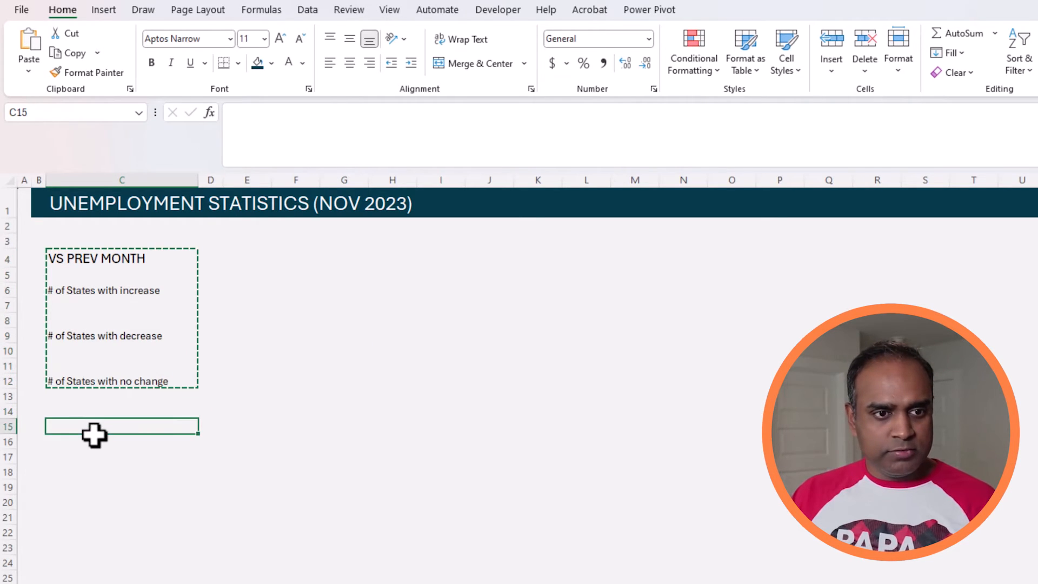
click(94, 444)
key(ctrl+v)
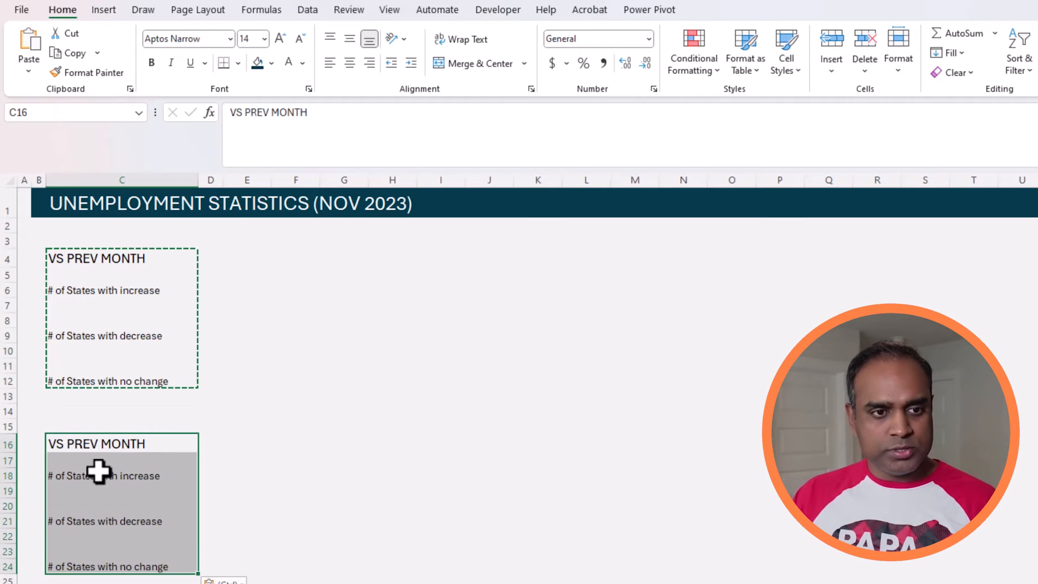
Step: Change the copied section heading in C16 to VS PREV YEAR
click(102, 443)
double_click(103, 443)
double_click(115, 443)
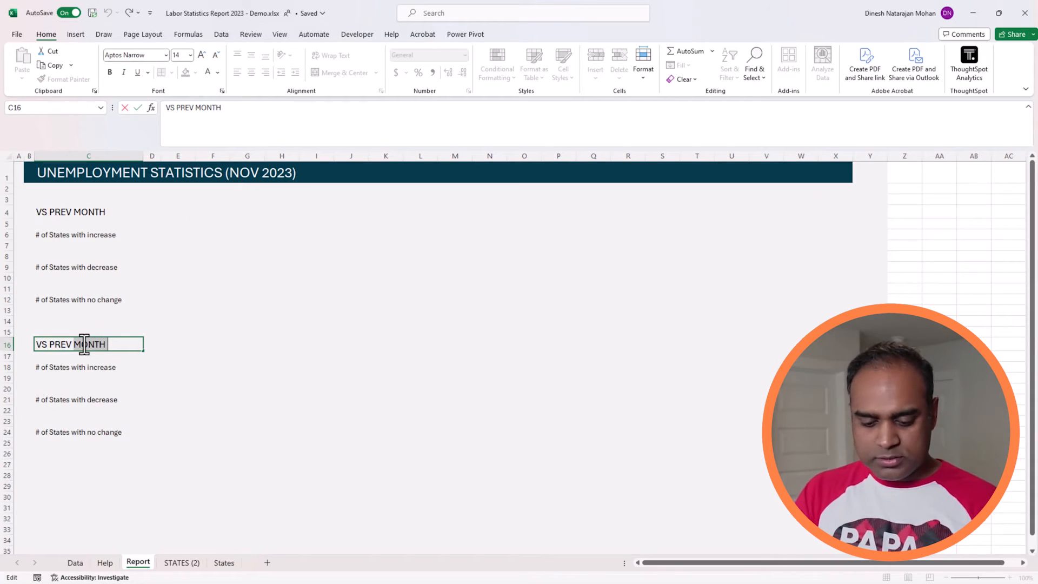
key(BackSpace)
key(Return)
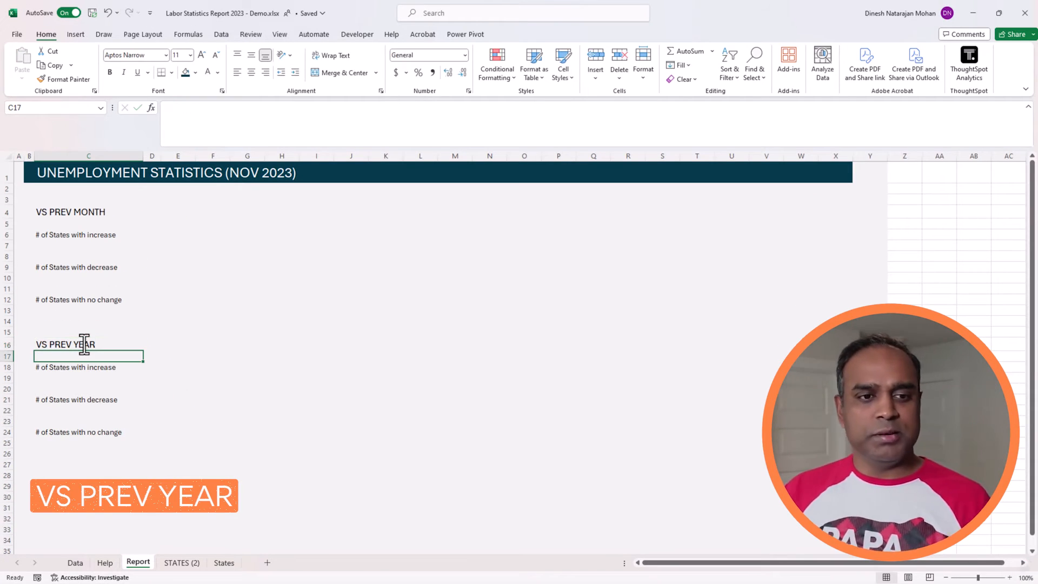
click(167, 367)
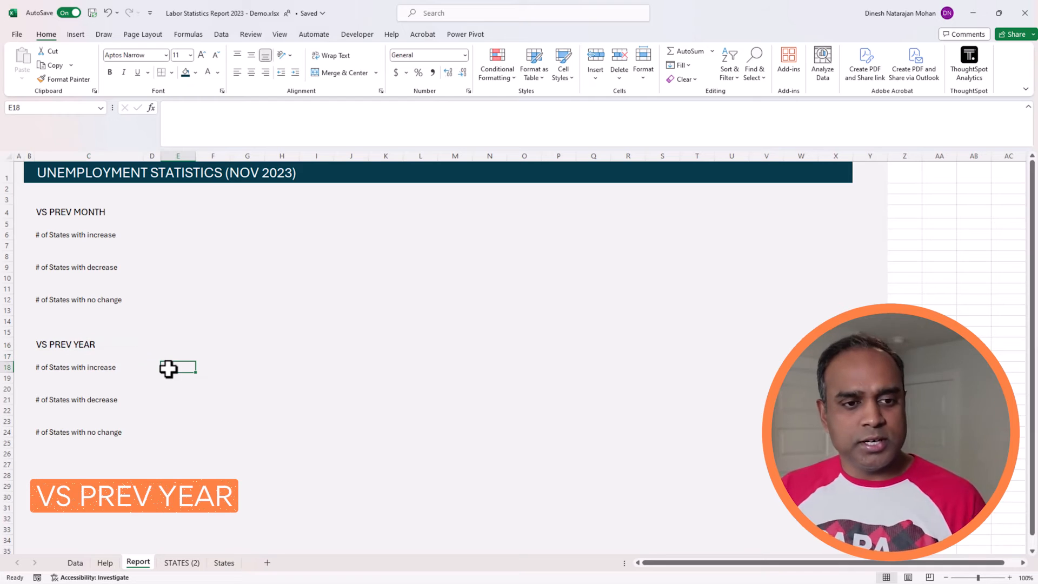
Step: Set the height of rows 3 through 30 to 20
click(98, 244)
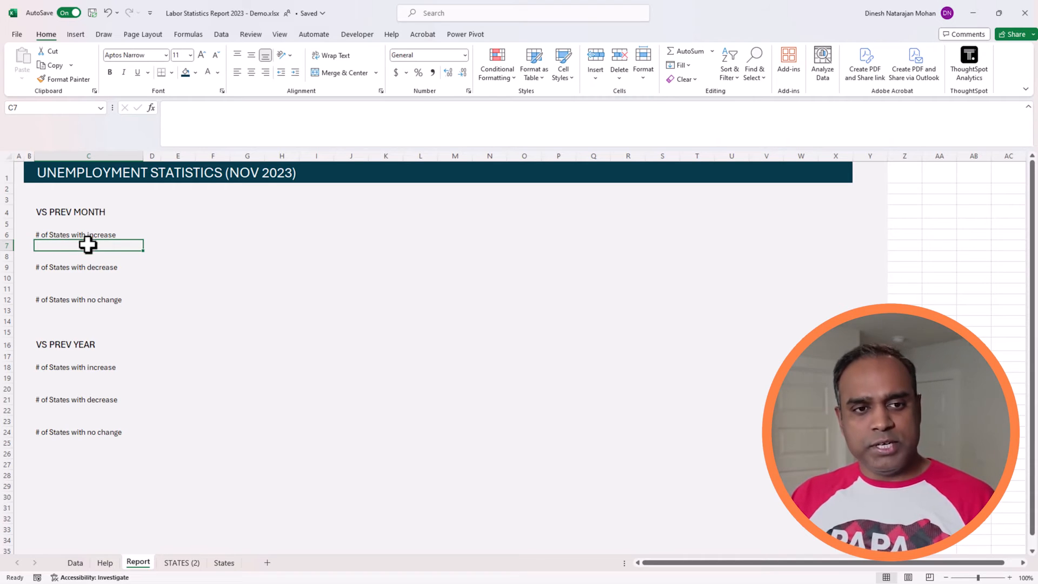
click(87, 275)
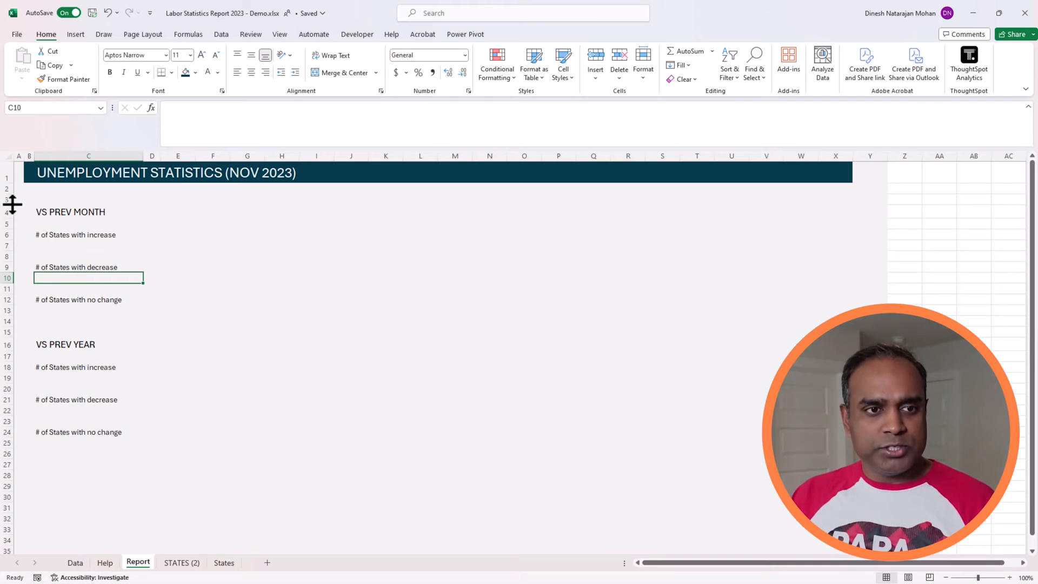
drag(11, 200, 16, 495)
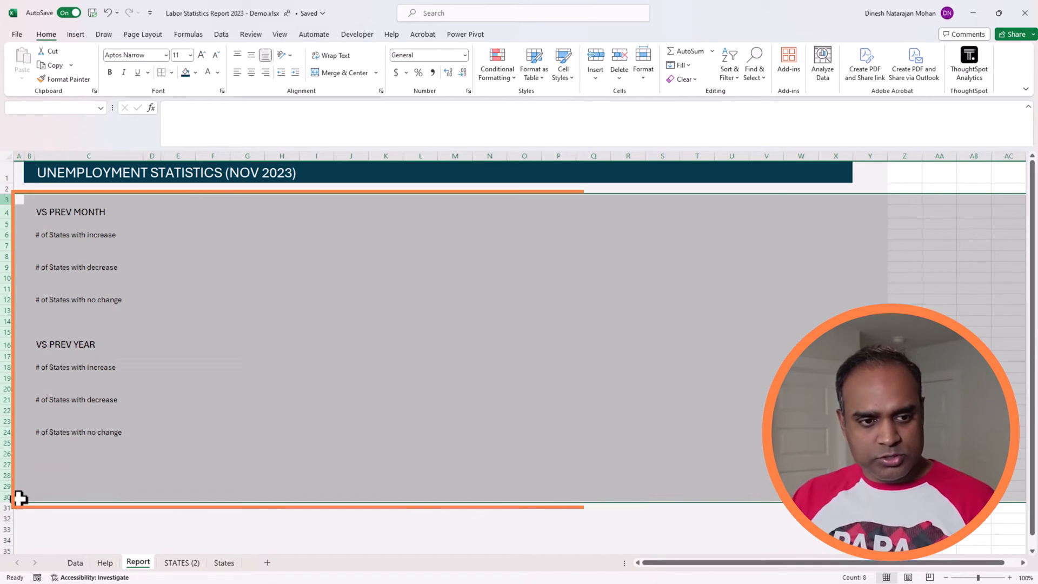
right_click(37, 469)
click(84, 414)
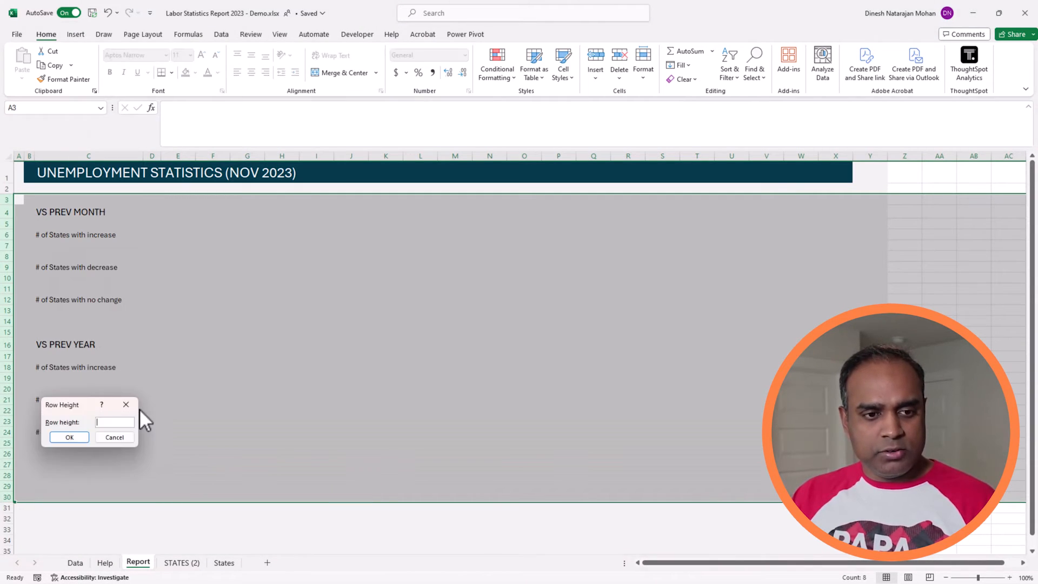
text(20)
key(Return)
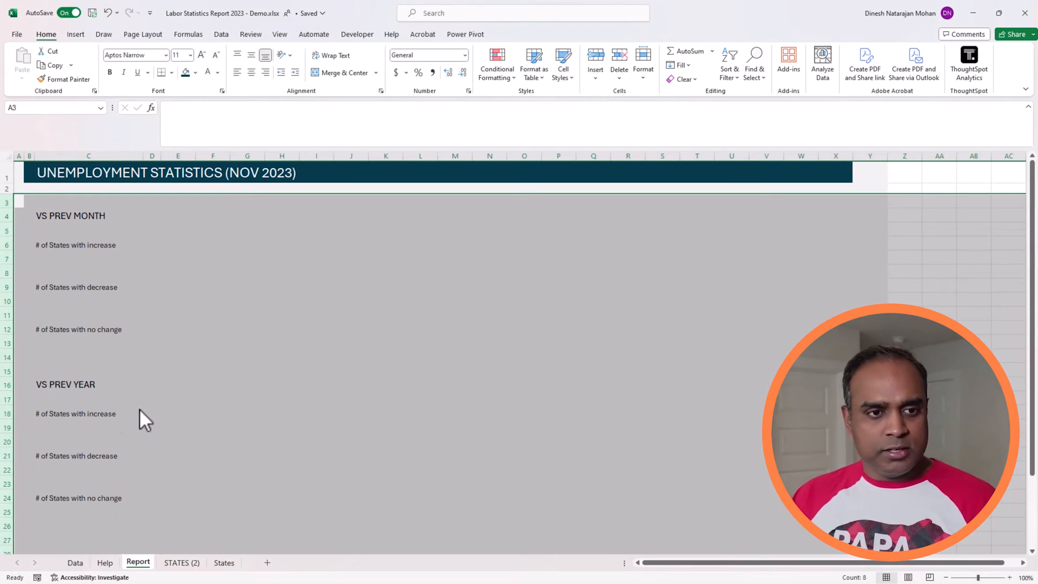
click(248, 341)
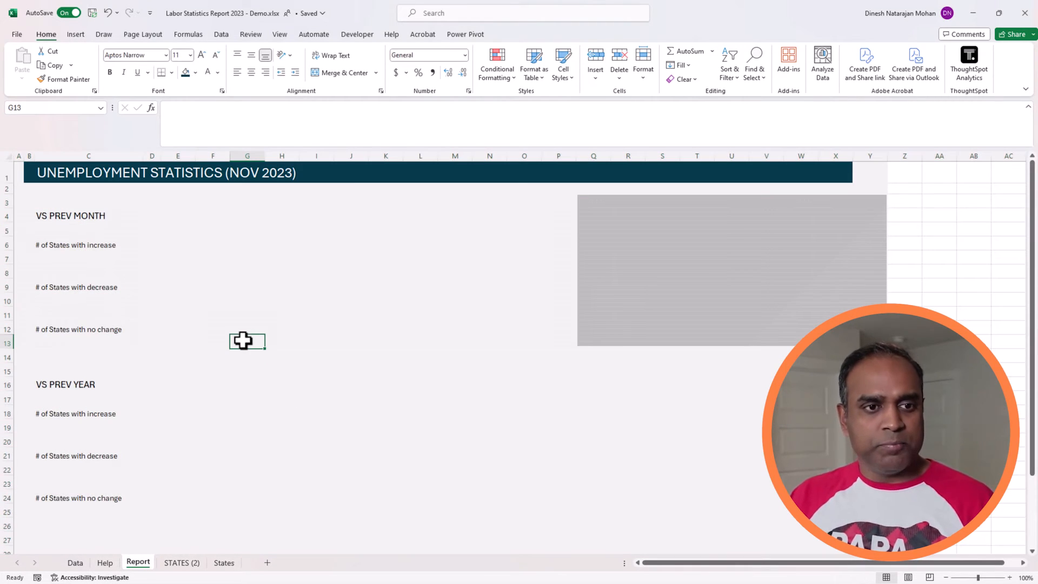
Step: Enter the formula =M_UNEMP_MOM_INC in C7, under the previous-month "# of States with increase" label
click(92, 258)
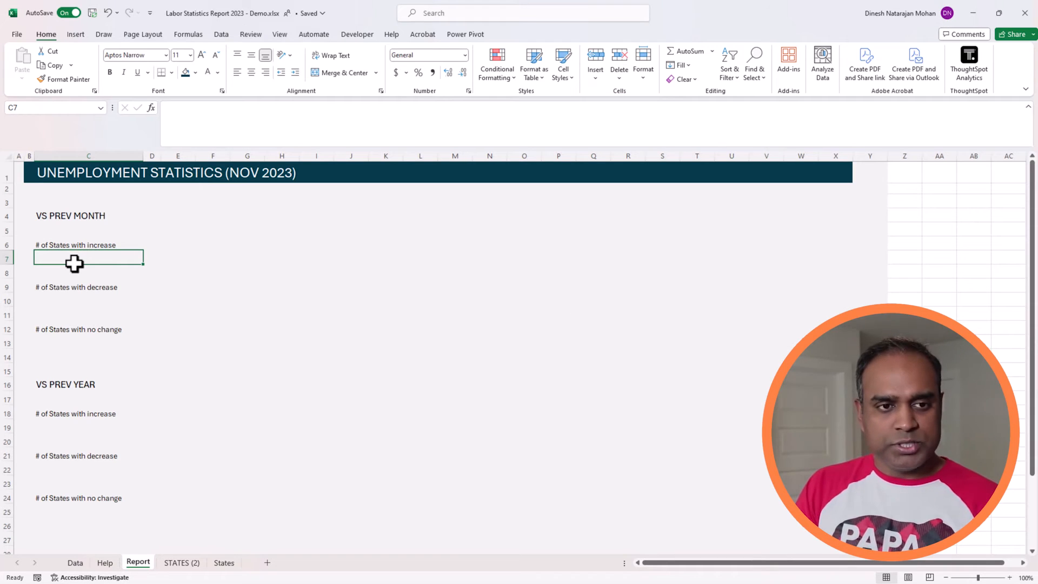
text(=M_UN)
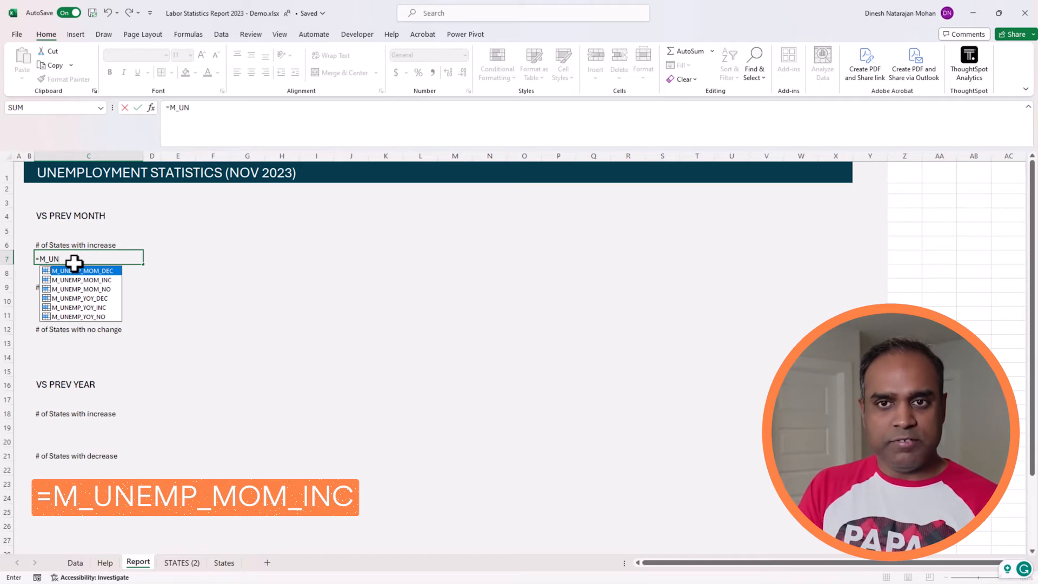
text(E)
key(Down)
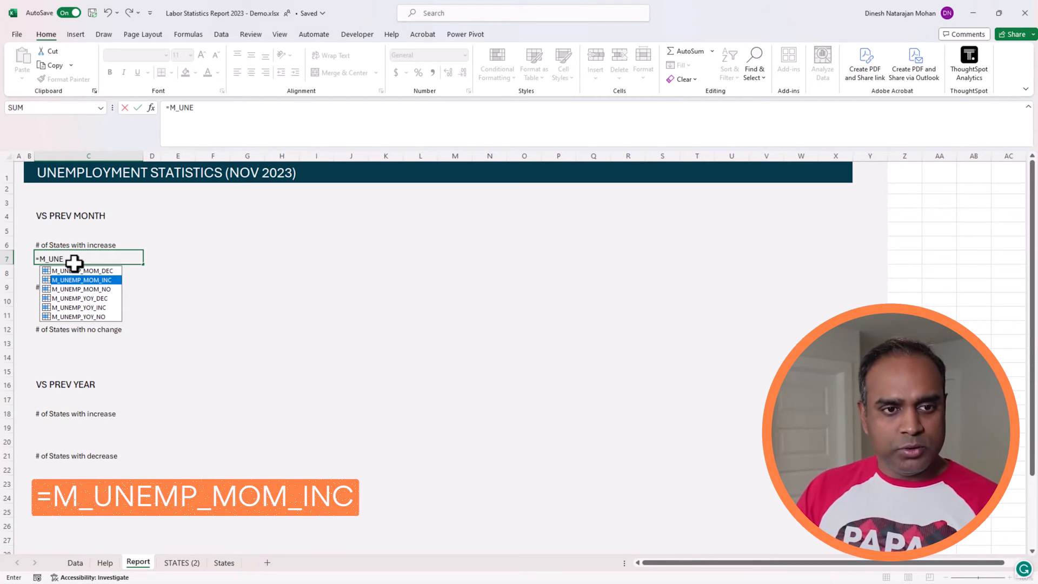
key(Tab)
key(ctrl+Return)
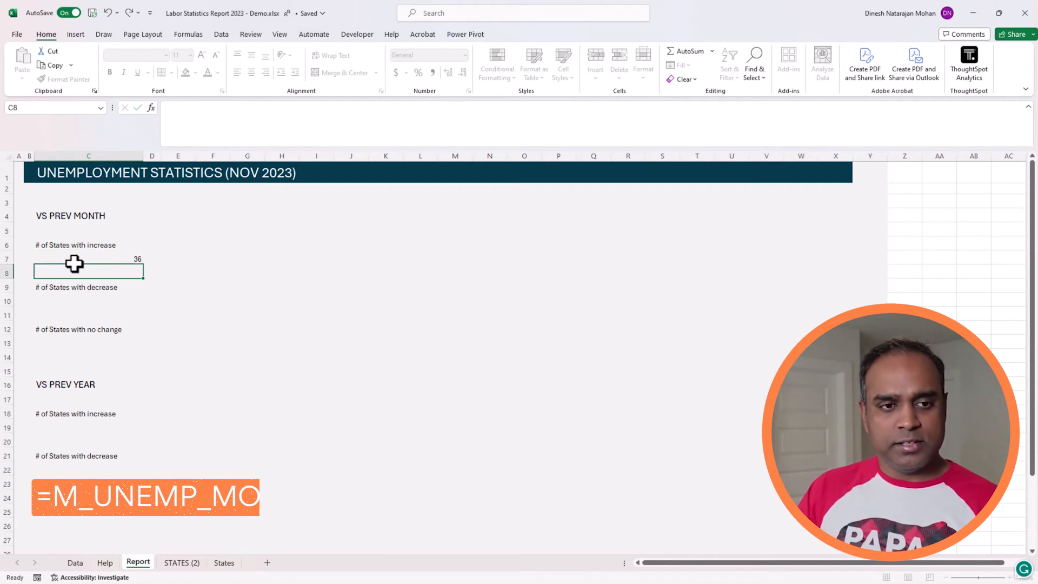
click(79, 302)
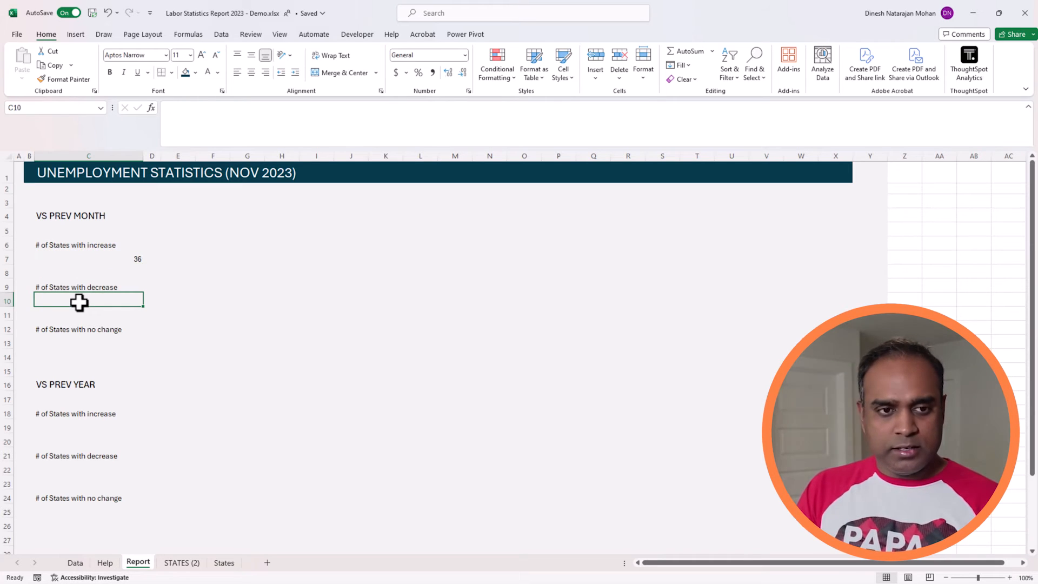
Step: Create a new conditional formatting rule for C7 based on cell values, using the Data Bar format style
click(119, 259)
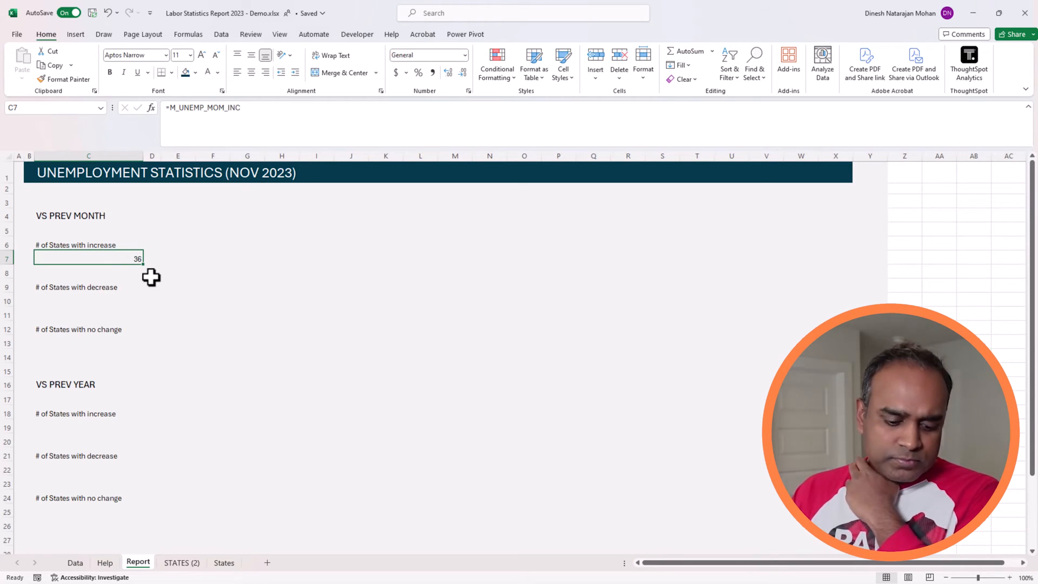
click(497, 81)
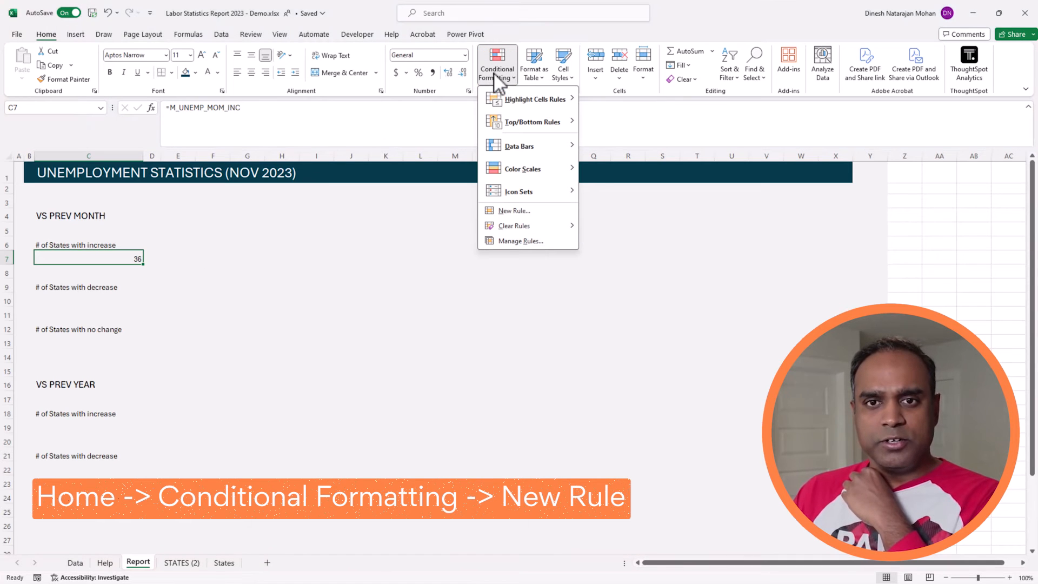
click(511, 212)
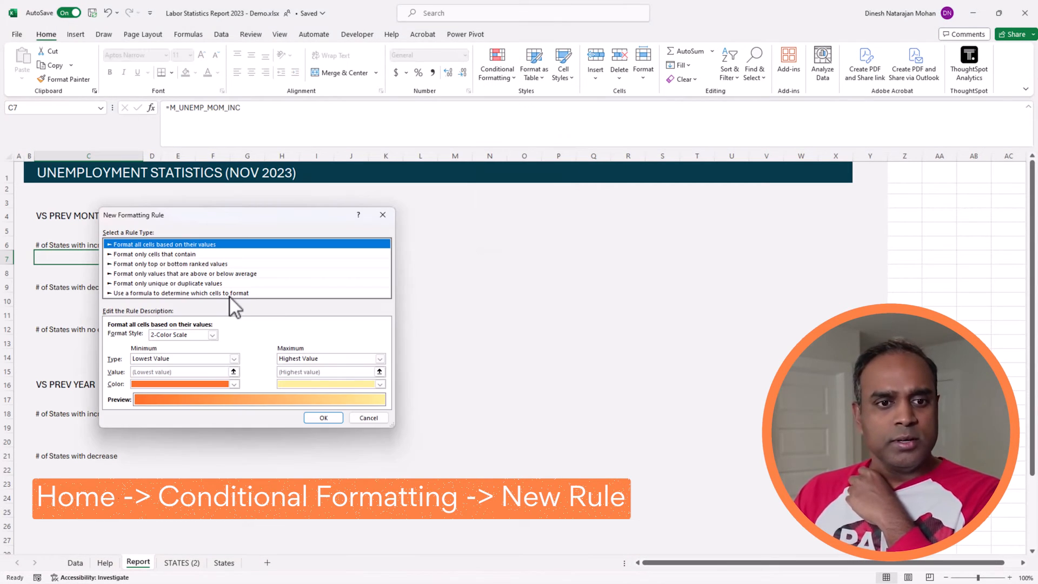
click(231, 293)
drag(239, 226, 437, 227)
click(412, 242)
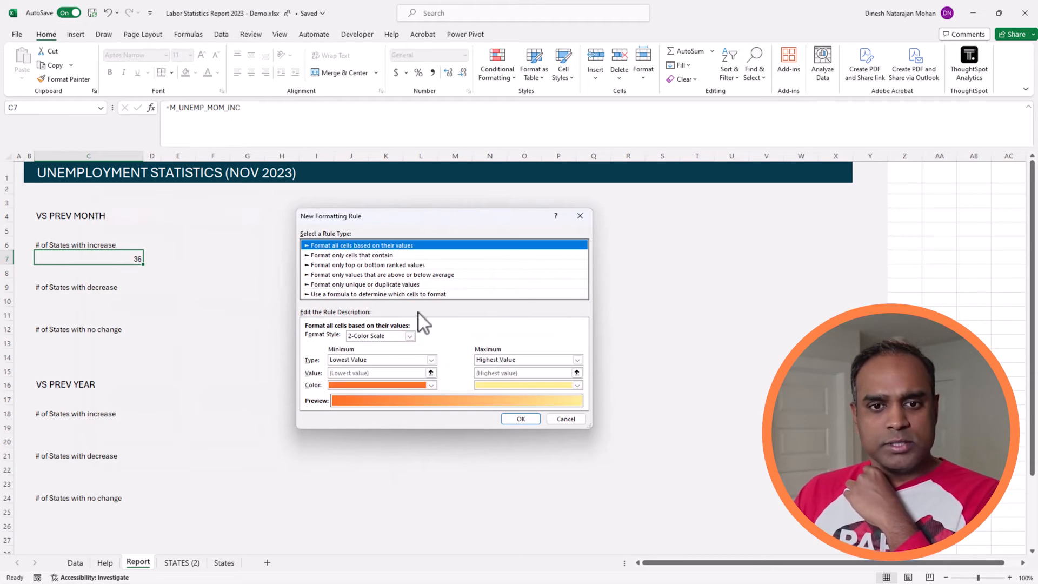
click(409, 336)
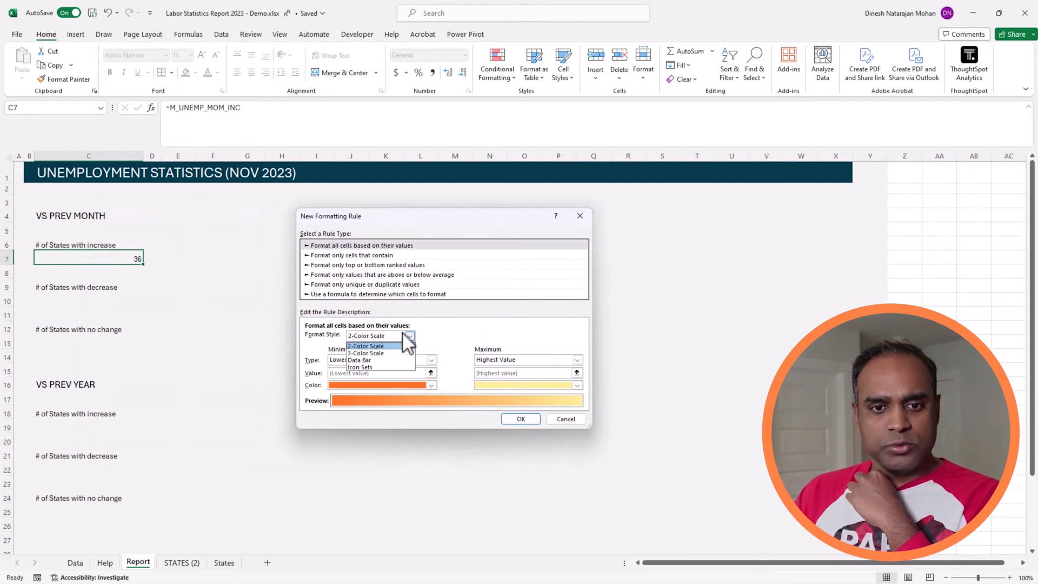
click(384, 360)
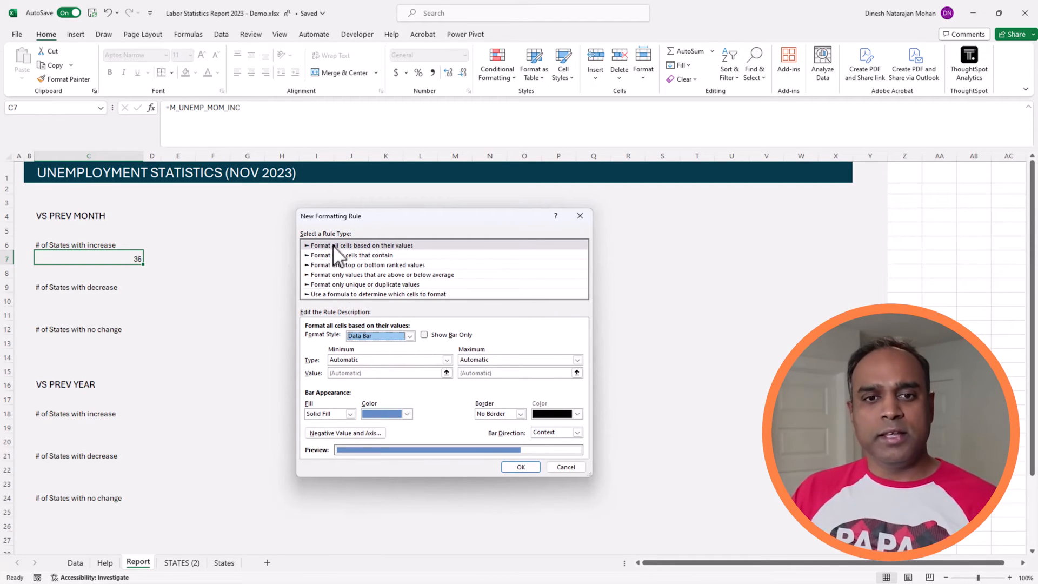
Step: Set the data bar's minimum to the number 0 and its maximum to the number 52
click(384, 358)
click(361, 374)
click(362, 374)
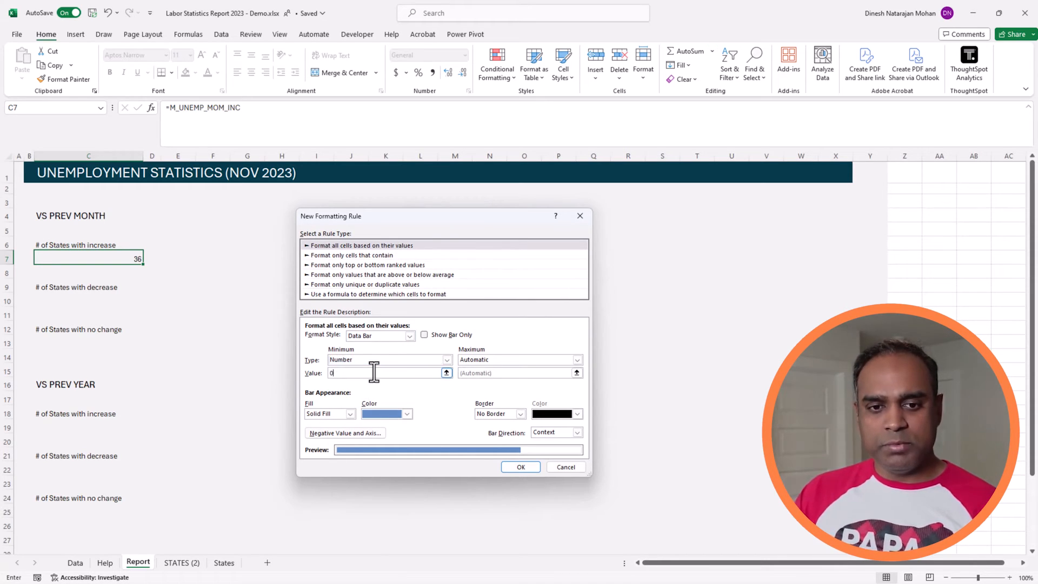
text(0)
click(481, 360)
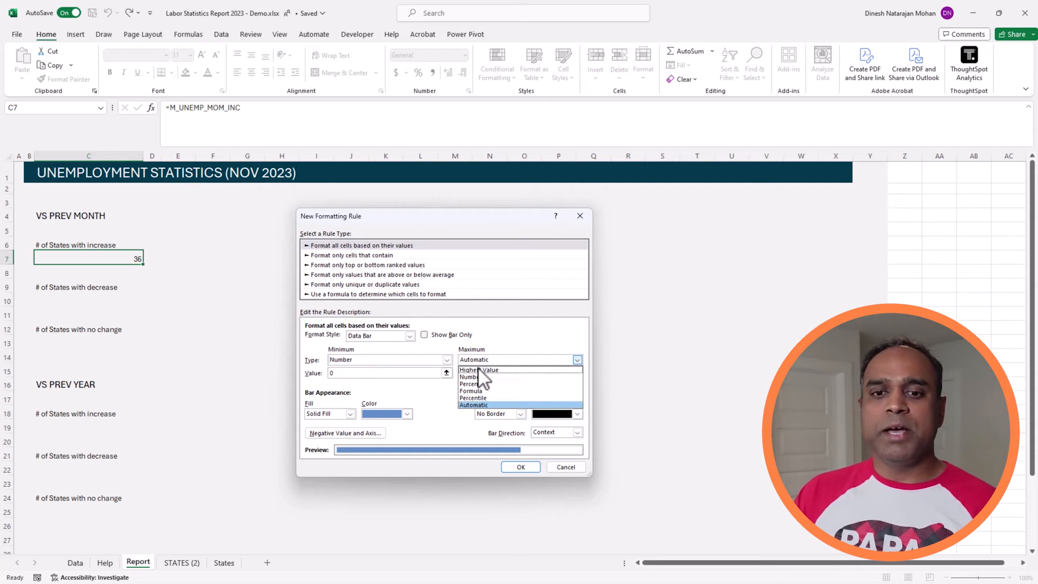
click(485, 371)
click(485, 372)
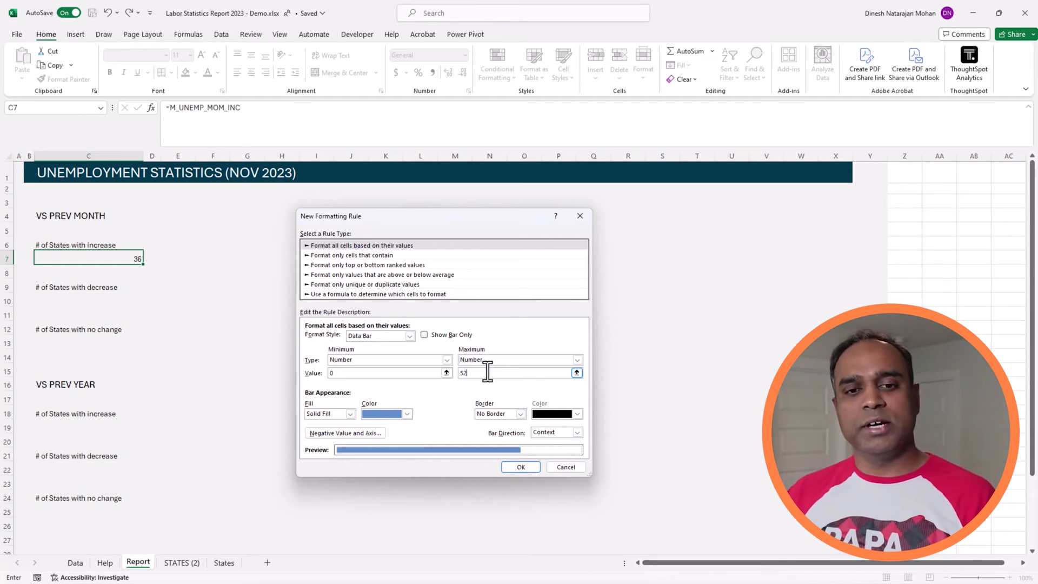
Step: Give the data bar a medium blue theme fill colour and apply the rule to C7
click(407, 414)
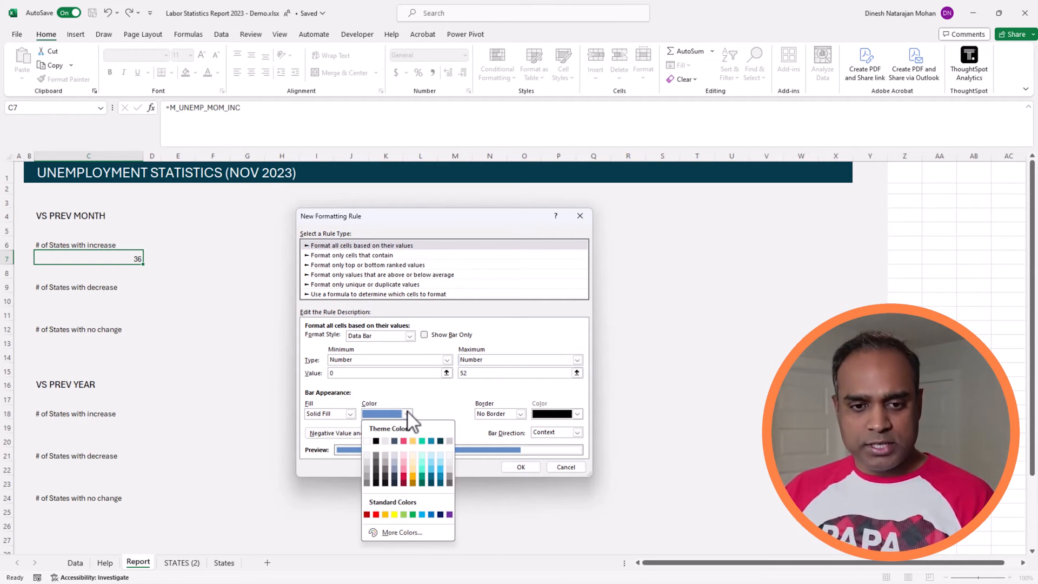
click(431, 444)
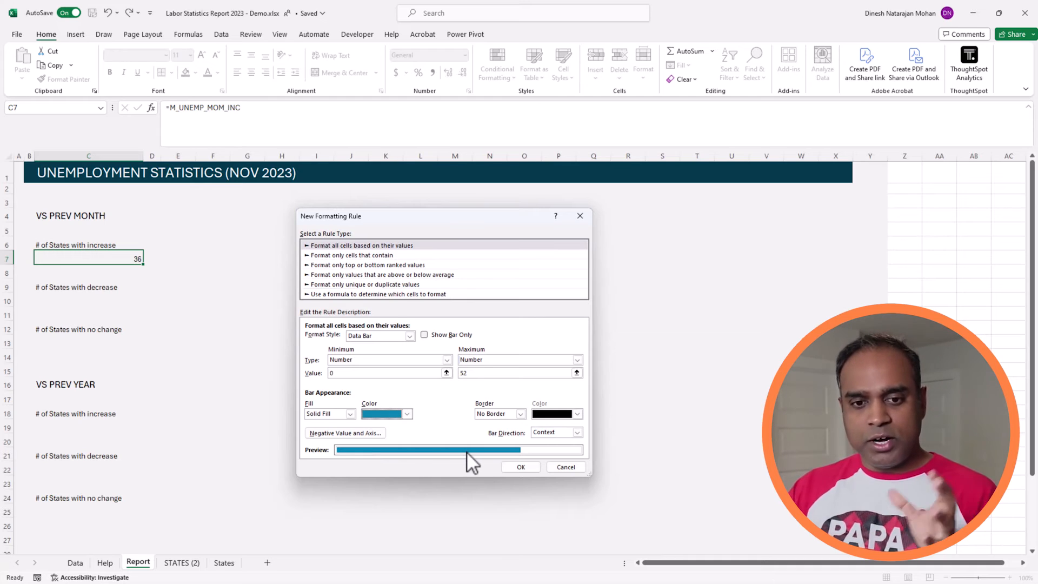
click(521, 467)
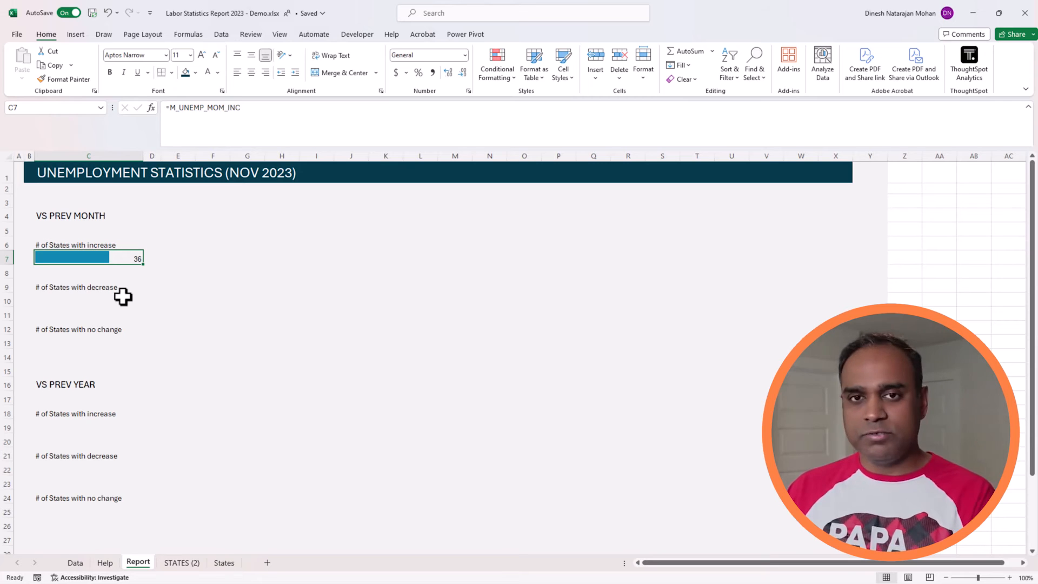
Step: Add an outline border around C7 using a medium-weight solid line in the dark teal theme colour
click(171, 72)
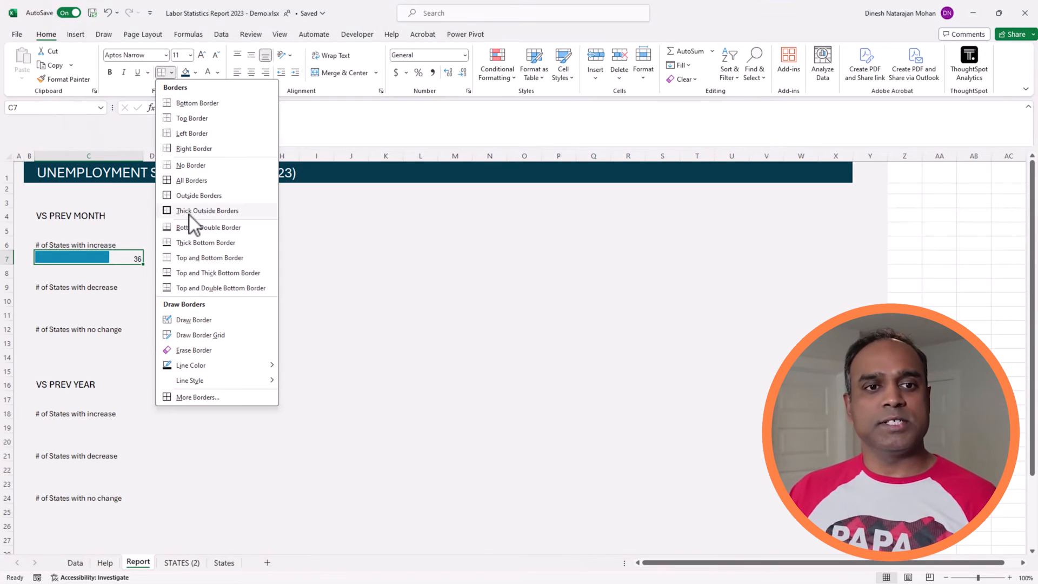
click(198, 400)
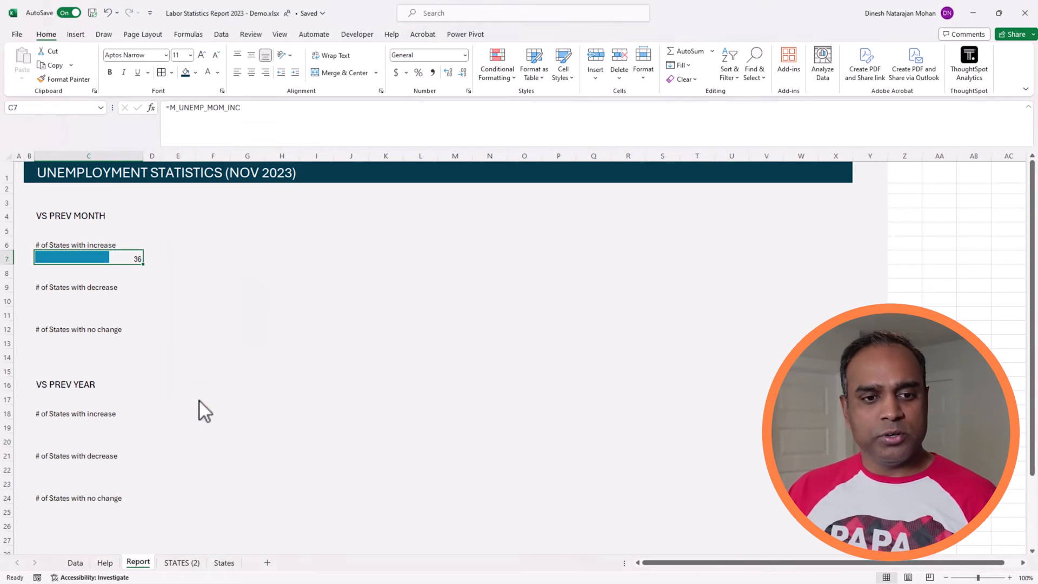
click(360, 290)
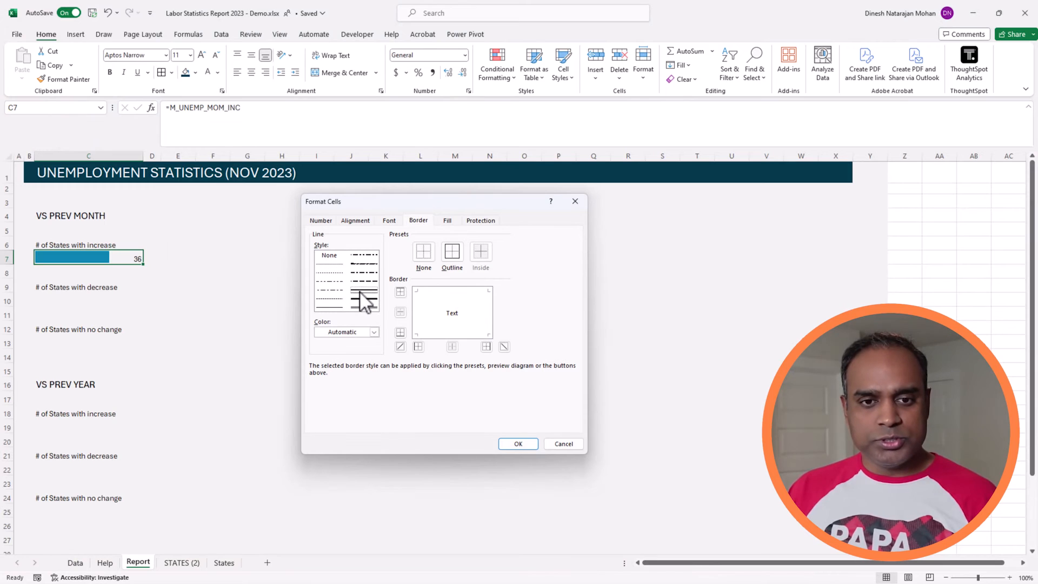
click(374, 332)
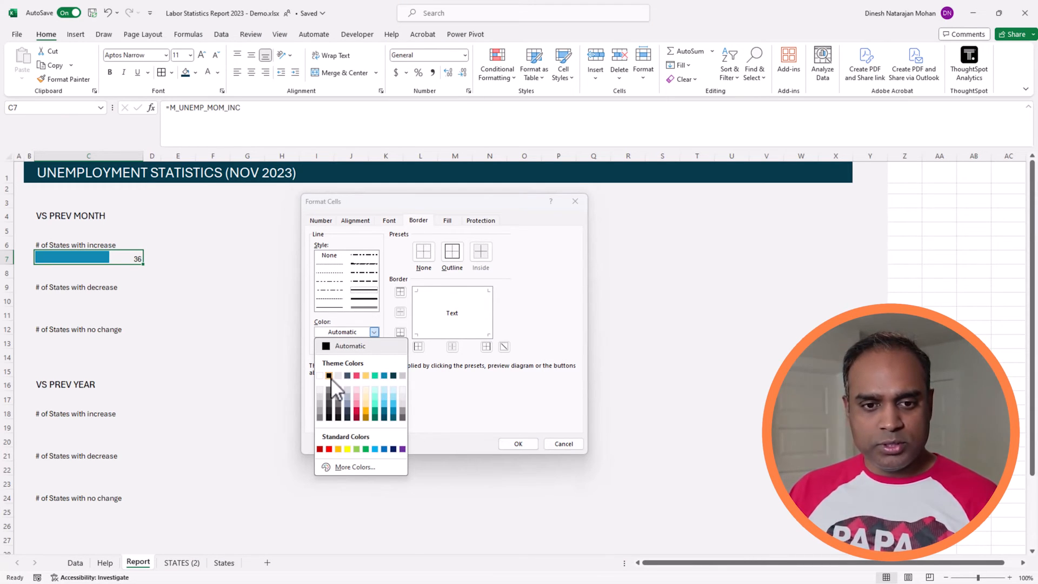
click(388, 375)
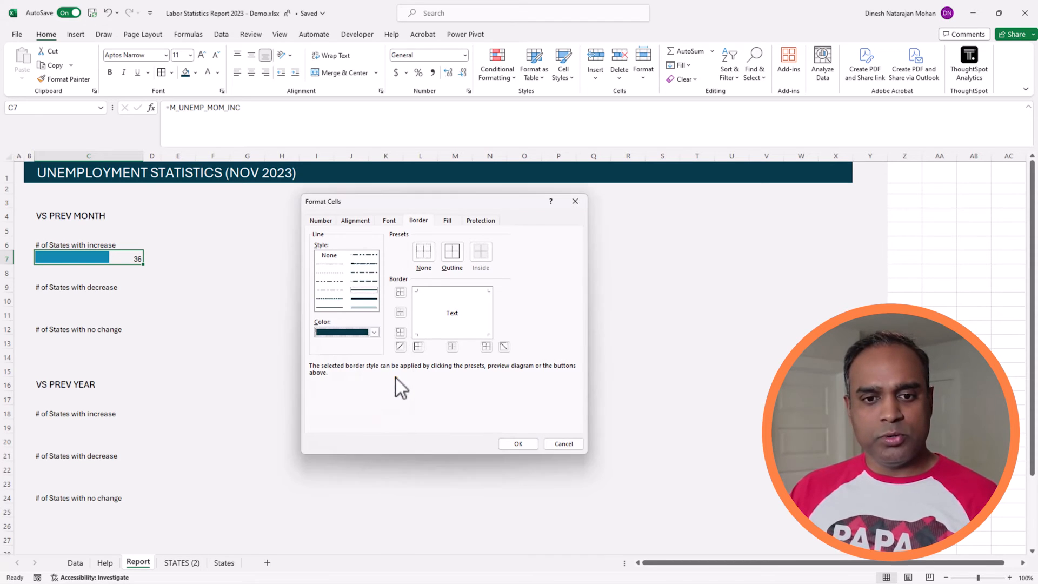
click(454, 270)
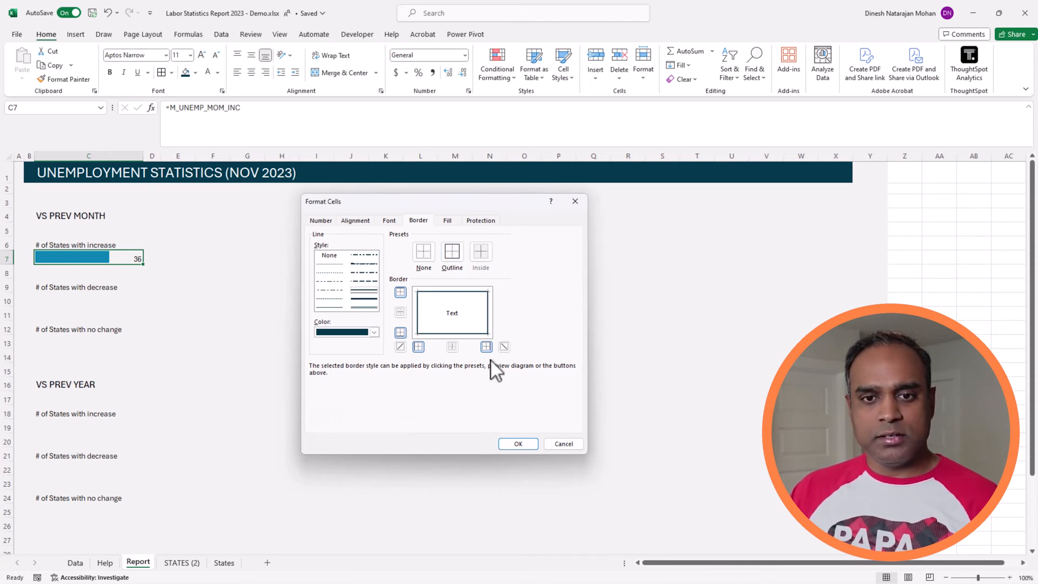
click(515, 443)
click(328, 416)
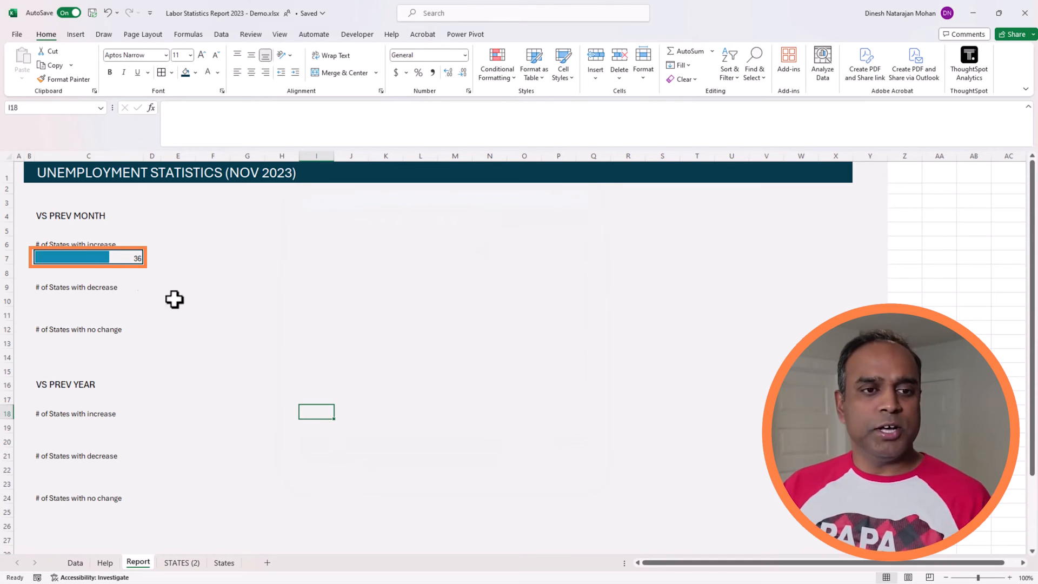
Step: Copy C7 to C10 under the previous-month decrease label and change the pasted formula to =M_UNEMP_MOM_DEC
click(111, 257)
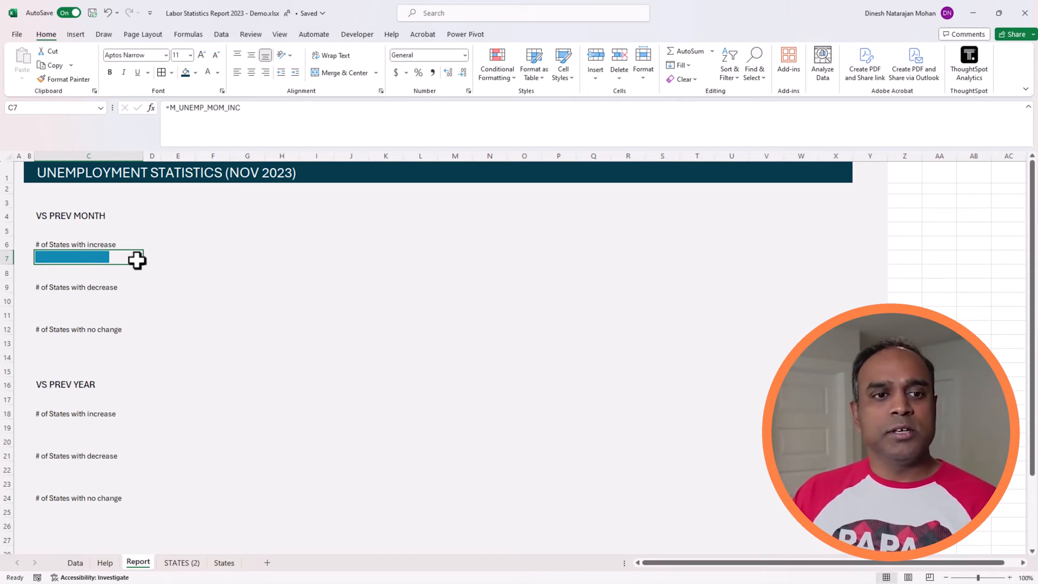
key(ctrl+c)
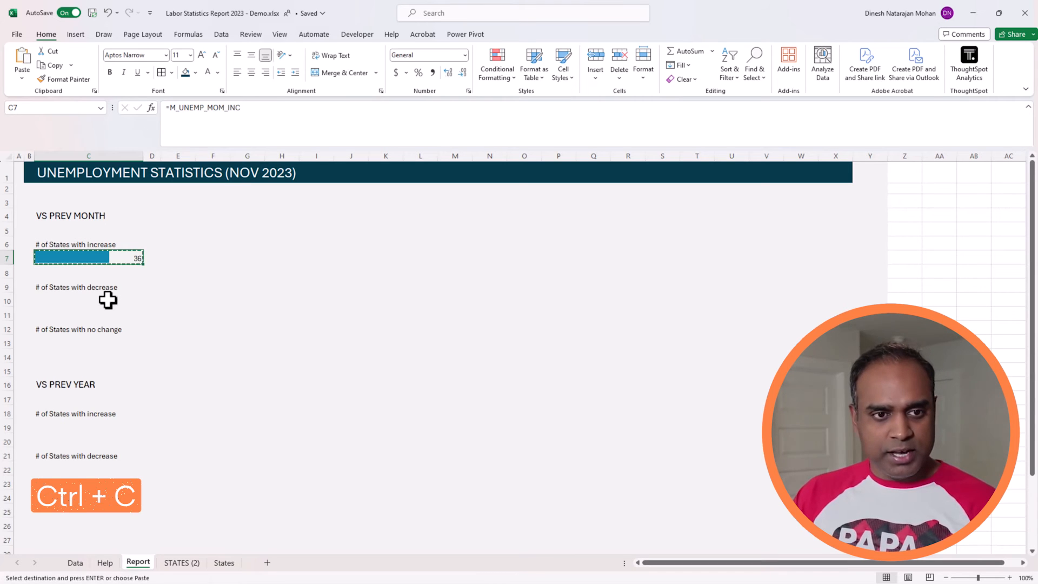
click(109, 300)
key(ctrl+v)
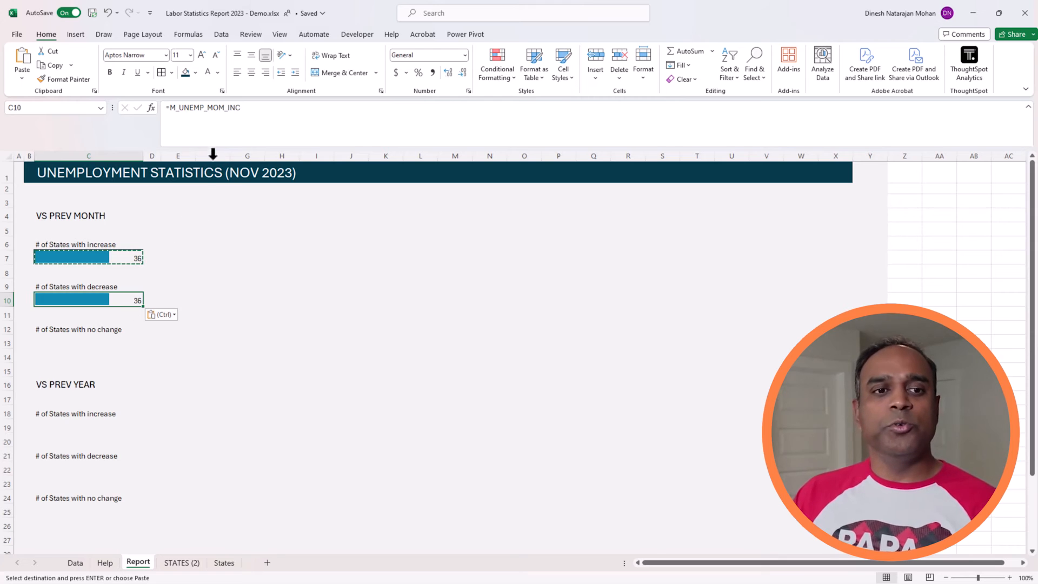
drag(228, 107, 247, 109)
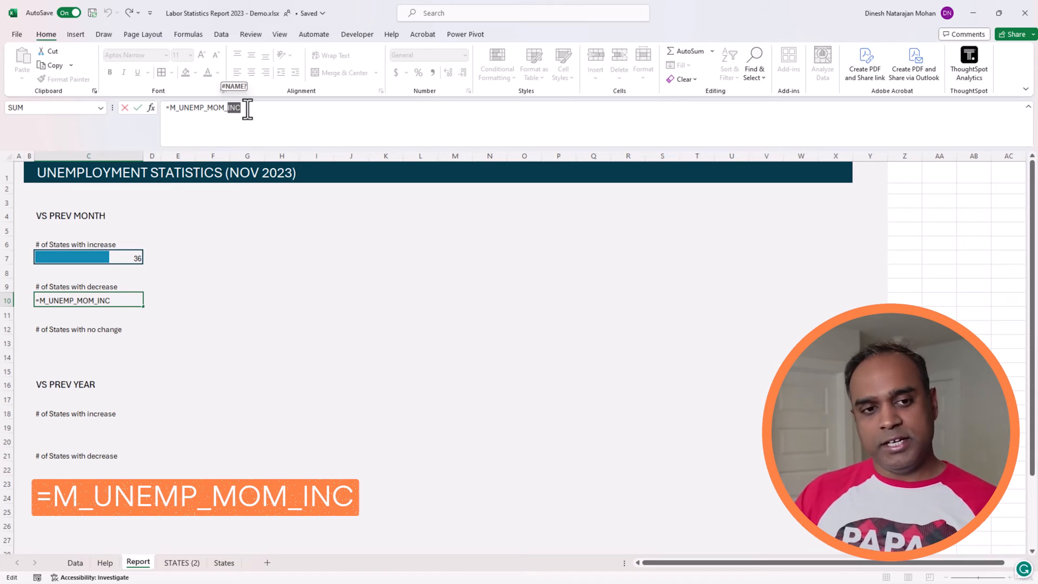
text(DEC)
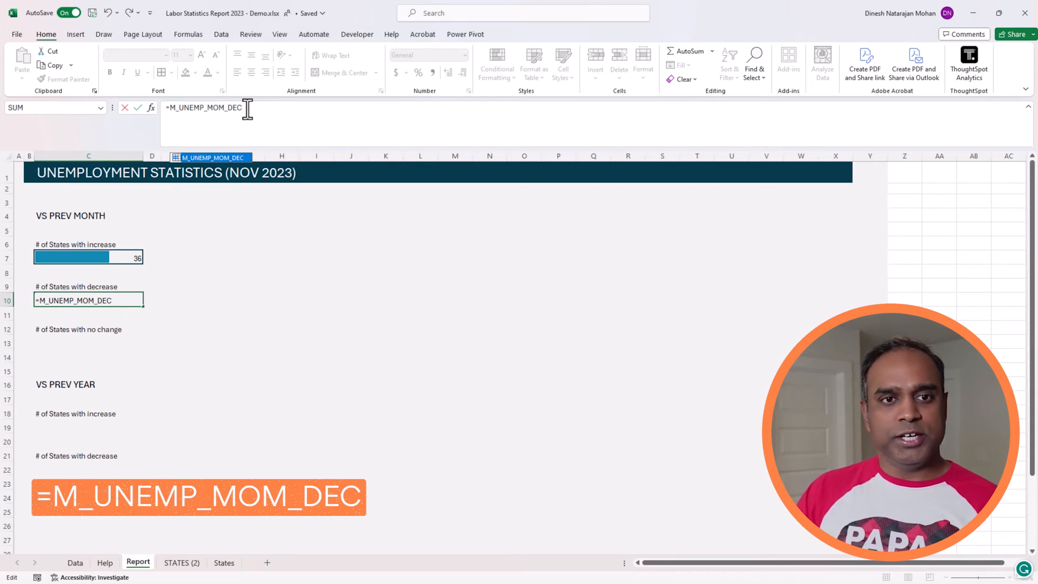
key(Return)
click(233, 391)
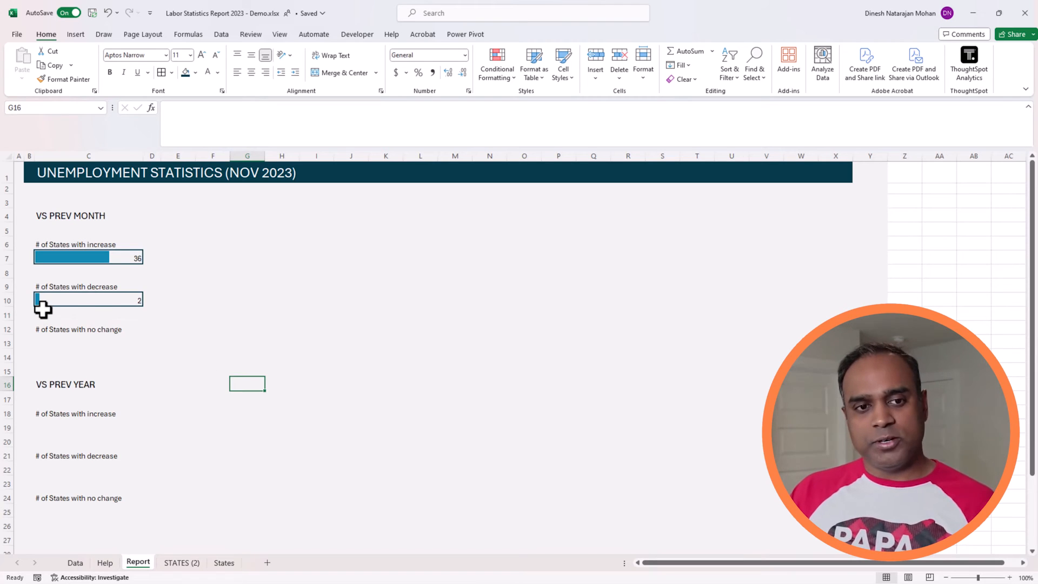
Step: Copy C10 to C13 under the previous-month no-change label and change the pasted formula to =M_UNEMP_MOM_NO
click(61, 305)
key(ctrl+c)
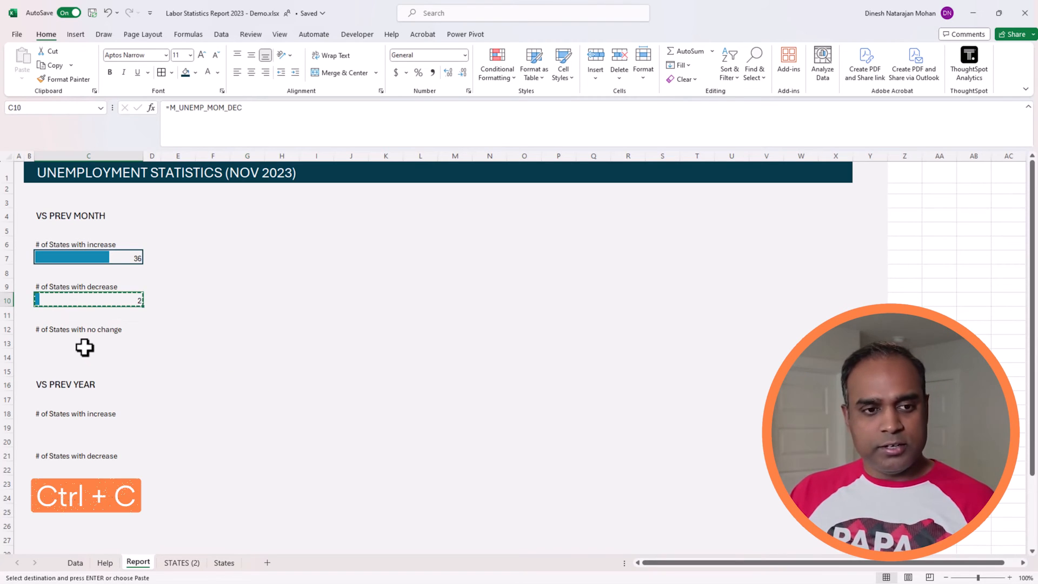
click(84, 344)
key(ctrl+v)
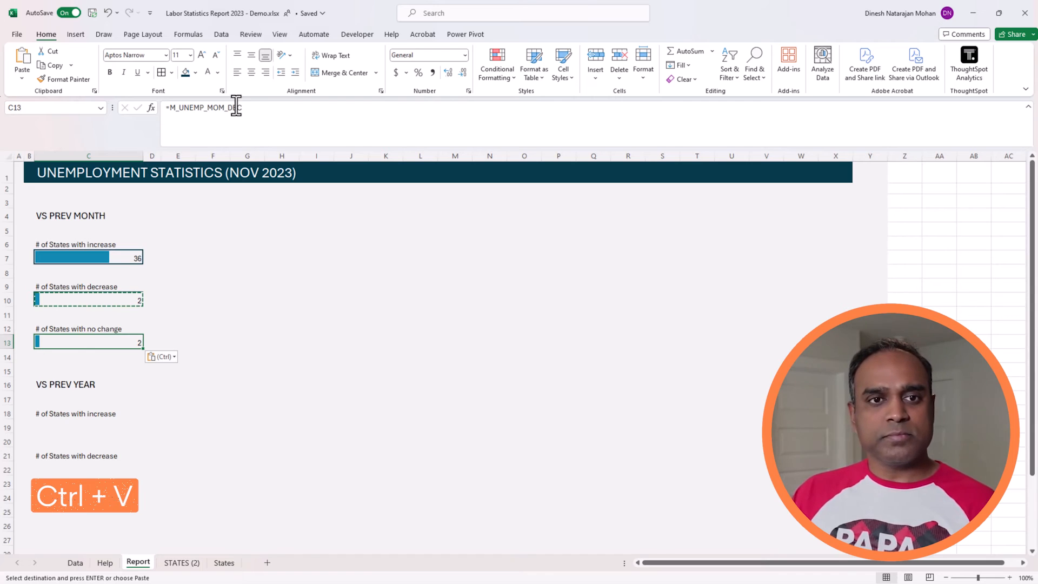
click(258, 107)
key(BackSpace)
key(BackSpace)
key(BackSpace)
text(NO)
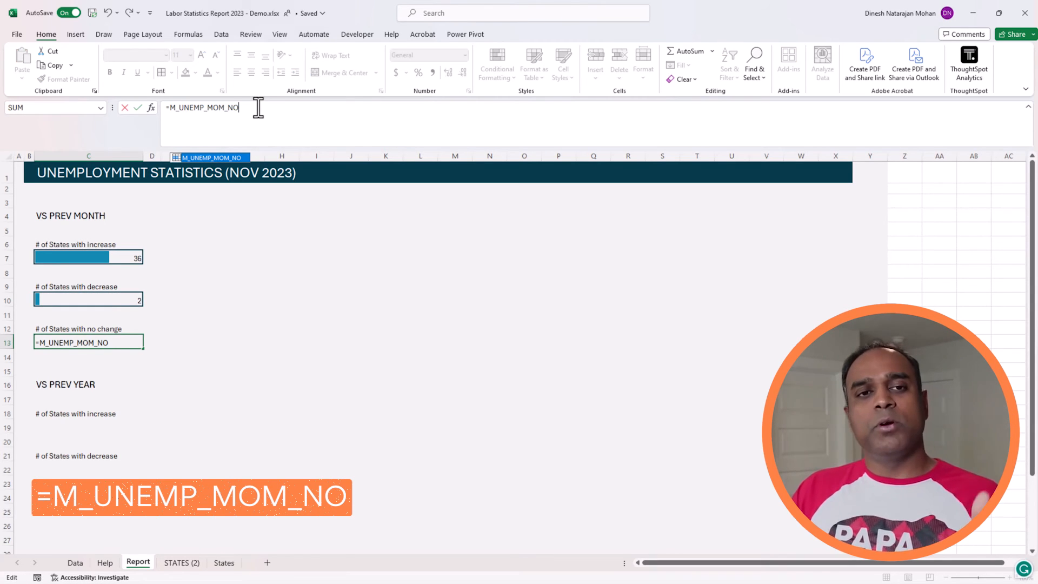
key(Return)
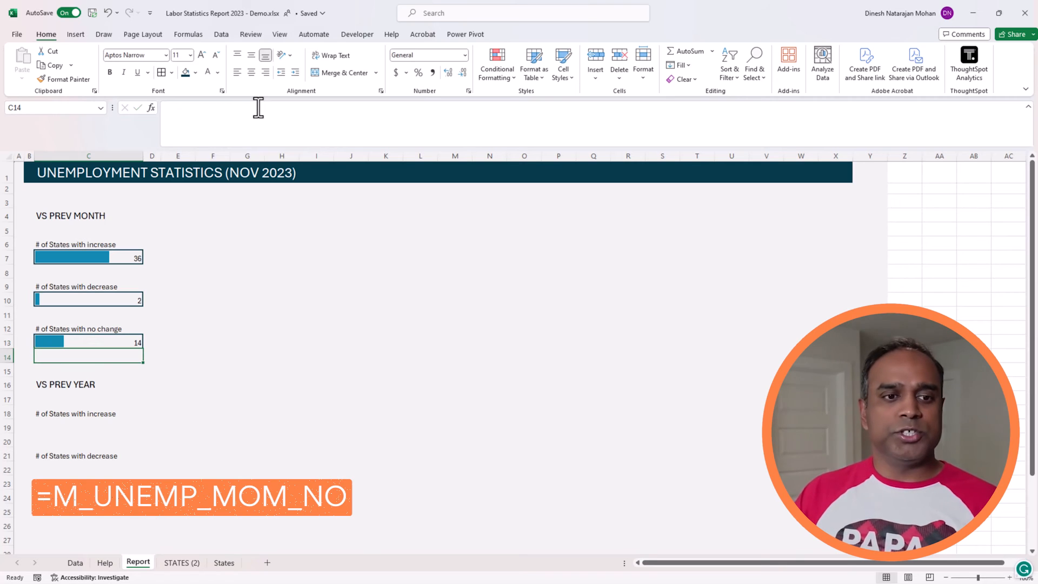
click(234, 396)
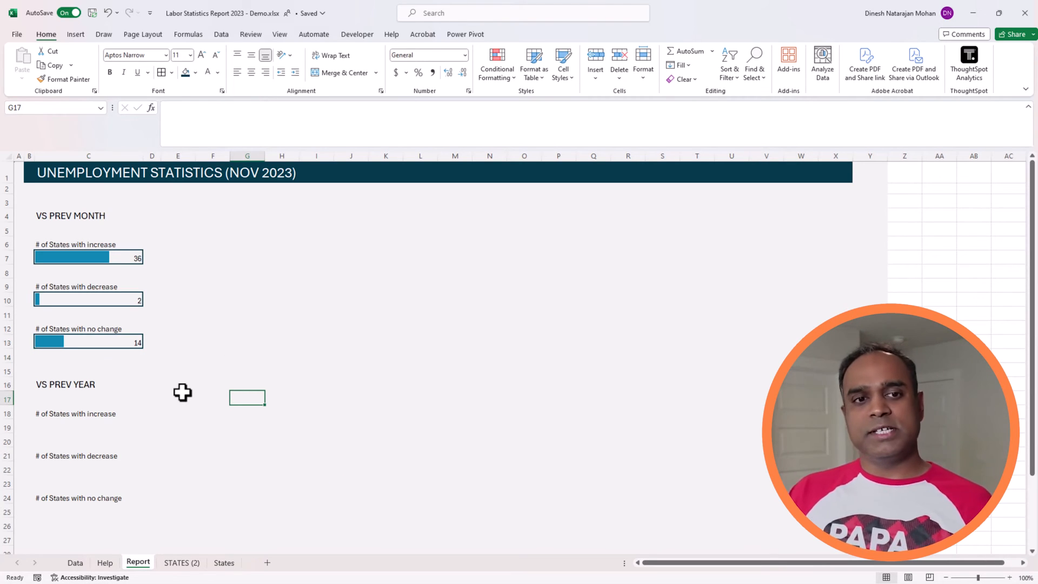
Step: Increase the font size of C7, C10 and C13 to 12 and align their values vertically to the middle
click(129, 260)
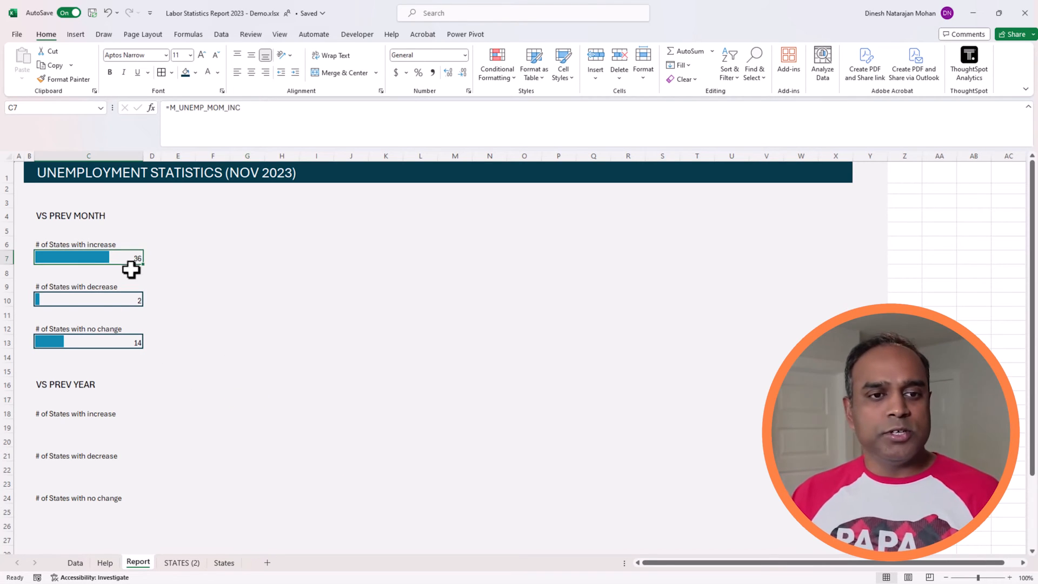
ctrl+click(128, 301)
ctrl+click(128, 340)
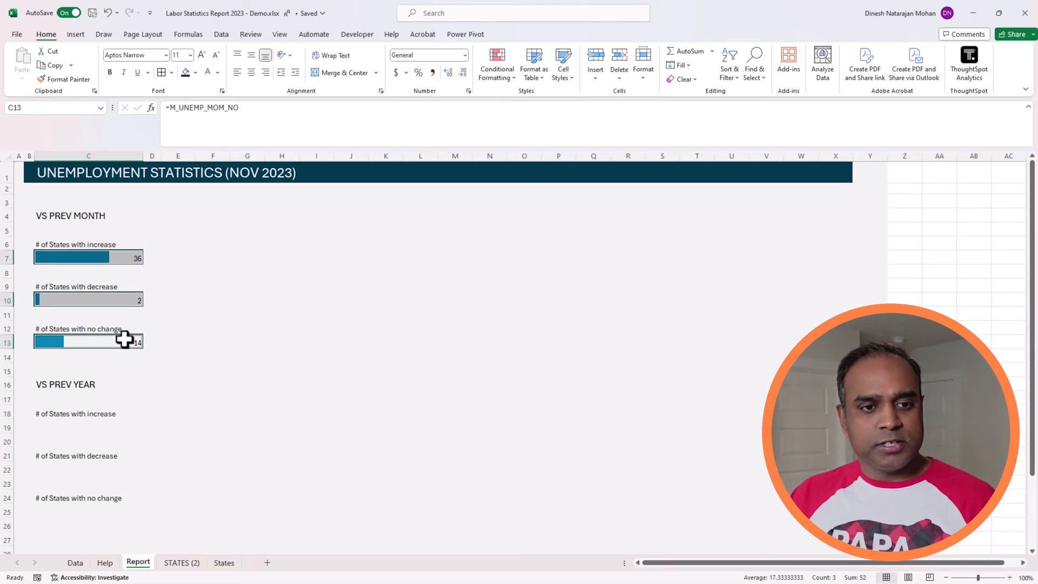
click(202, 54)
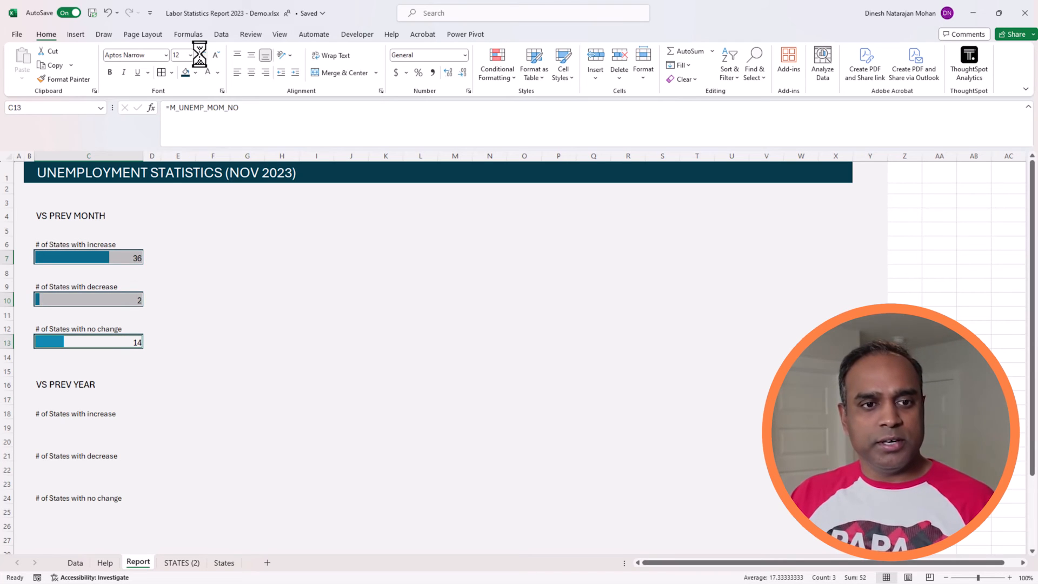
click(251, 55)
click(210, 365)
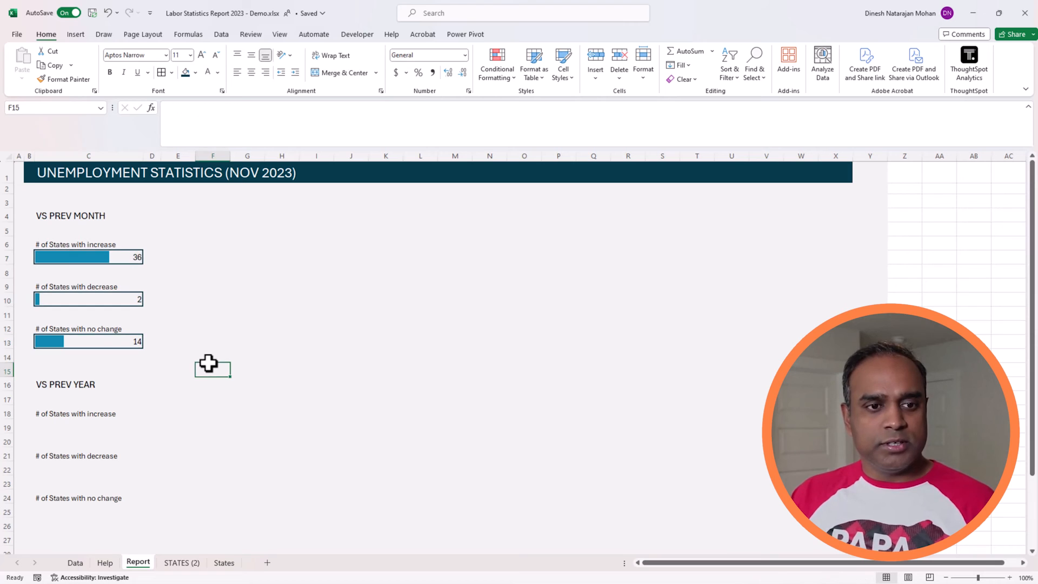
Step: Copy the previous-month block C6:C13 and paste it at C18 over the labels in the VS PREV YEAR section
click(123, 259)
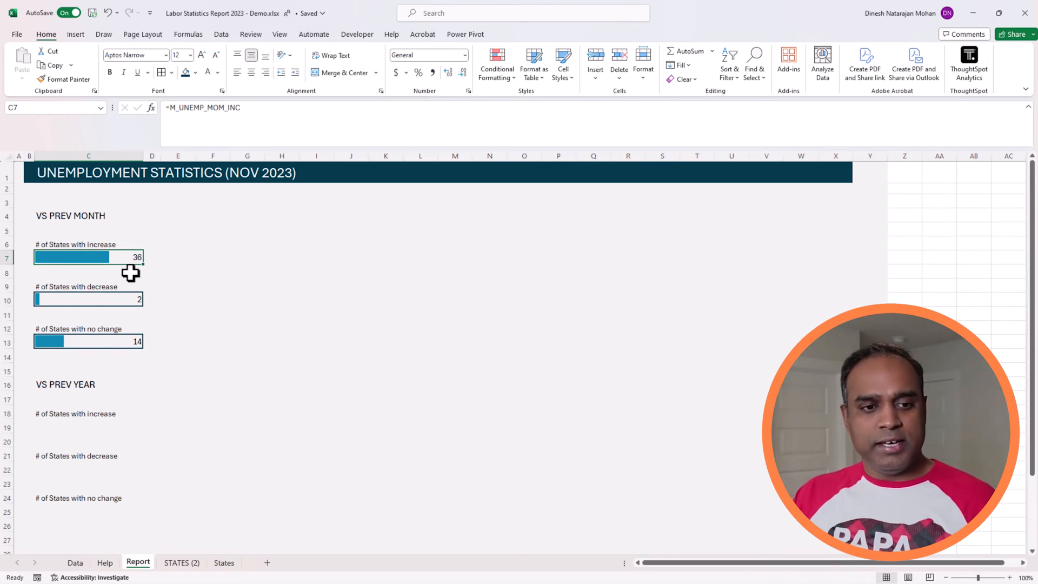
drag(127, 246, 128, 345)
key(ctrl+c)
click(107, 415)
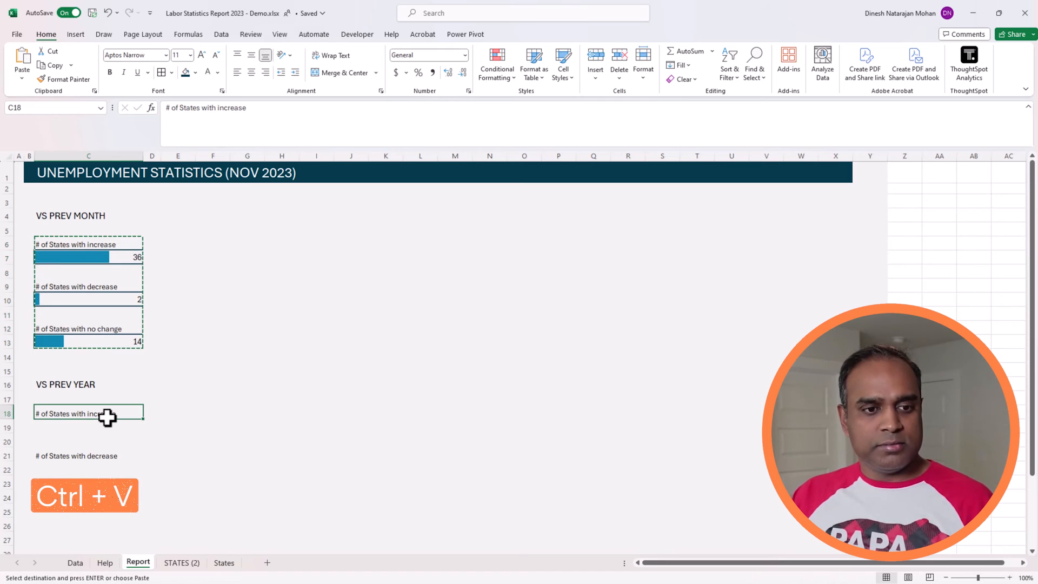
key(ctrl+v)
Step: Change the previous-year increase formula in C19 to =M_UNEMP_YOY_INC
click(108, 423)
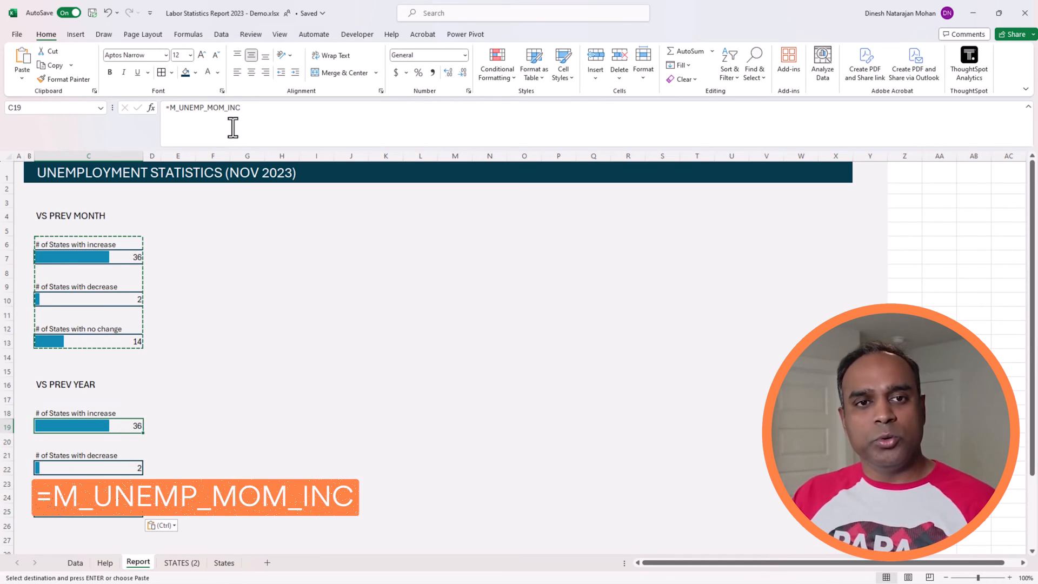
click(220, 107)
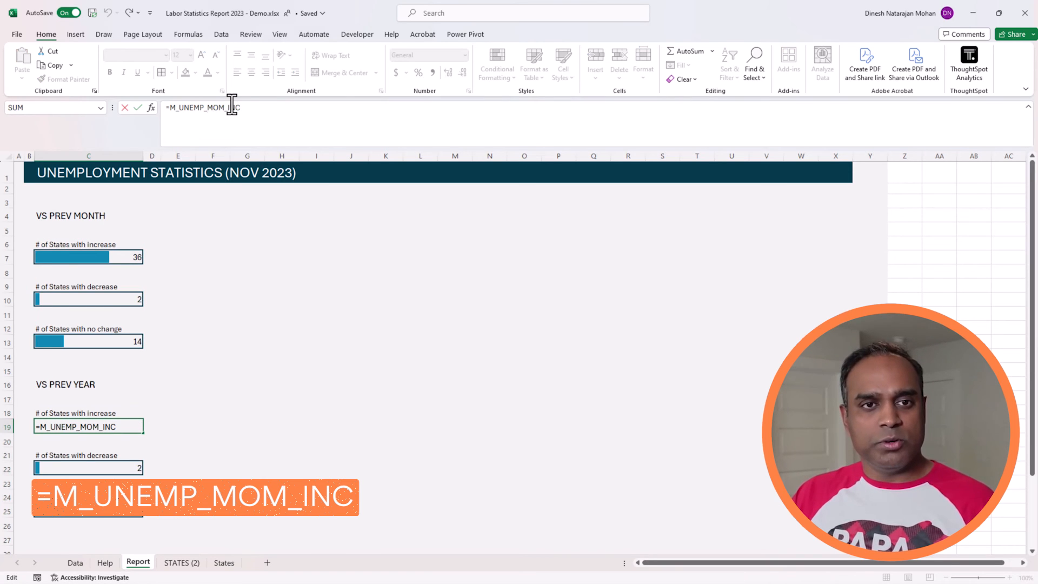
key(shift+Right)
text(Y)
key(Right)
key(Delete)
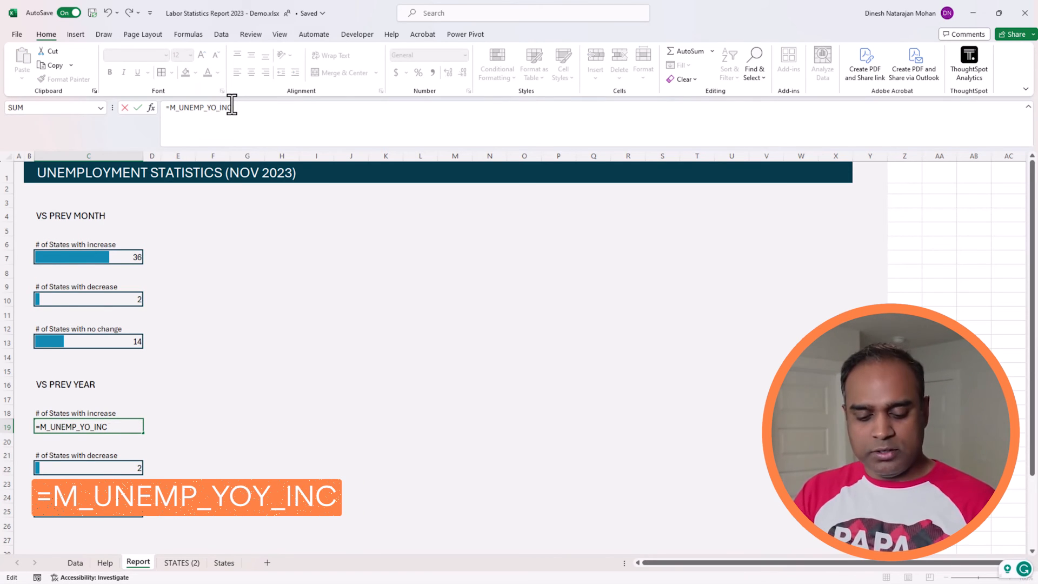
text(Y)
key(Escape)
key(Return)
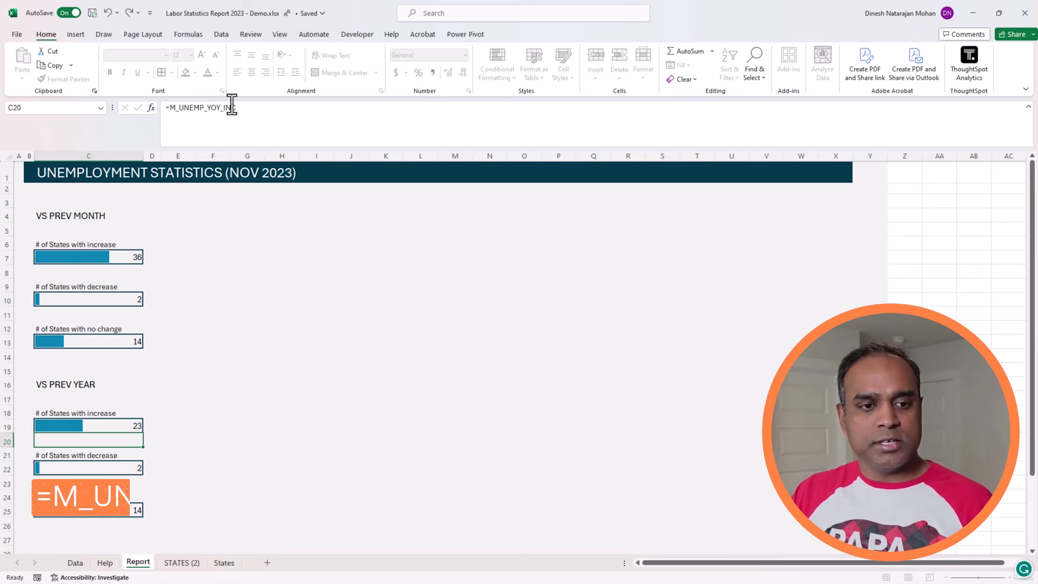
Step: Change the previous-year decrease formula in C22 to =M_UNEMP_YOY_DEC
click(119, 463)
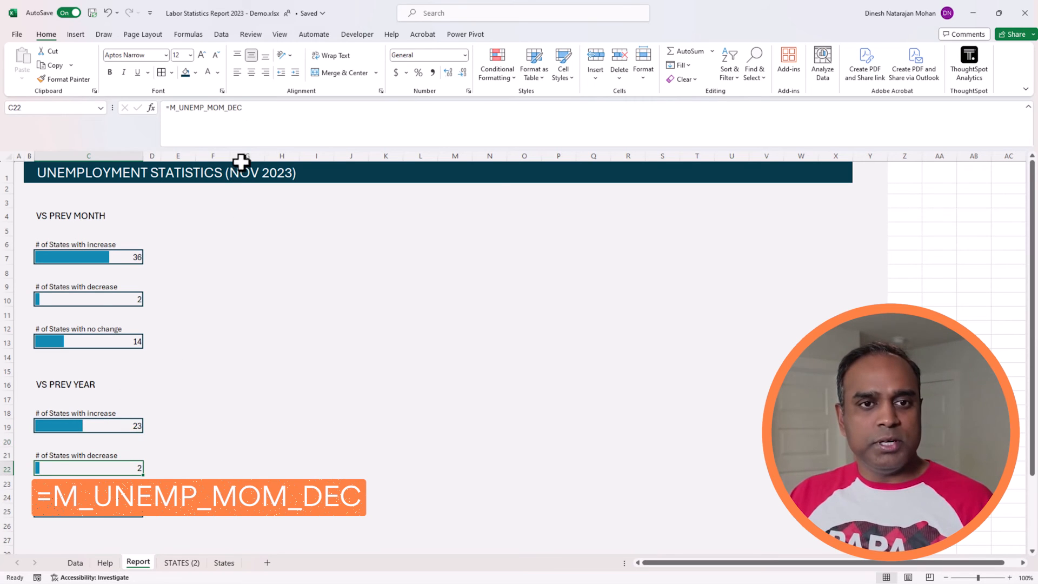
click(232, 106)
key(BackSpace)
key(BackSpace)
key(BackSpace)
text(YOY)
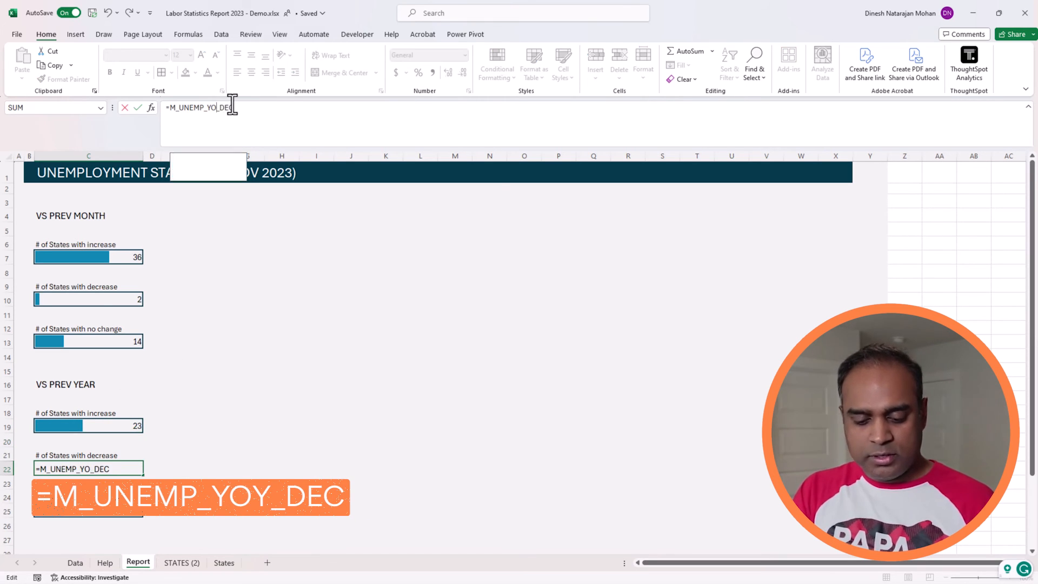
key(Return)
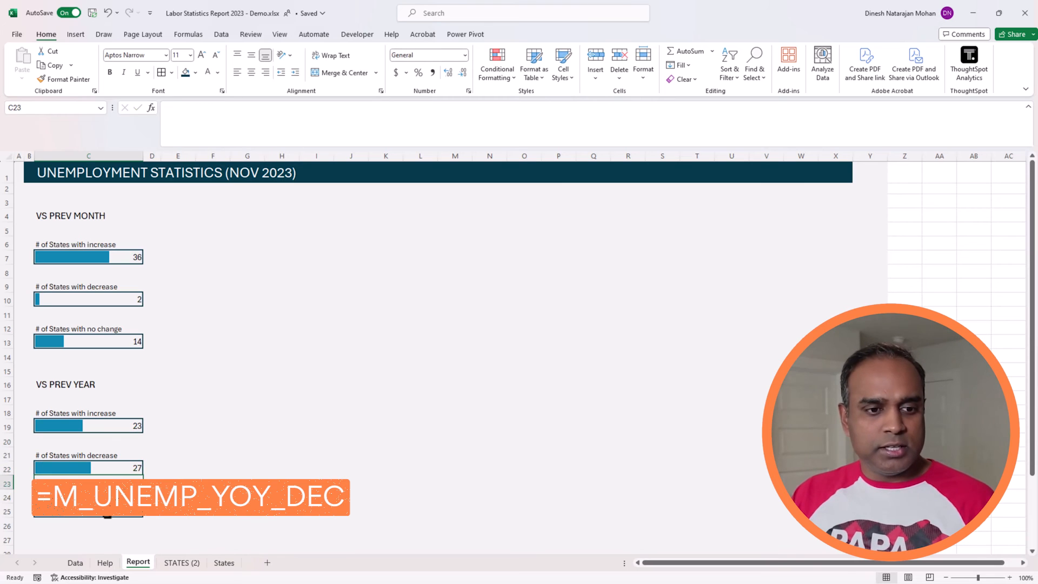
Step: Change the previous-year no-change formula in C25 to =M_UNEMP_YOY_NO
key(Down)
key(Down)
click(224, 107)
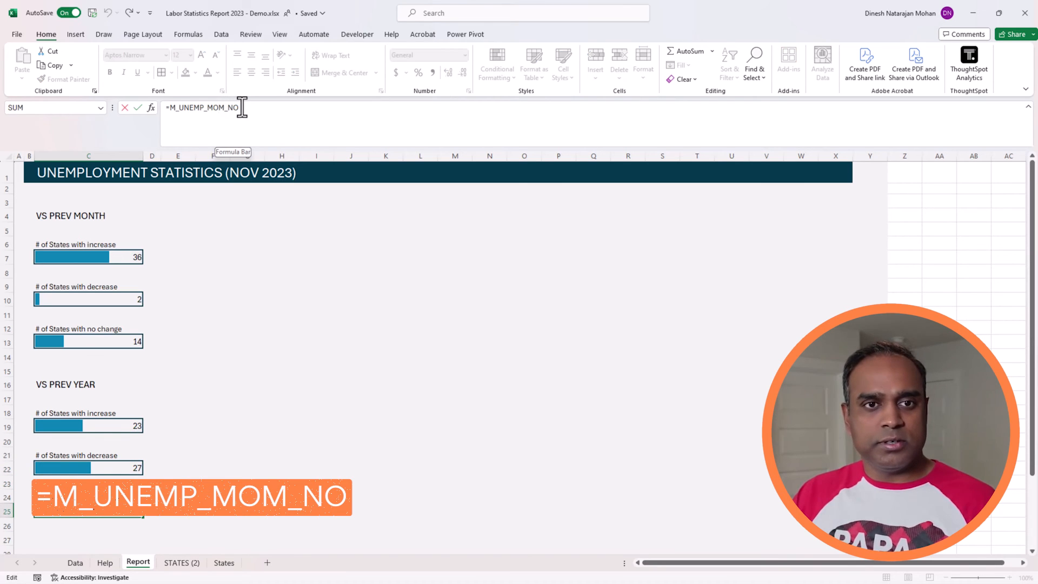
key(shift+Left)
key(shift+Left)
text(YO)
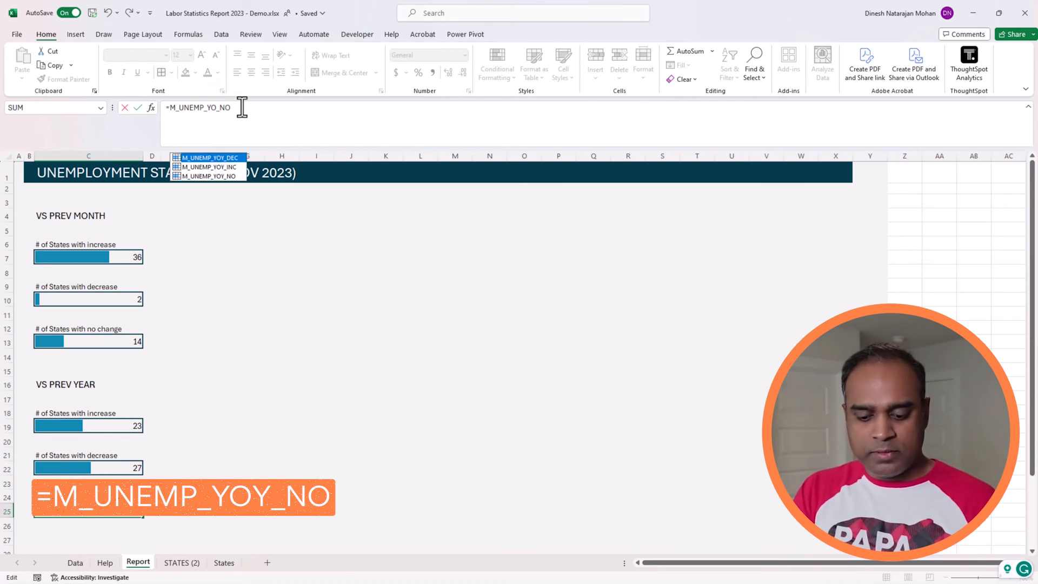
click(243, 107)
key(Return)
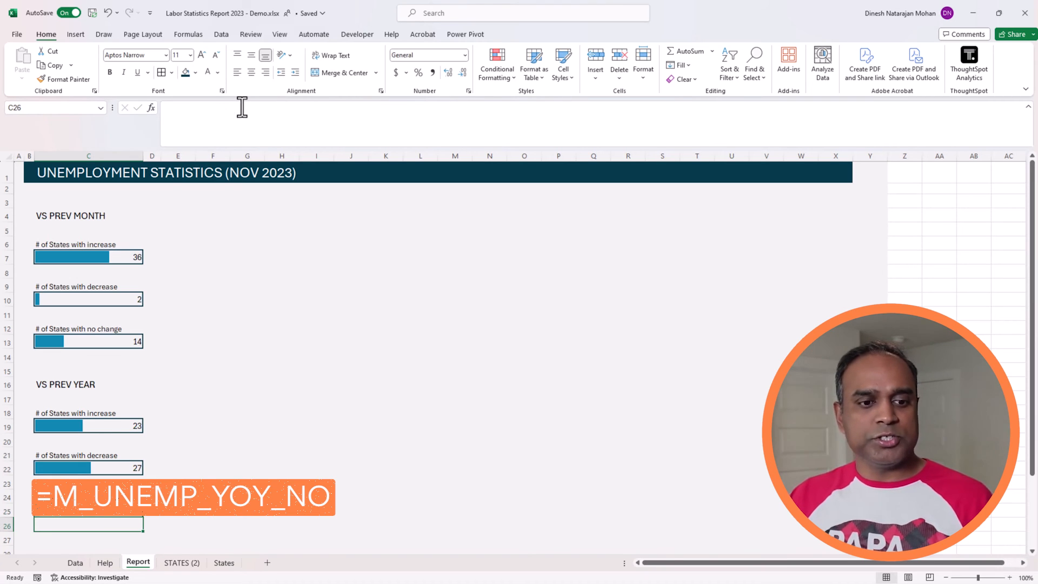
click(281, 383)
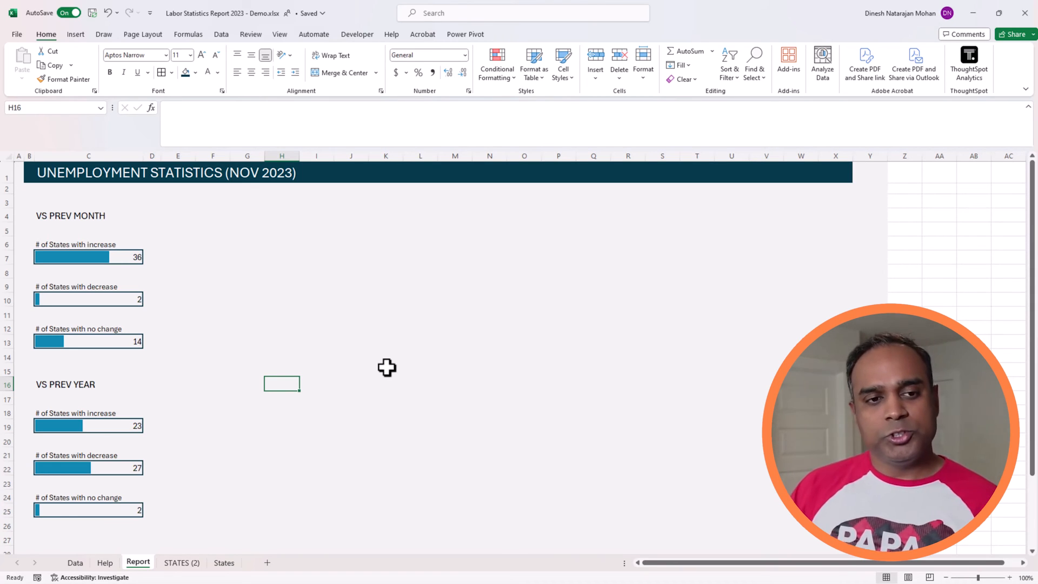
Step: Inspect the formula in the previous-month increase cell C7 and the source formula in G5 of the Help sheet
click(135, 258)
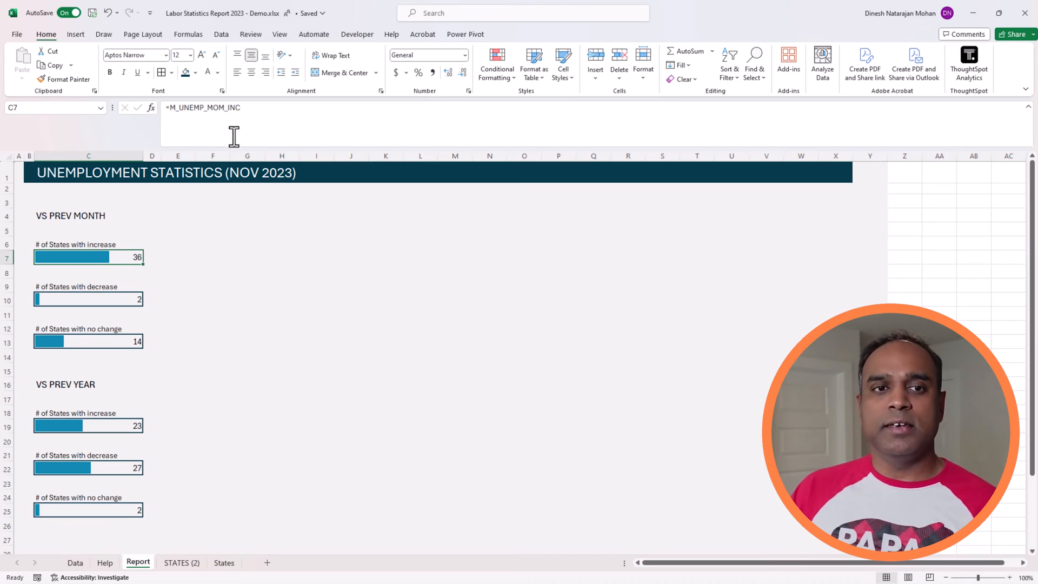
click(105, 563)
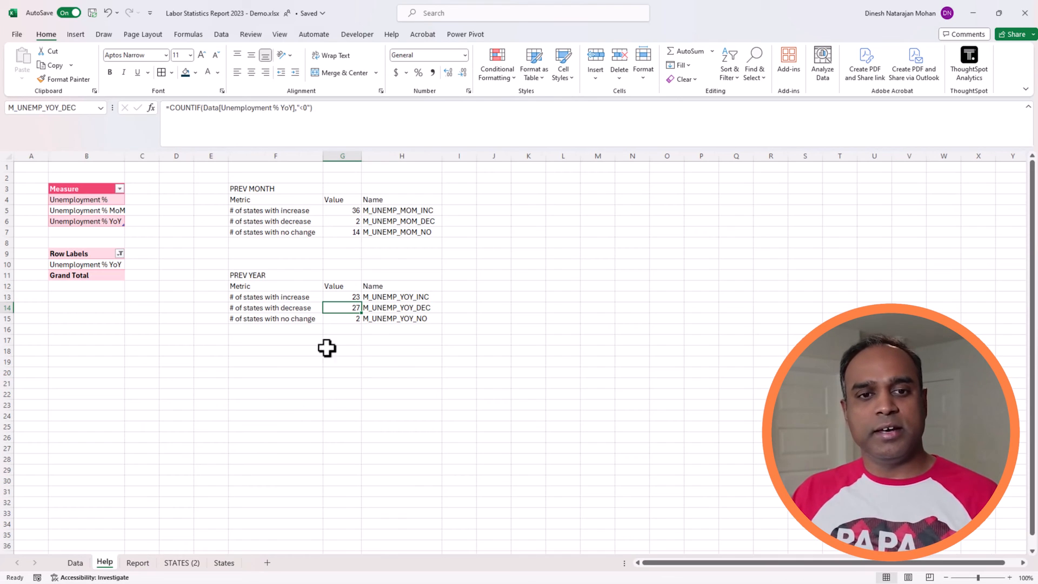
click(332, 211)
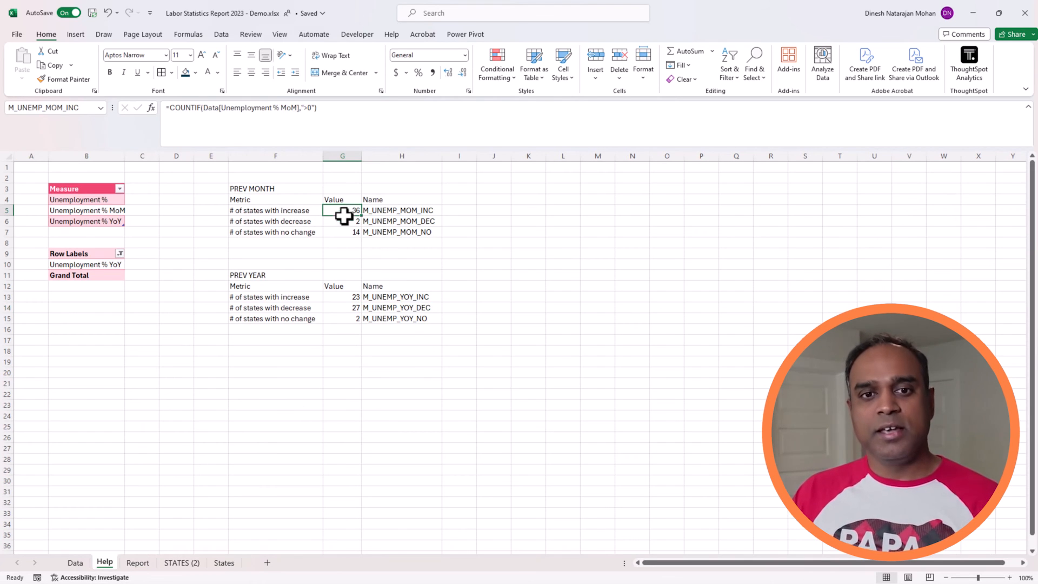
Step: Return to the Report sheet and shrink the formula bar to a single line
click(142, 563)
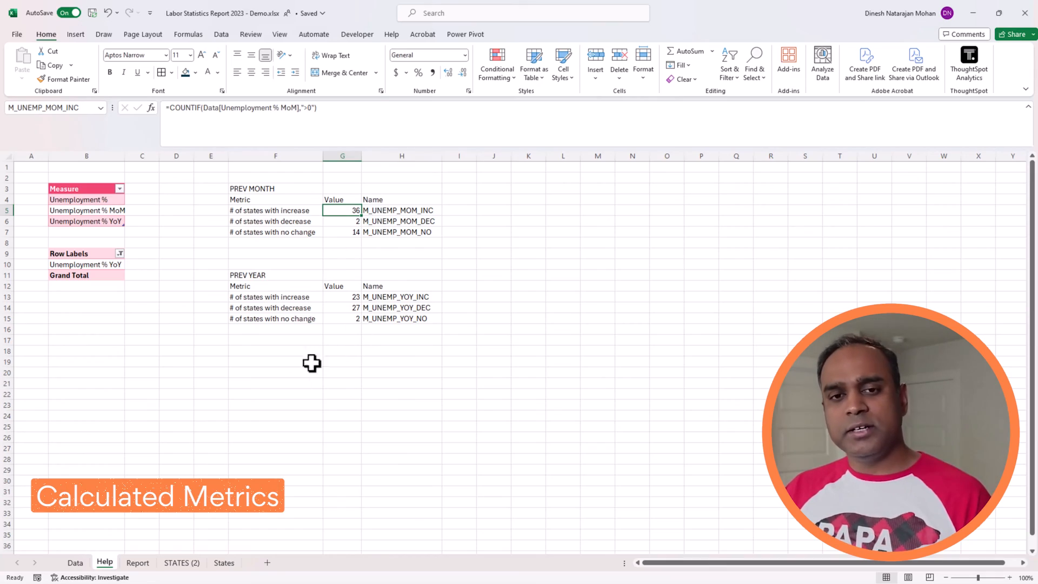
click(139, 564)
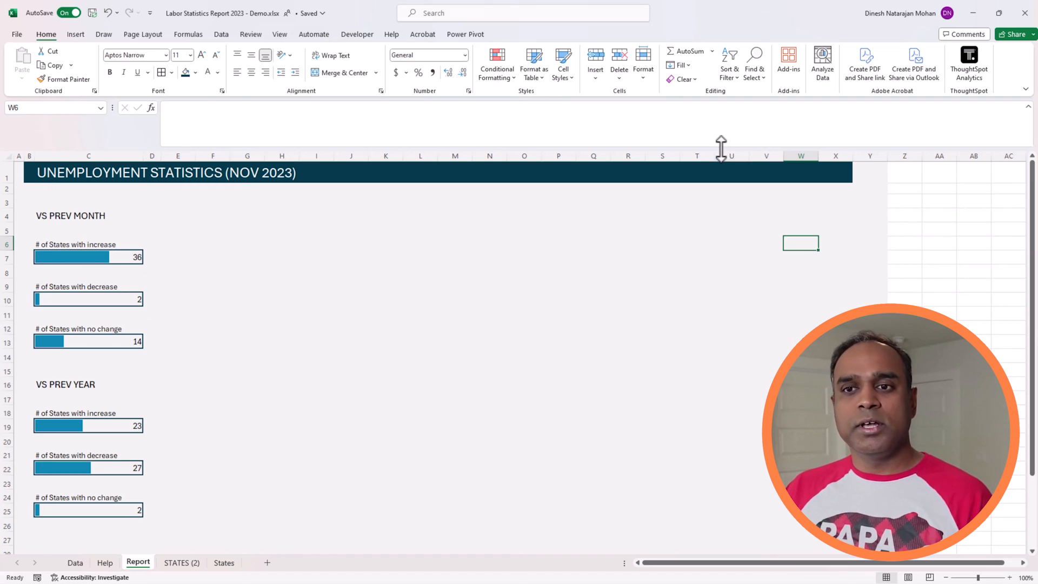
drag(723, 146, 724, 115)
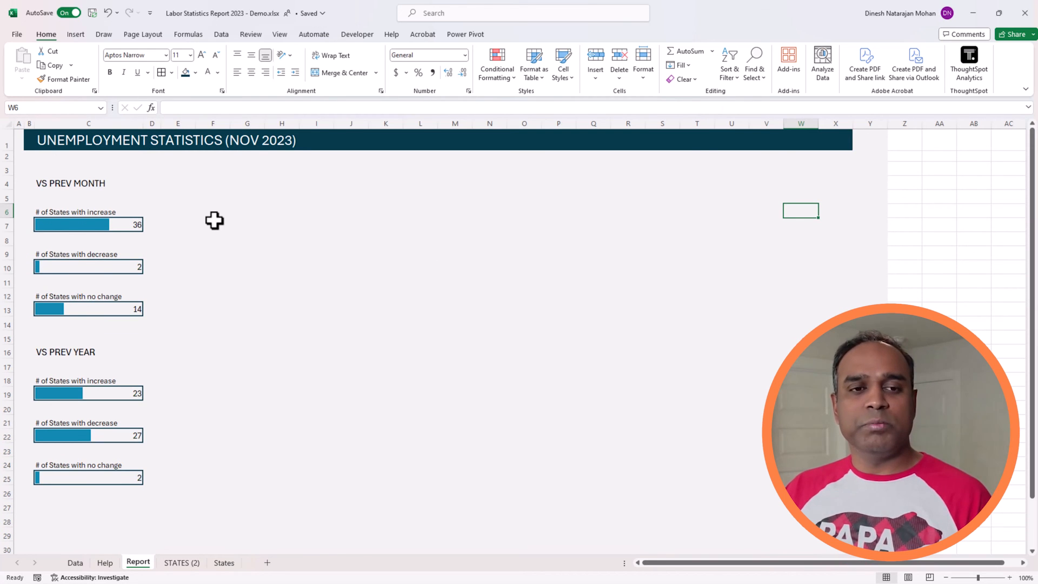
drag(213, 222, 490, 484)
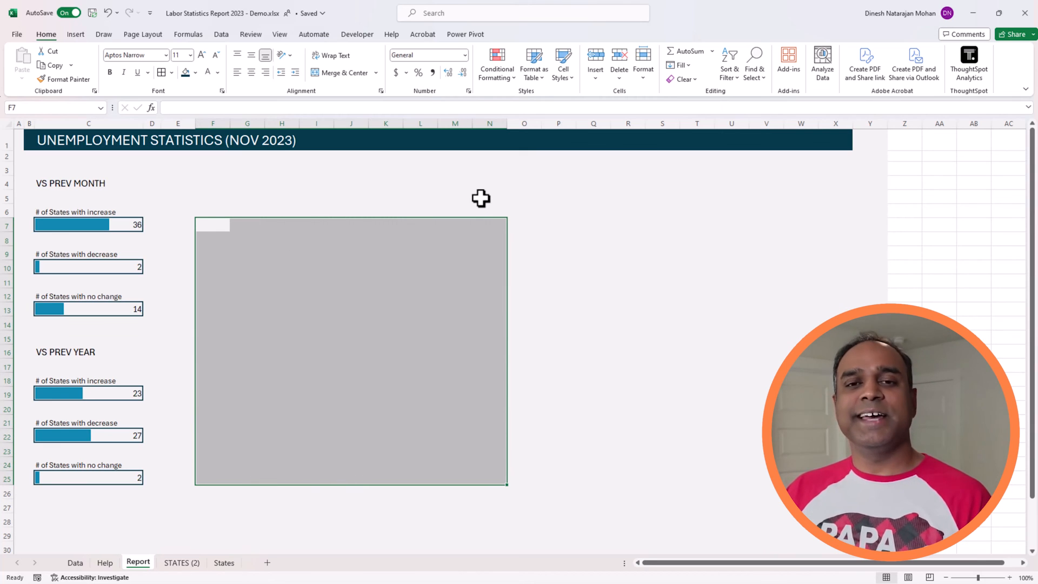
drag(587, 187, 805, 465)
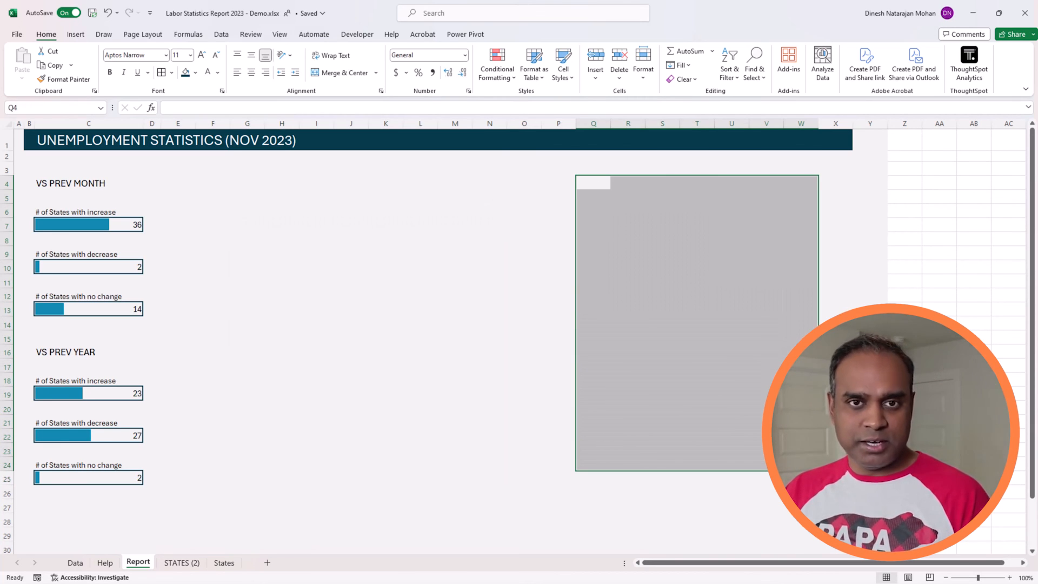